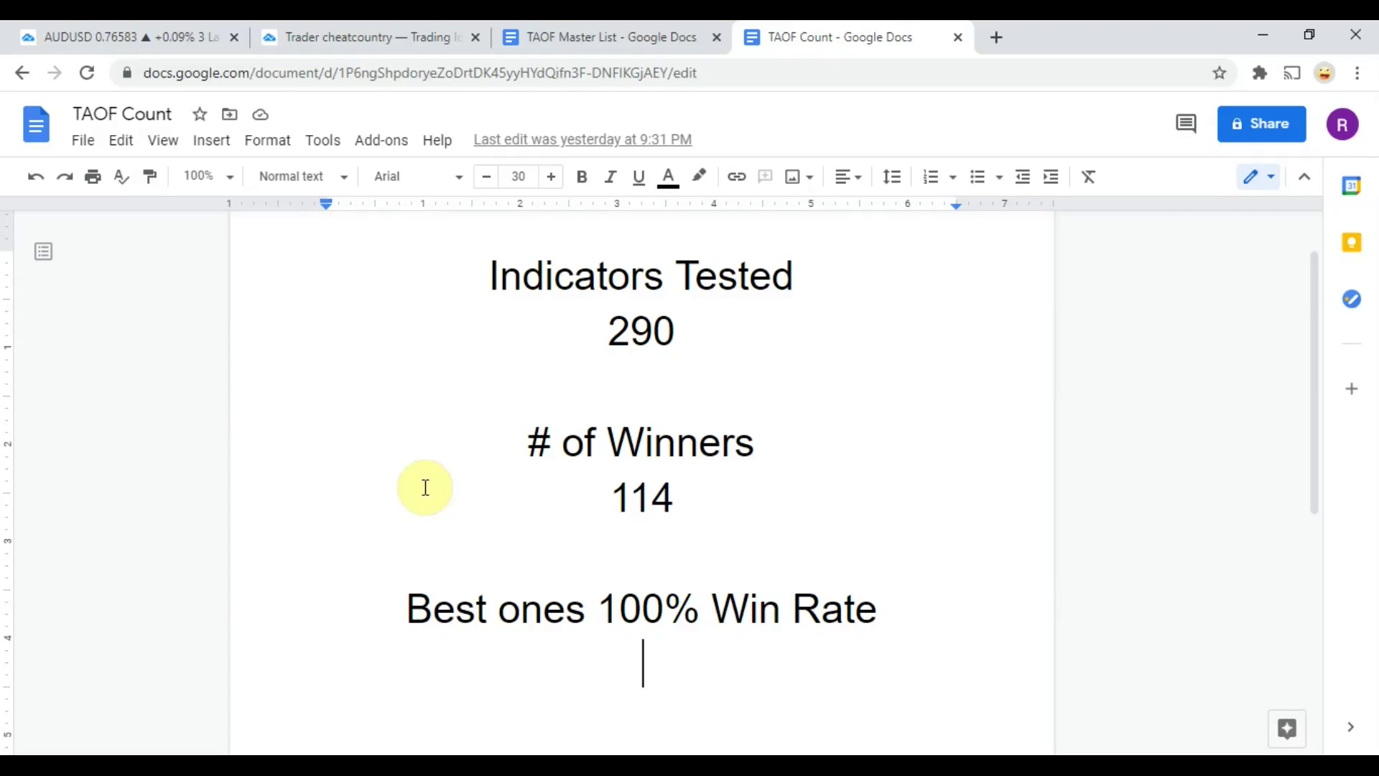
# - Leave the TAOF Count document and switch to the AUDUSD TradingView chart tab
pyautogui.click(101, 39)
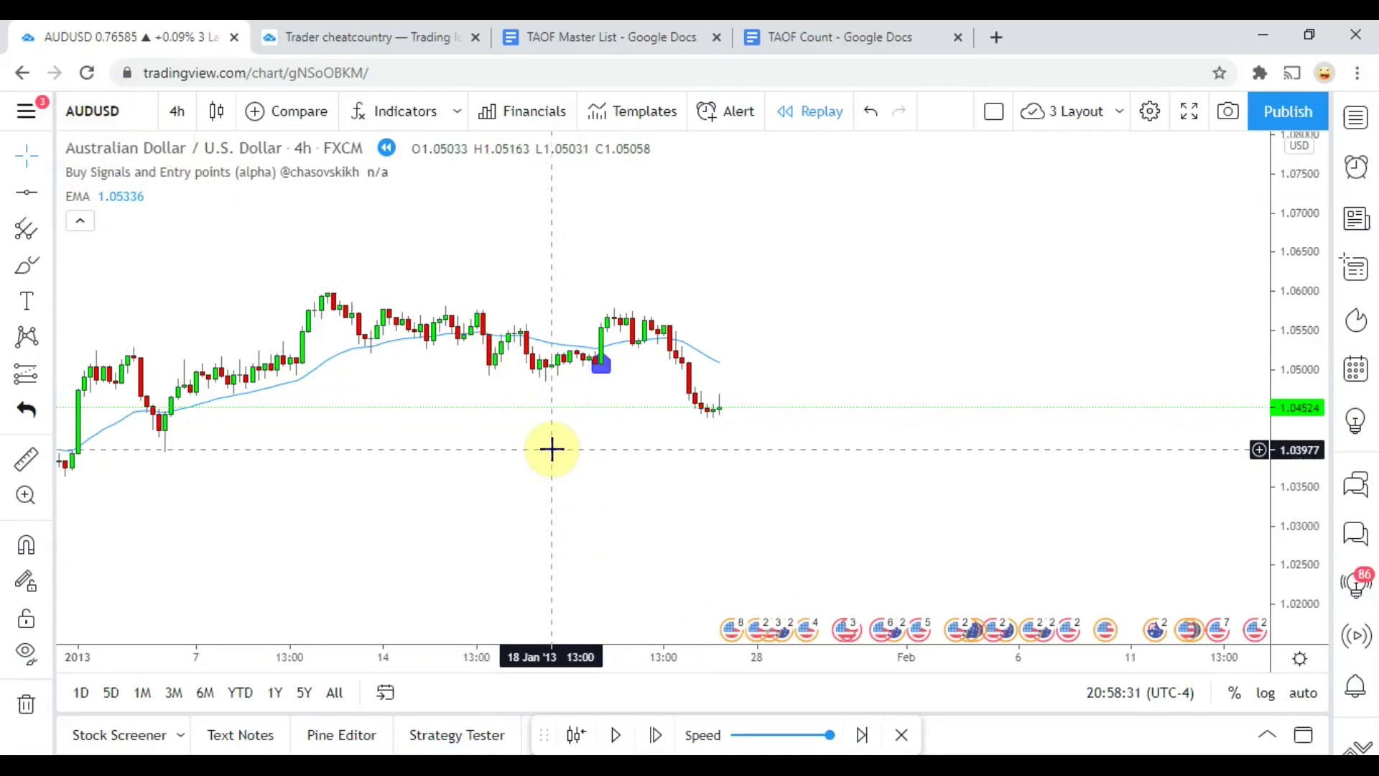
pyautogui.moveTo(674, 513); pyautogui.dragTo(682, 532)
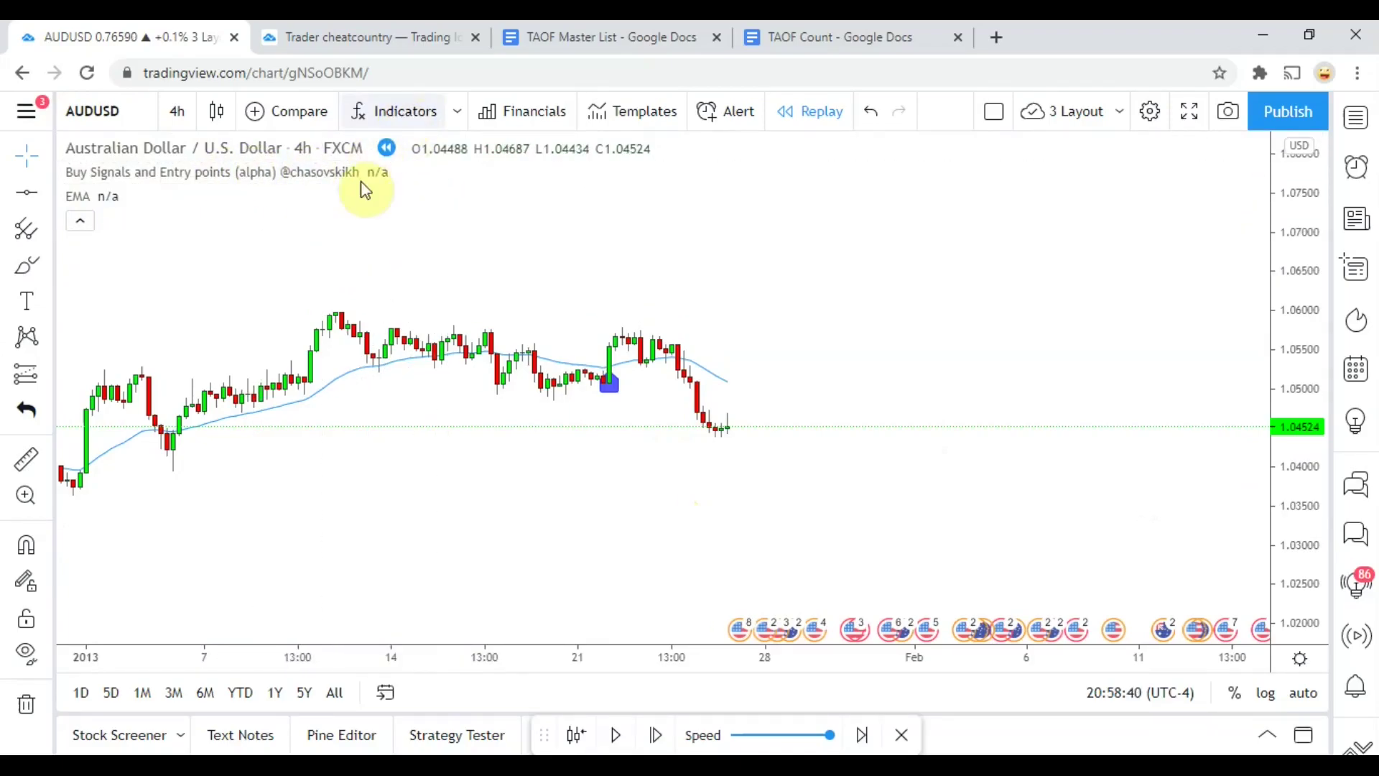
pyautogui.press('/')
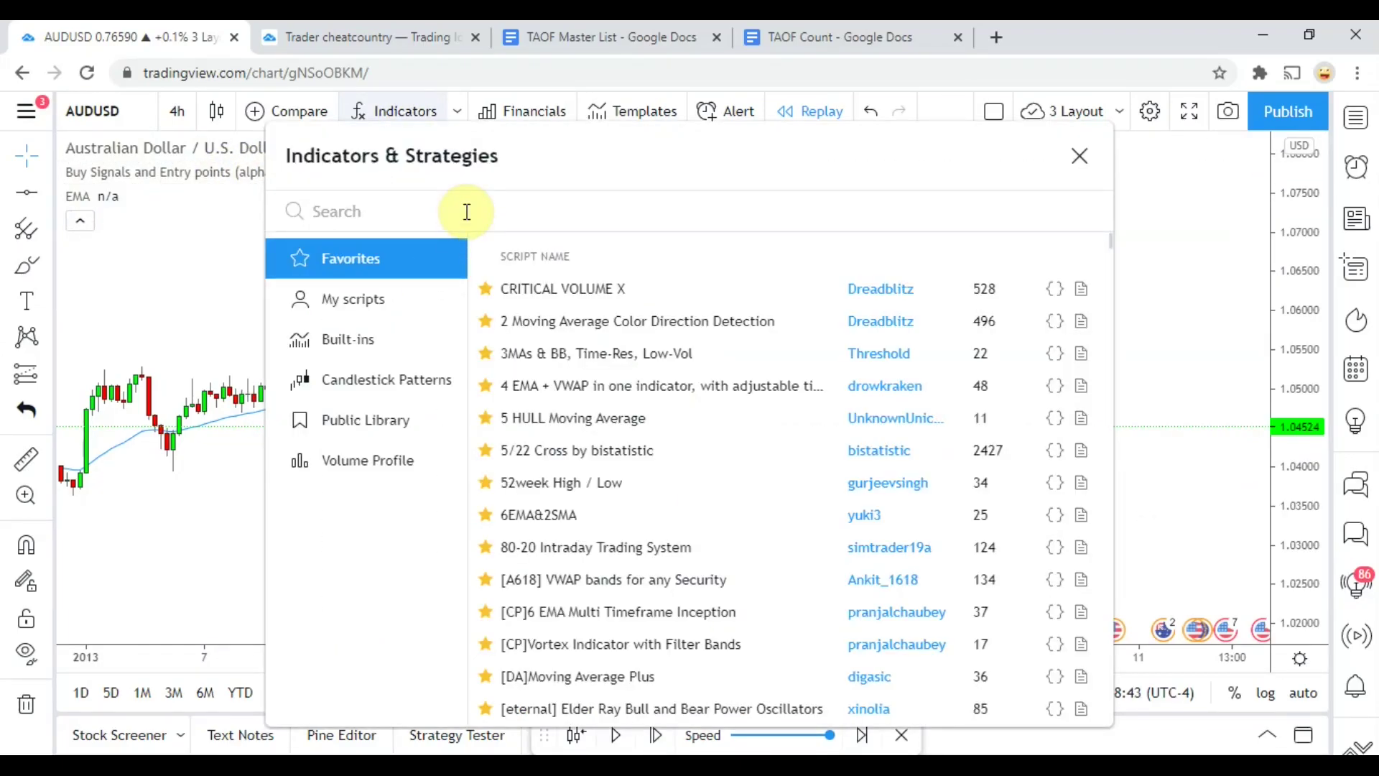
pyautogui.write('buy signal ')
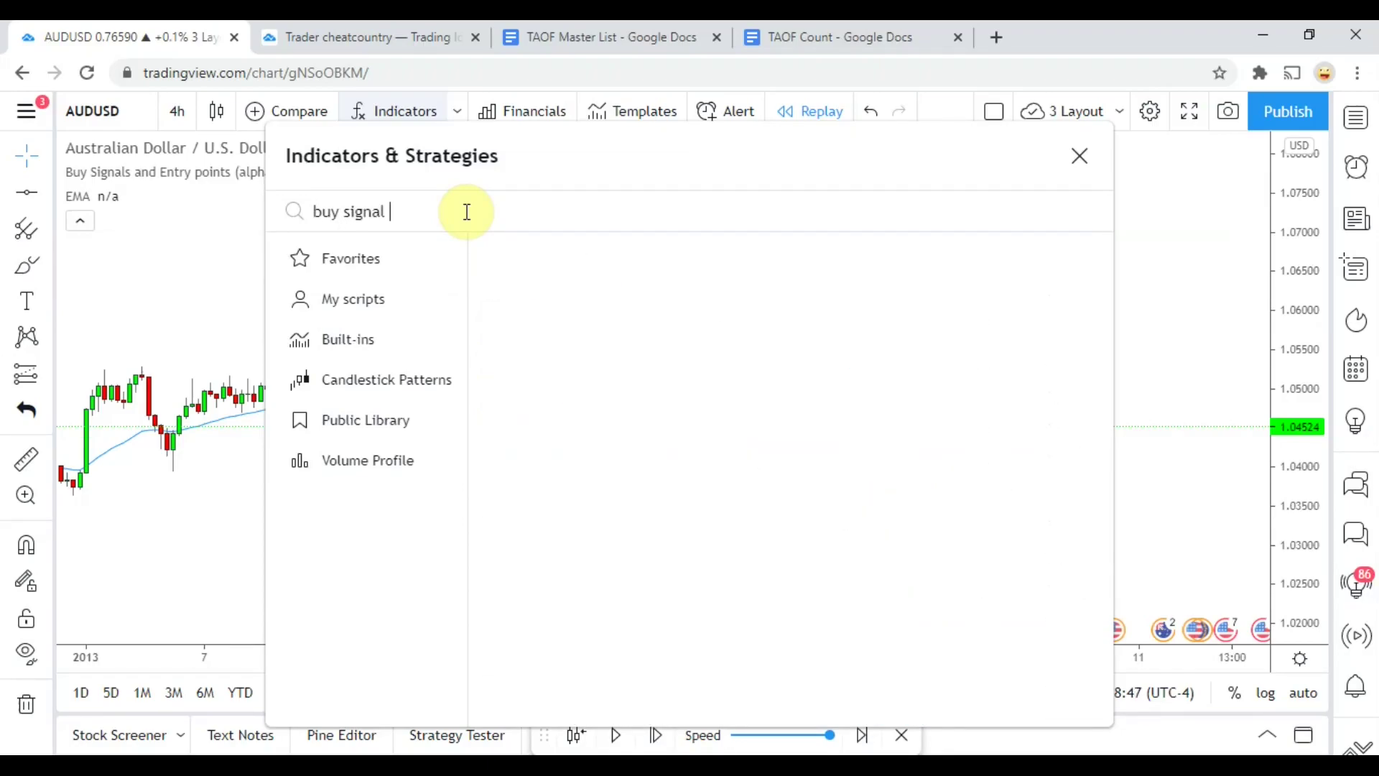
pyautogui.write('and entry')
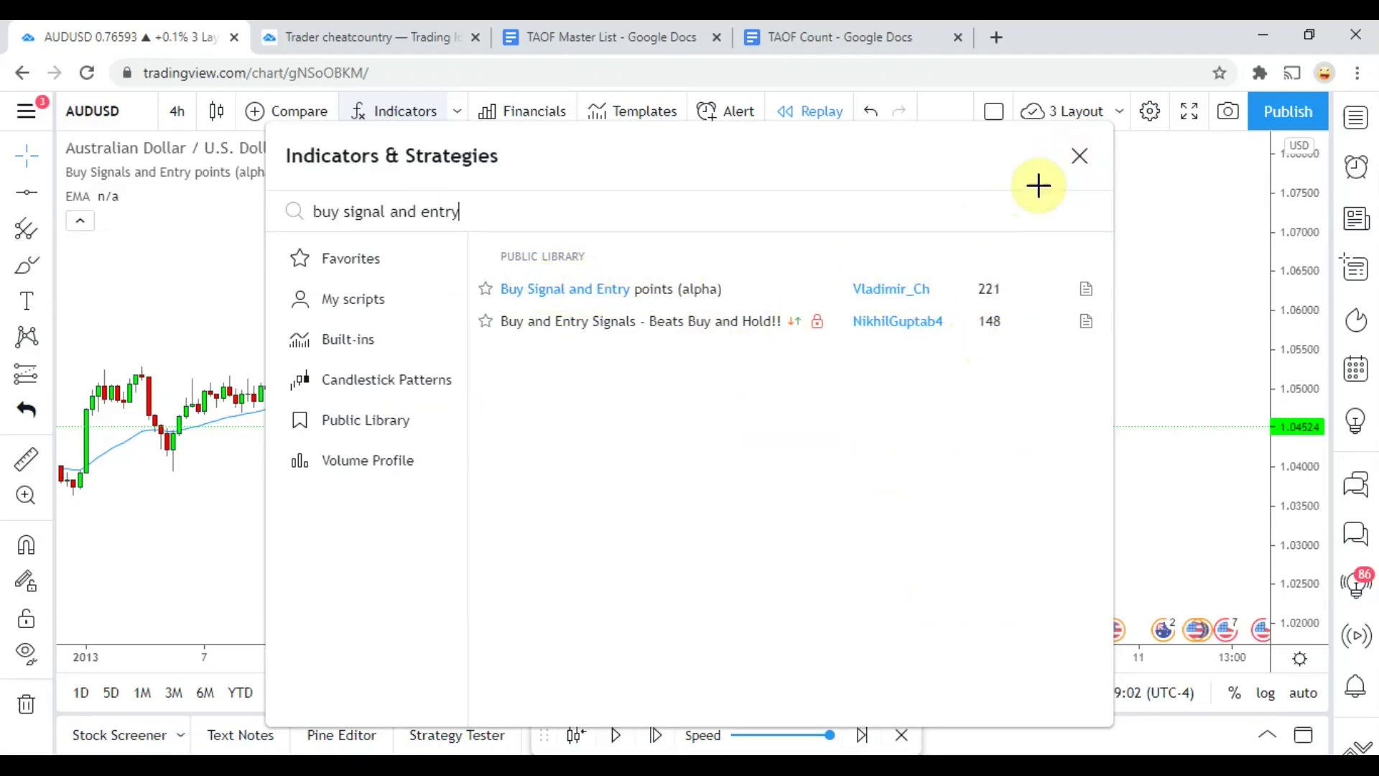
pyautogui.click(1079, 156)
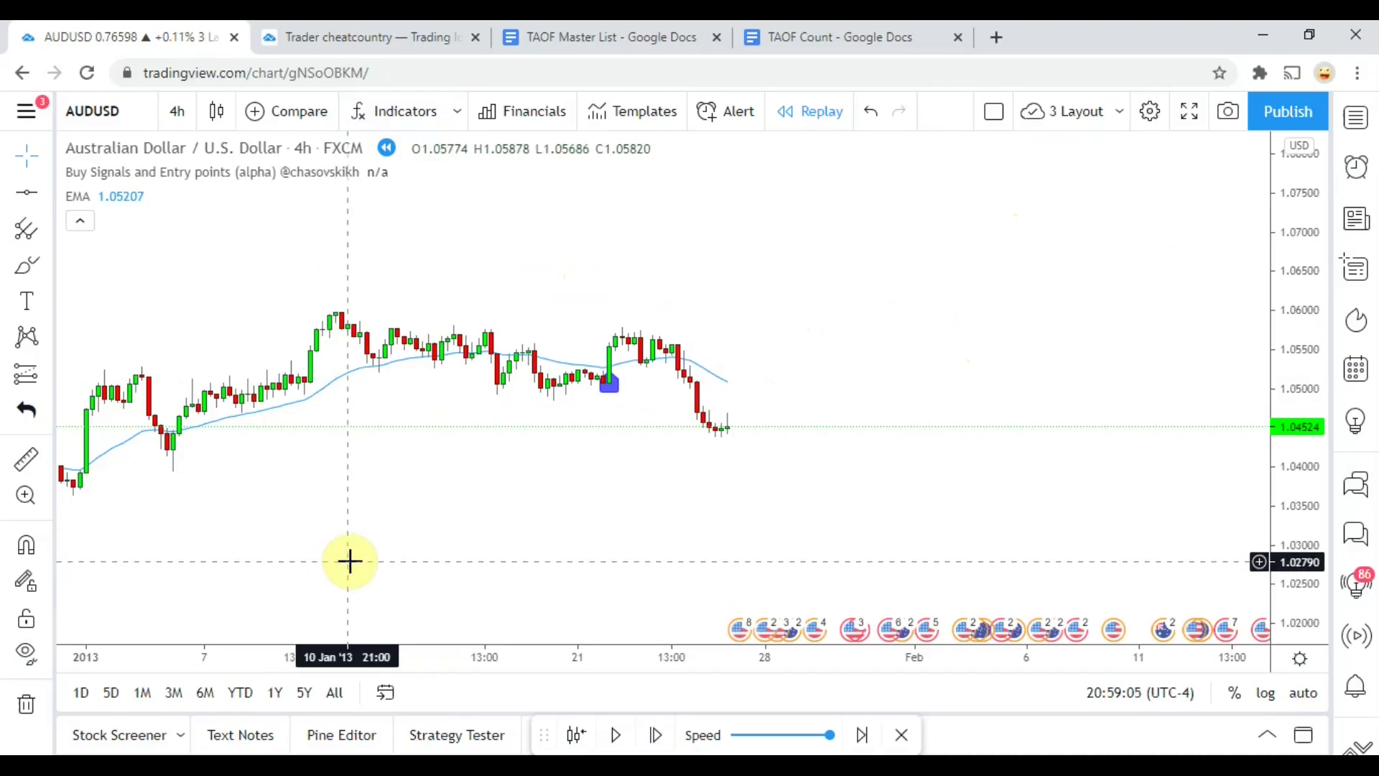
# - Hide the EMA study so only candles and buy-signal markers remain
pyautogui.click(72, 198)
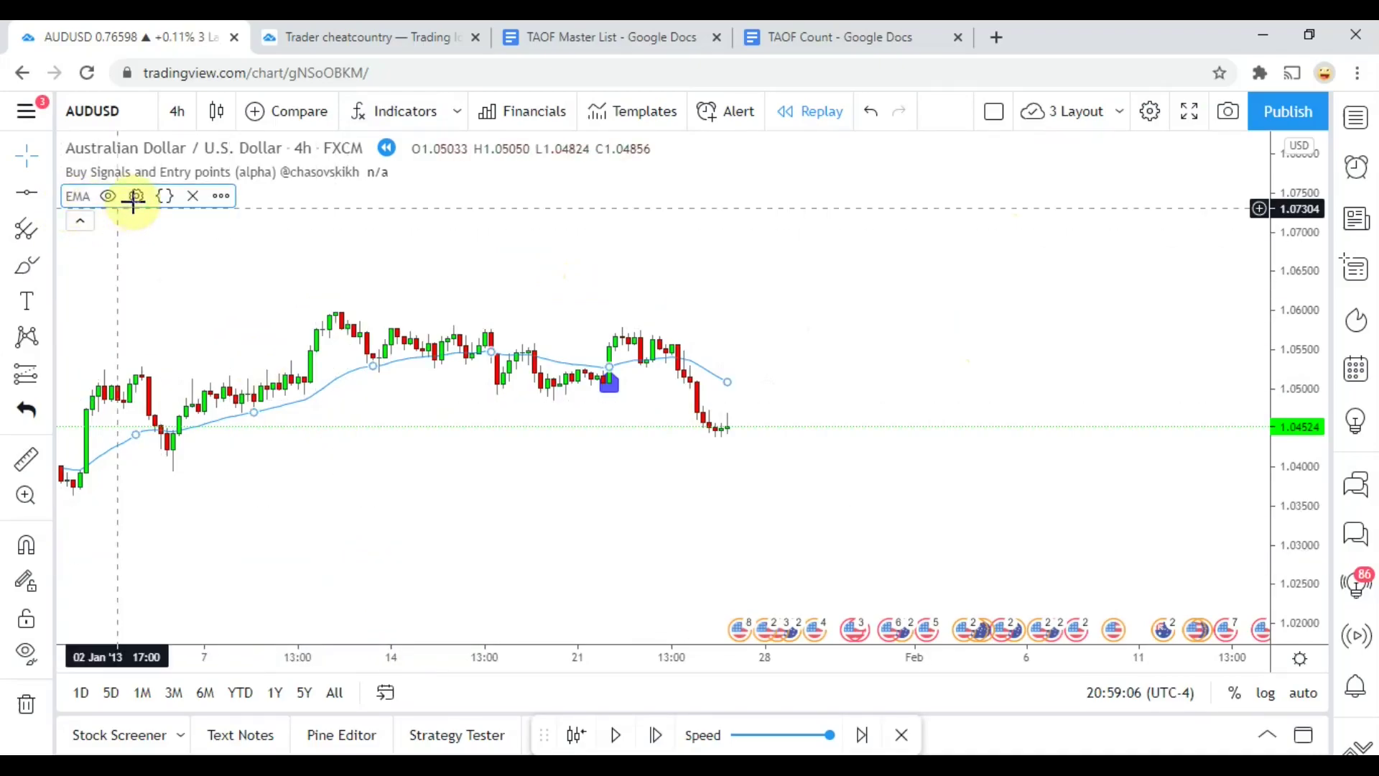
pyautogui.click(108, 196)
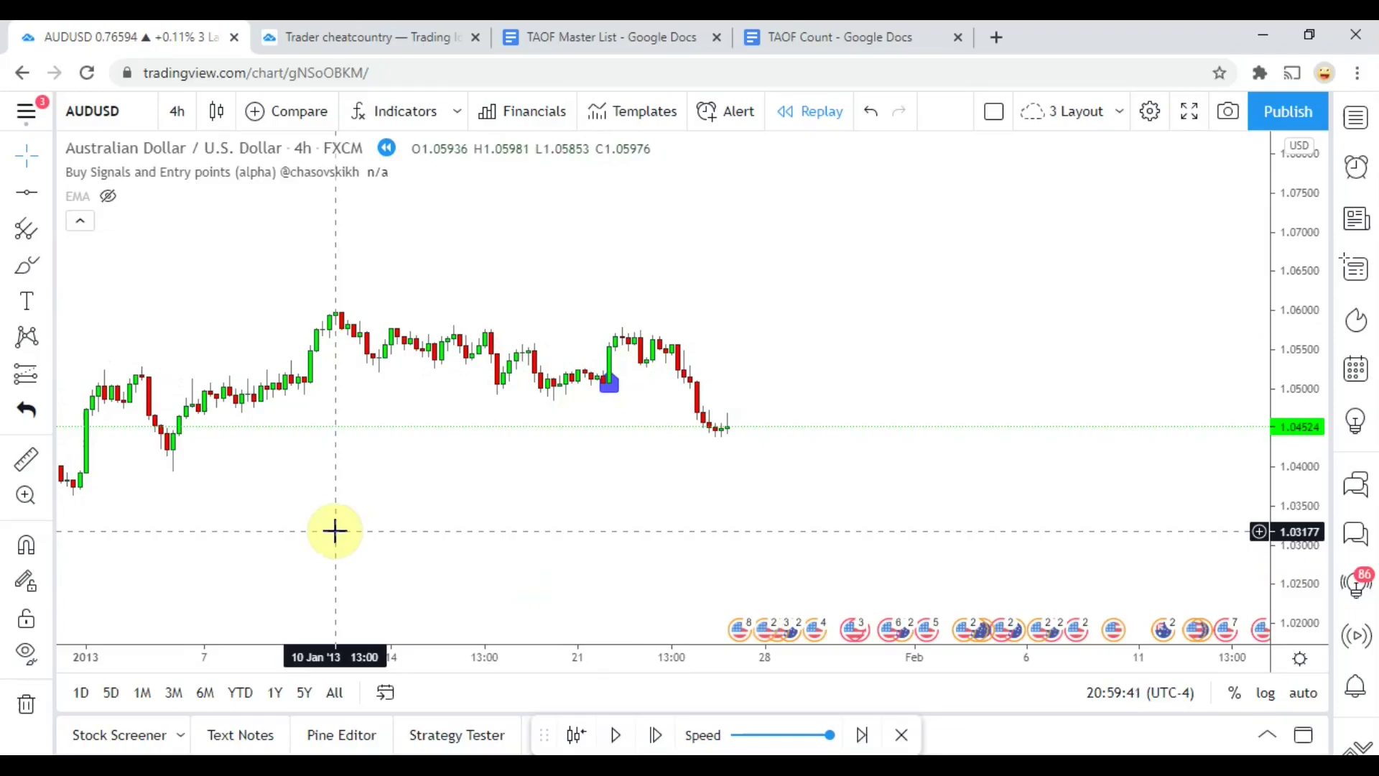
# - Pan back to mid-November–December 2012 and stretch the price scale so candles look taller
pyautogui.moveTo(317, 529); pyautogui.dragTo(682, 507)
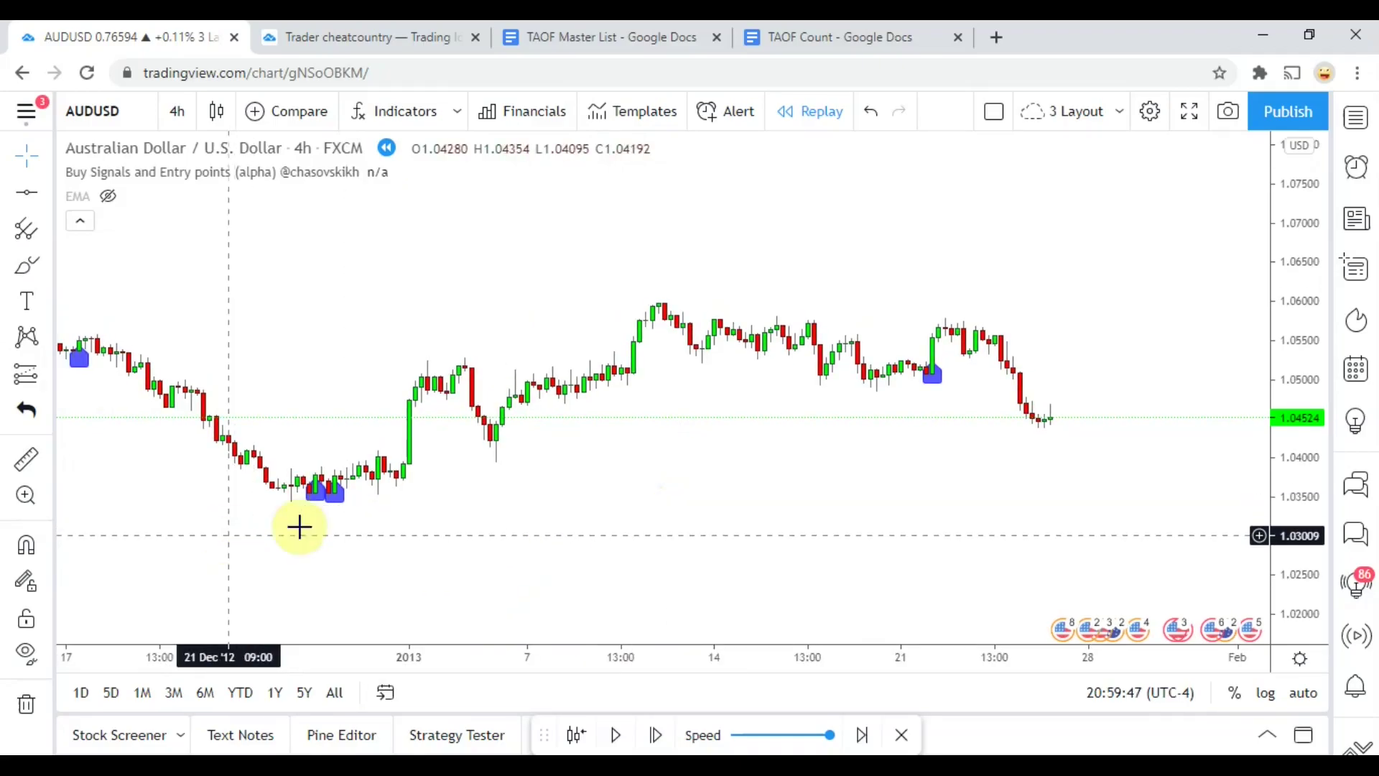
pyautogui.moveTo(298, 526); pyautogui.dragTo(895, 496)
pyautogui.moveTo(726, 524); pyautogui.dragTo(1019, 486)
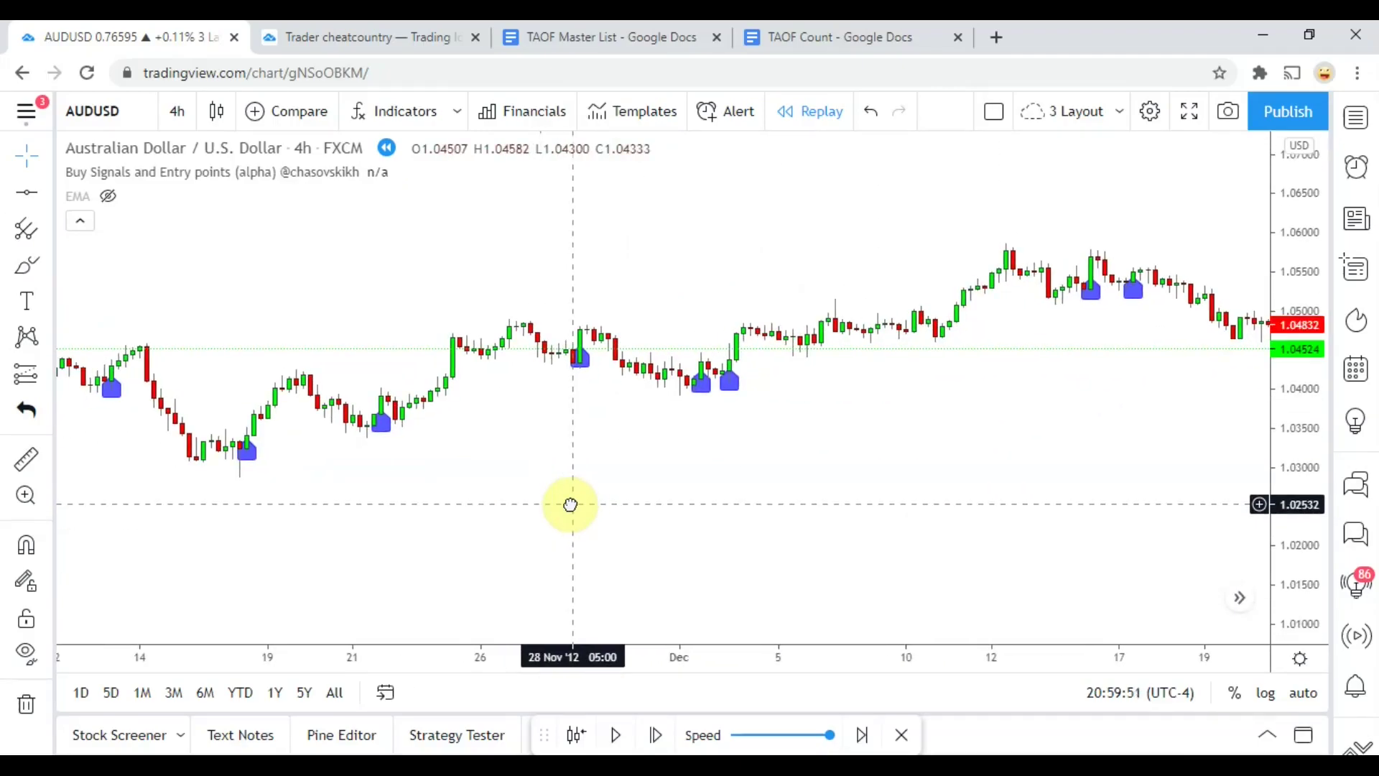
pyautogui.moveTo(569, 502); pyautogui.dragTo(517, 530)
pyautogui.moveTo(1287, 554); pyautogui.dragTo(1281, 484)
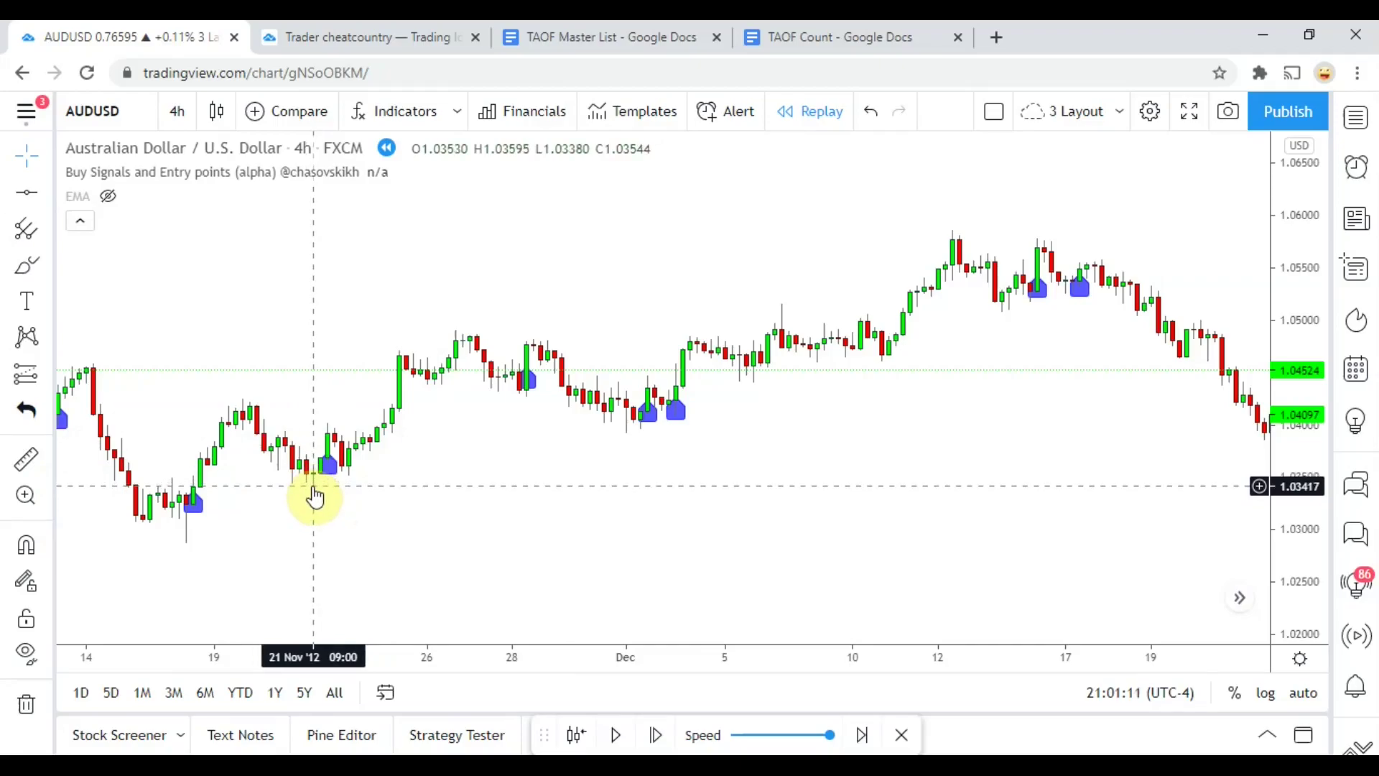
pyautogui.click(29, 461)
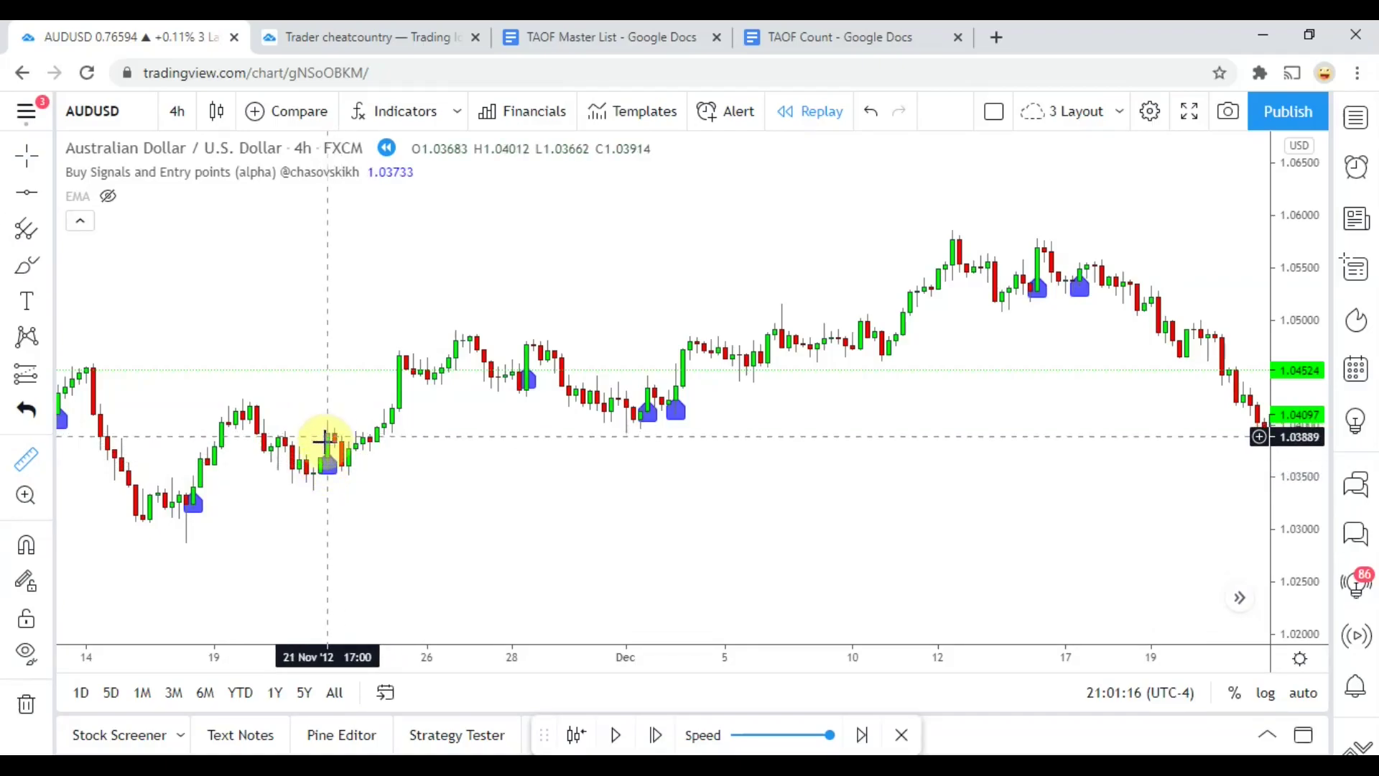
pyautogui.click(307, 434)
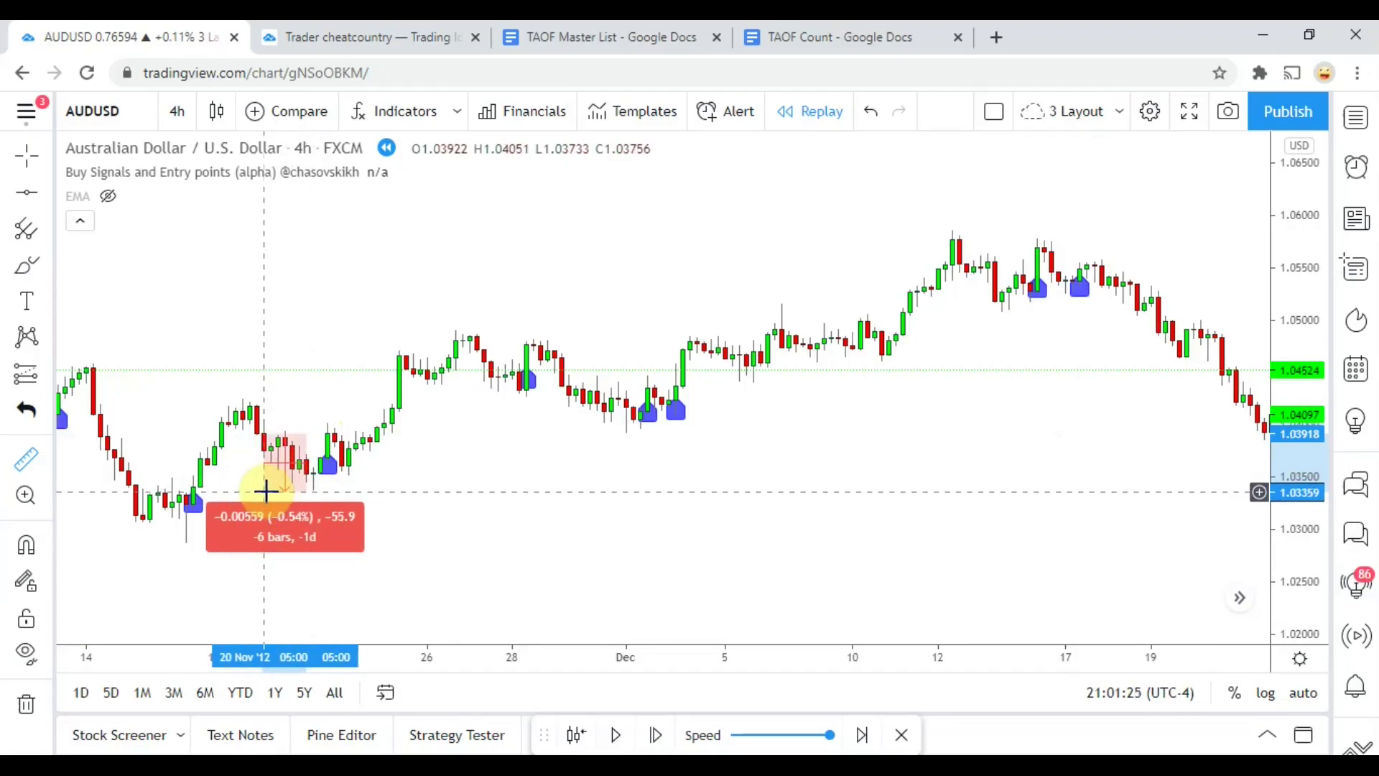
pyautogui.click(287, 488)
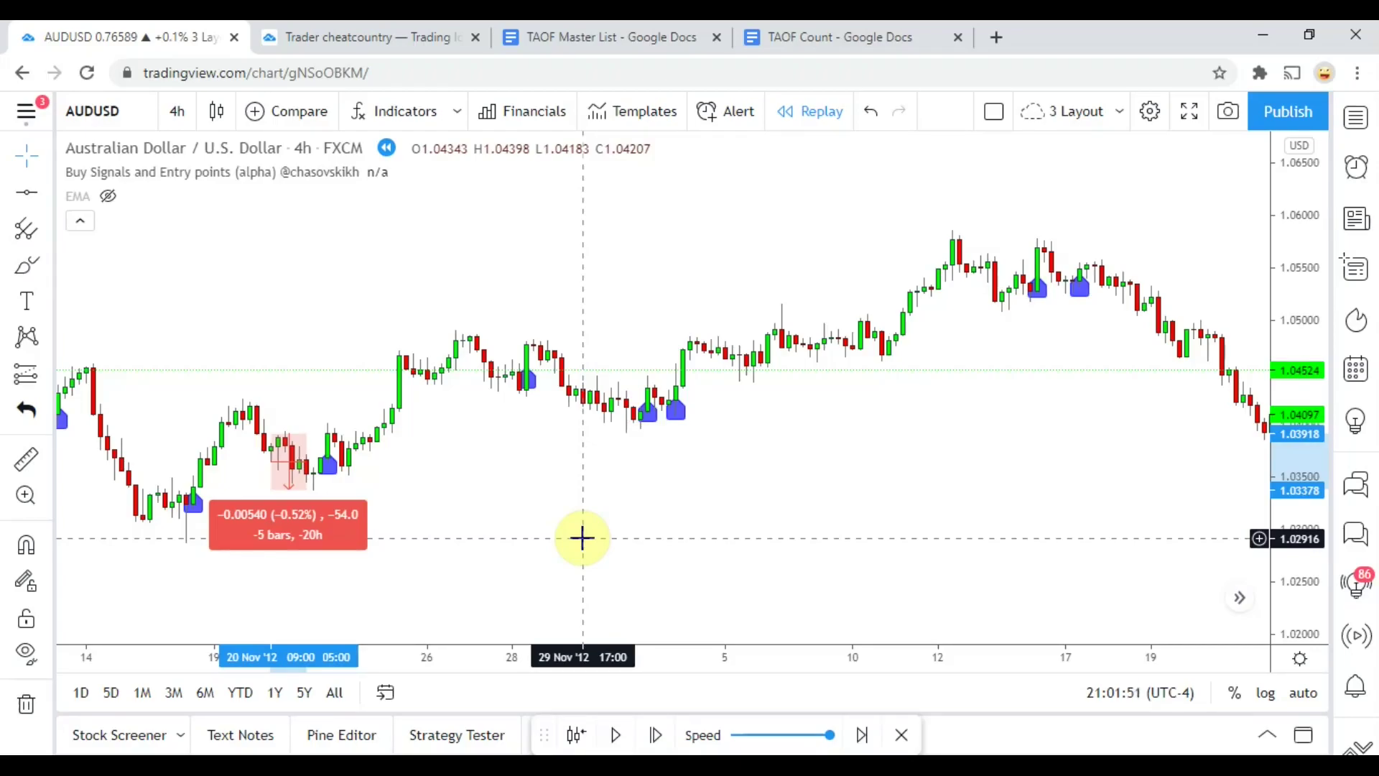
pyautogui.click(582, 538)
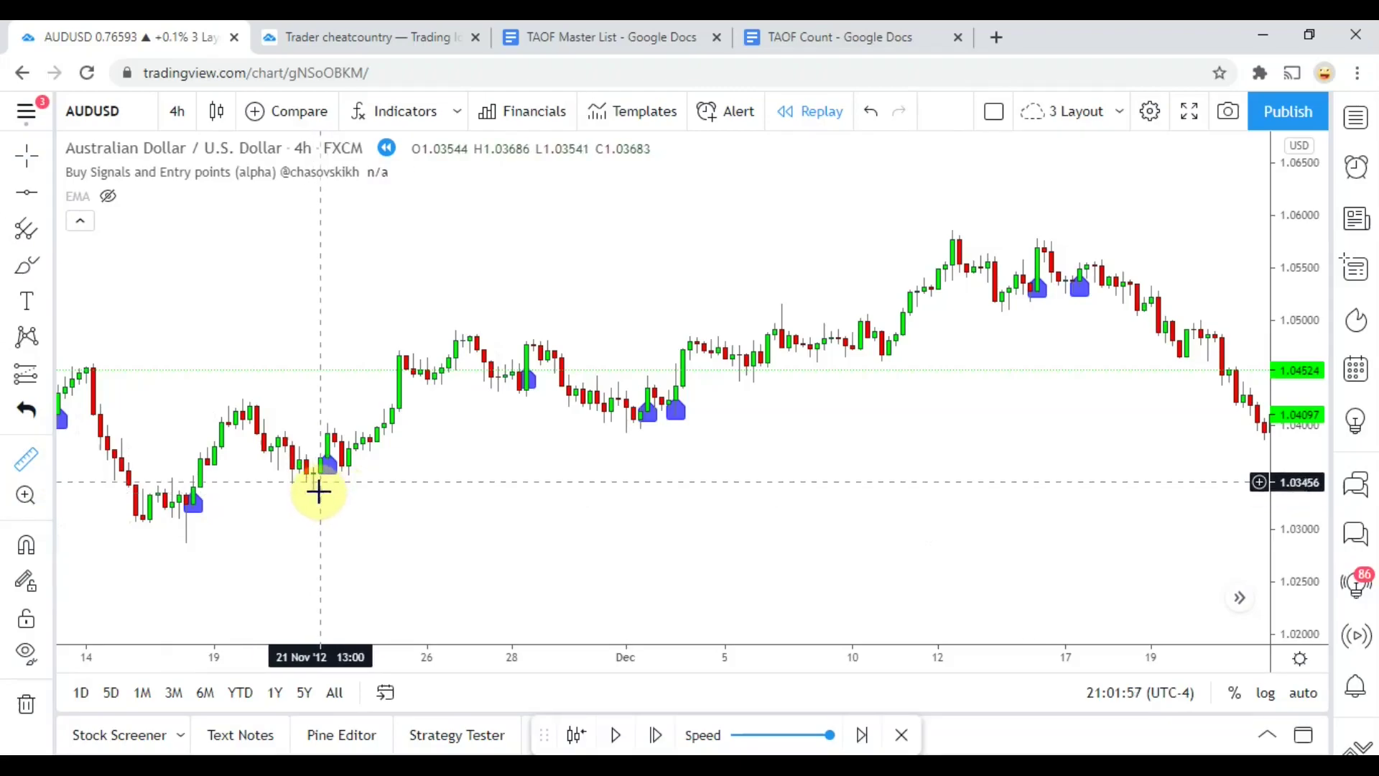
pyautogui.click(305, 433)
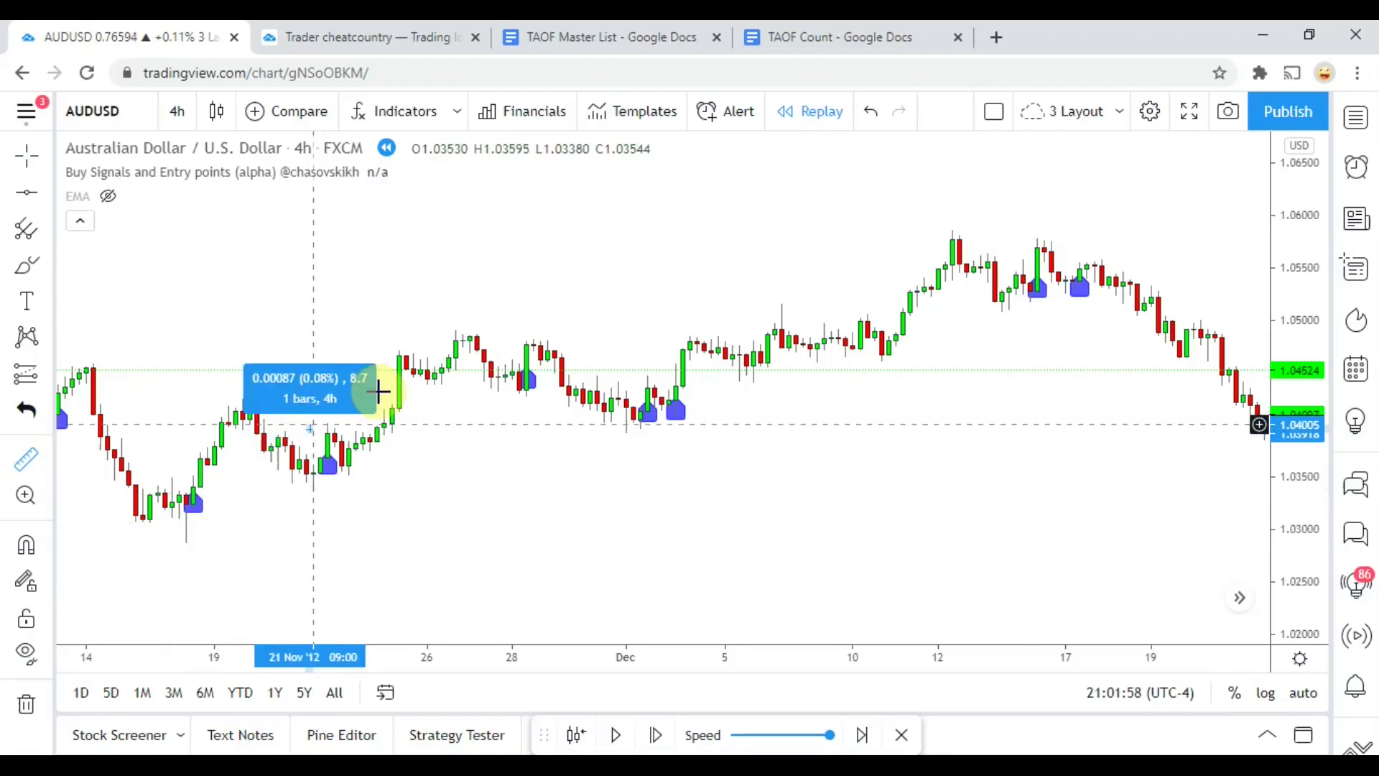
pyautogui.click(491, 260)
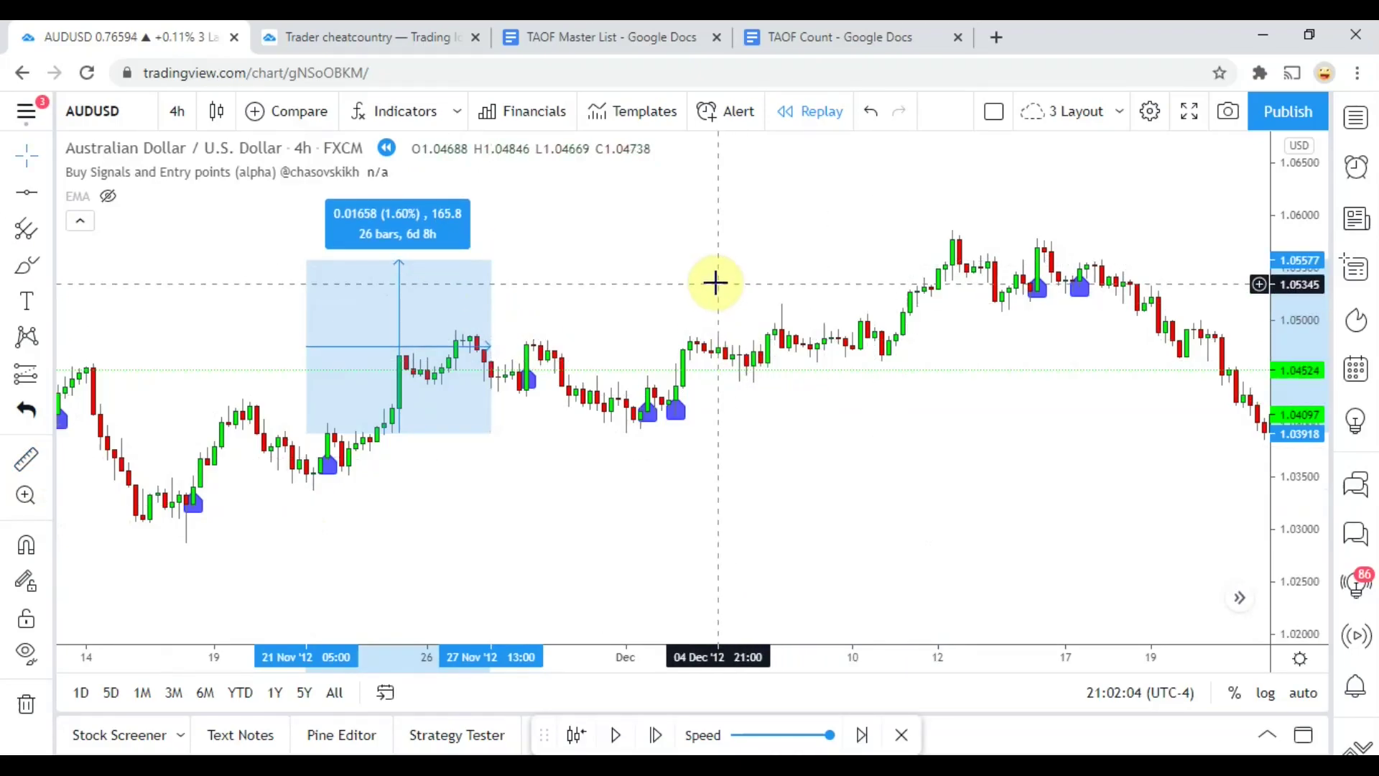
pyautogui.click(785, 412)
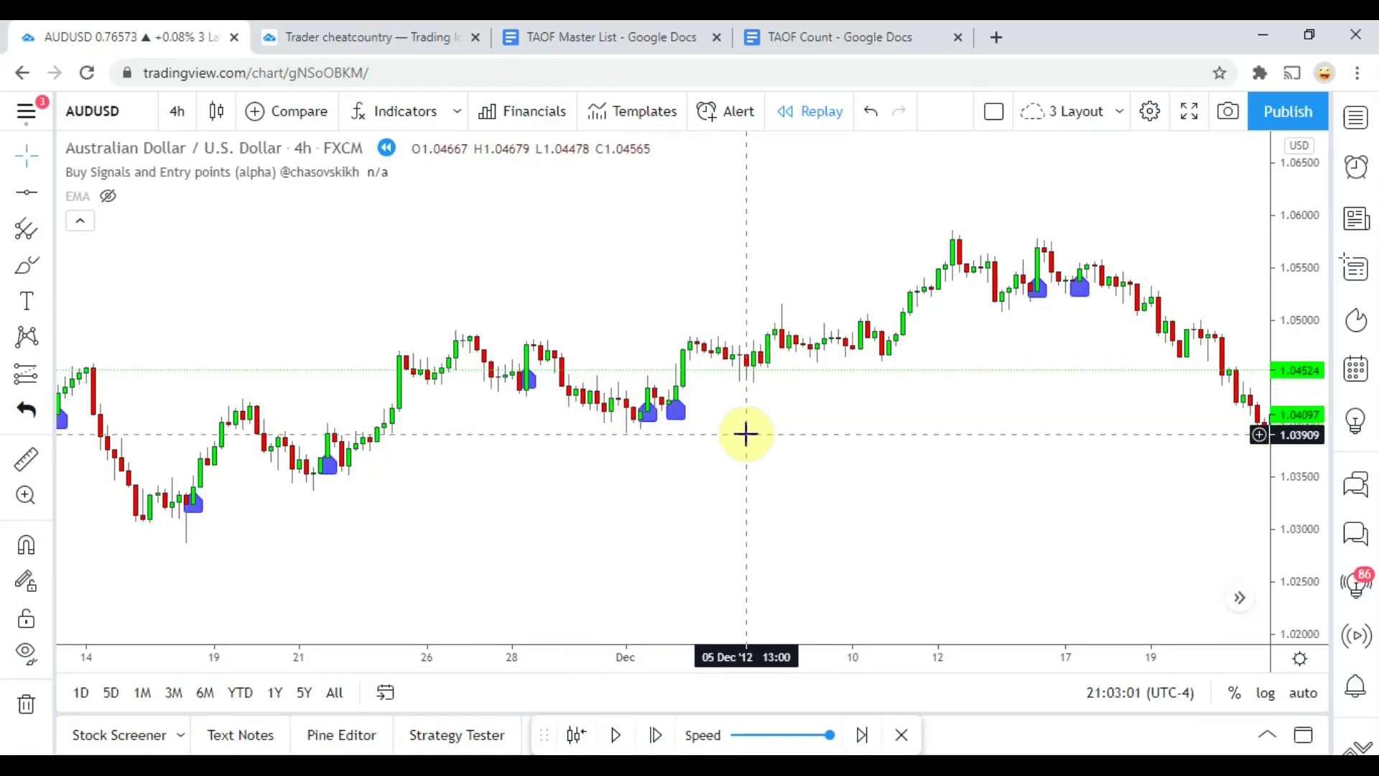
# - Make the EMA line visible again and confirm its settings keep Length 30
pyautogui.moveTo(748, 459); pyautogui.dragTo(710, 485)
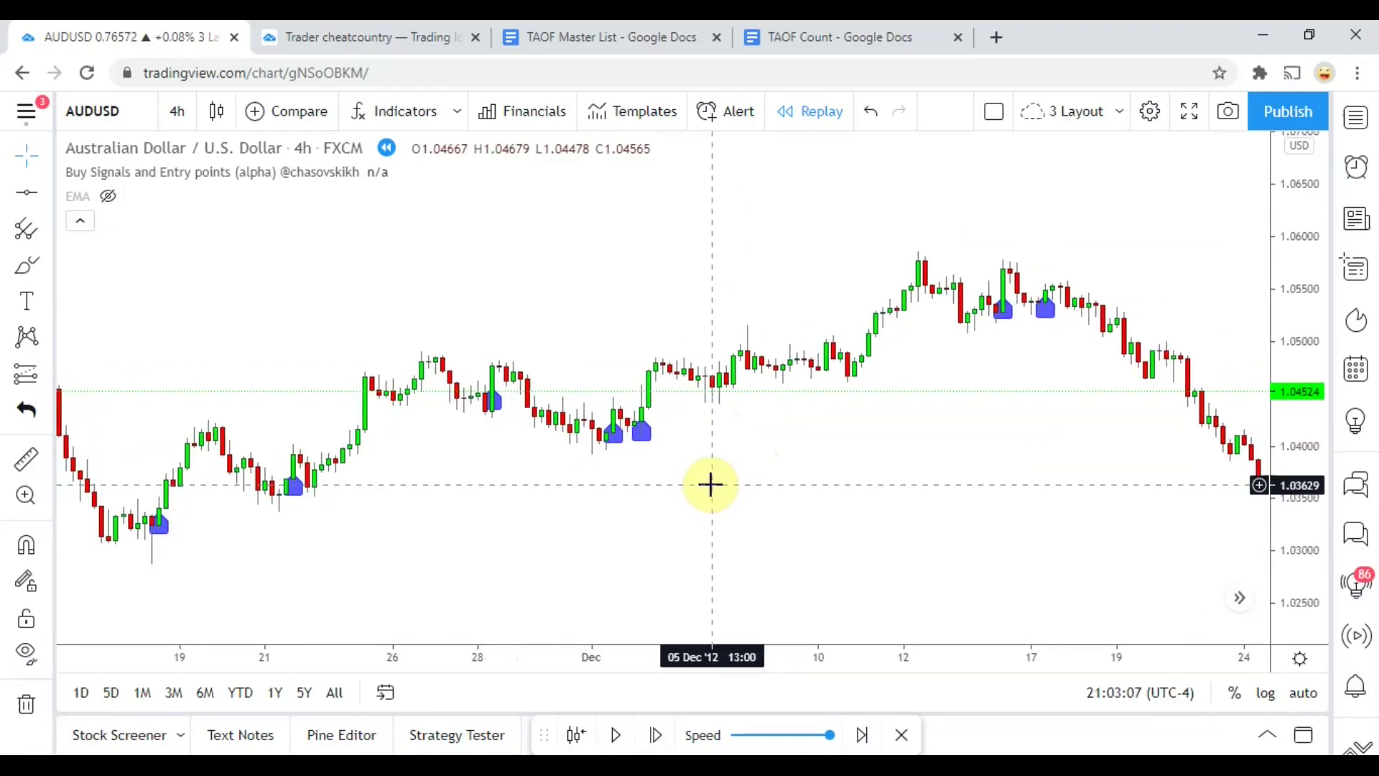
pyautogui.click(109, 195)
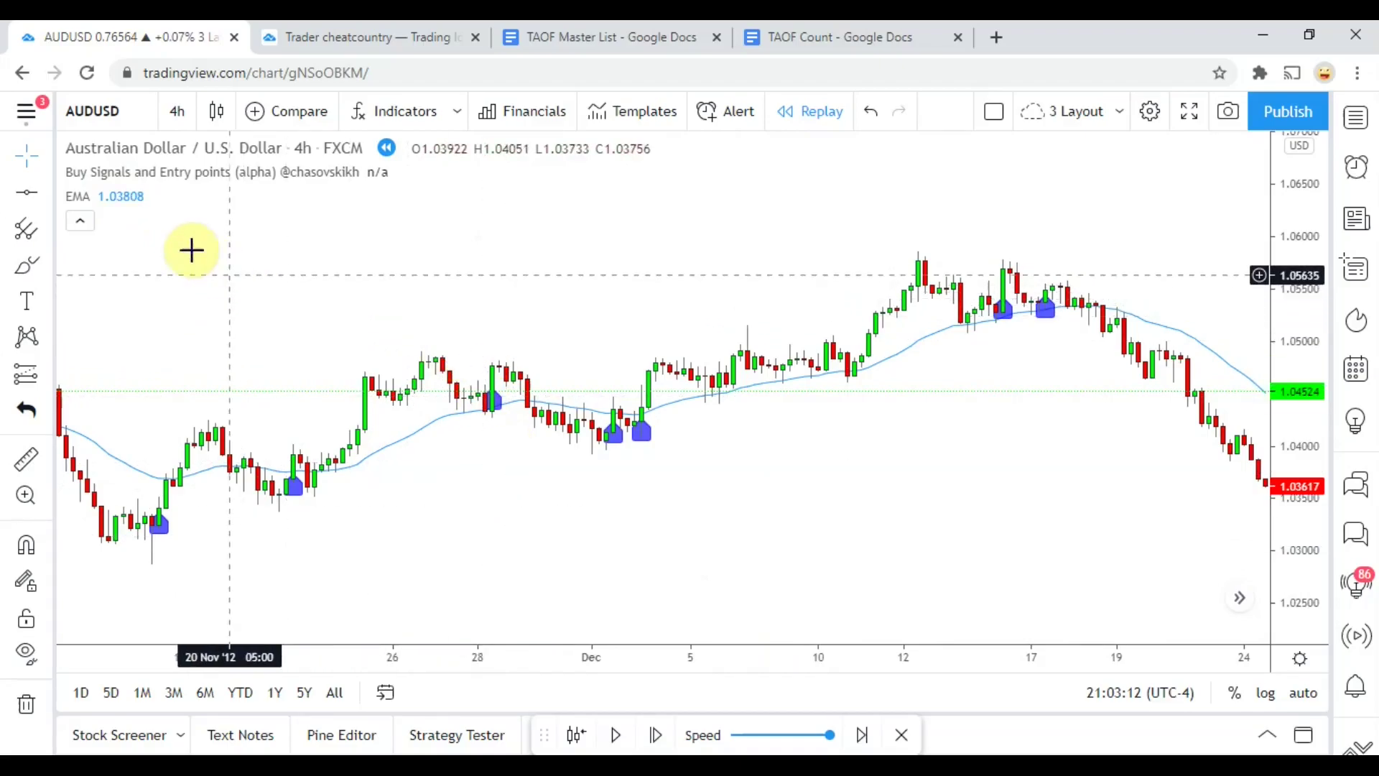
pyautogui.click(82, 197)
pyautogui.click(136, 195)
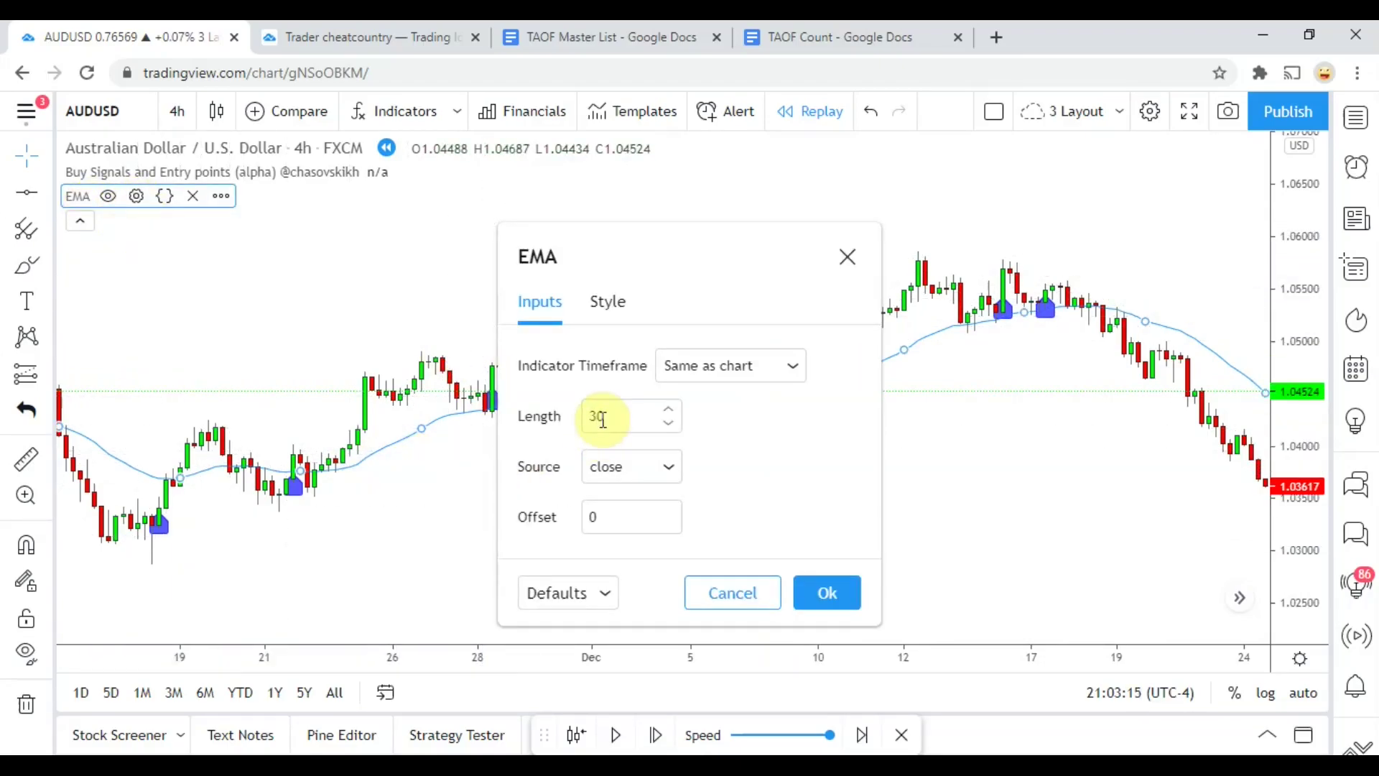
pyautogui.click(823, 590)
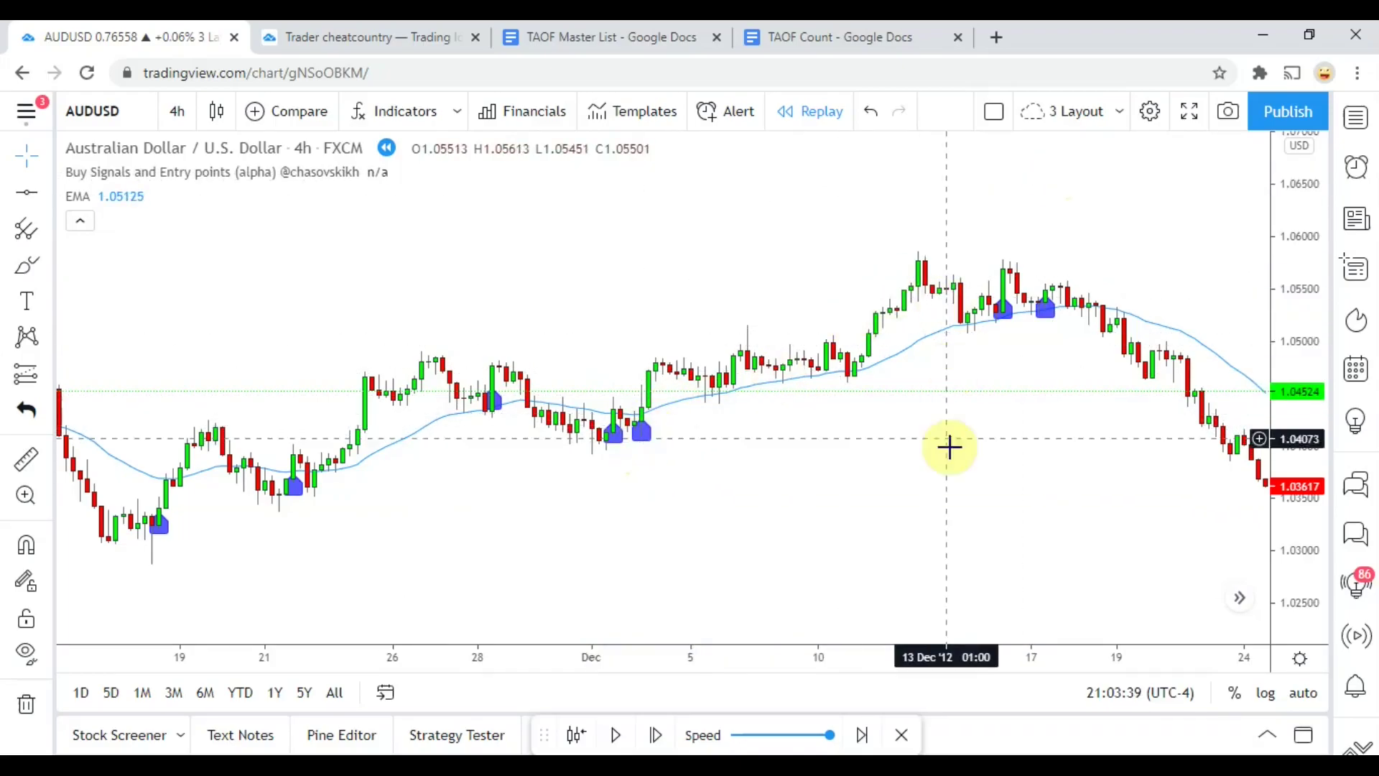
# - Review the January–February bars, then run and pause Bar Replay until mid-February 2013
pyautogui.moveTo(939, 484); pyautogui.dragTo(74, 453)
pyautogui.moveTo(891, 440); pyautogui.dragTo(191, 481)
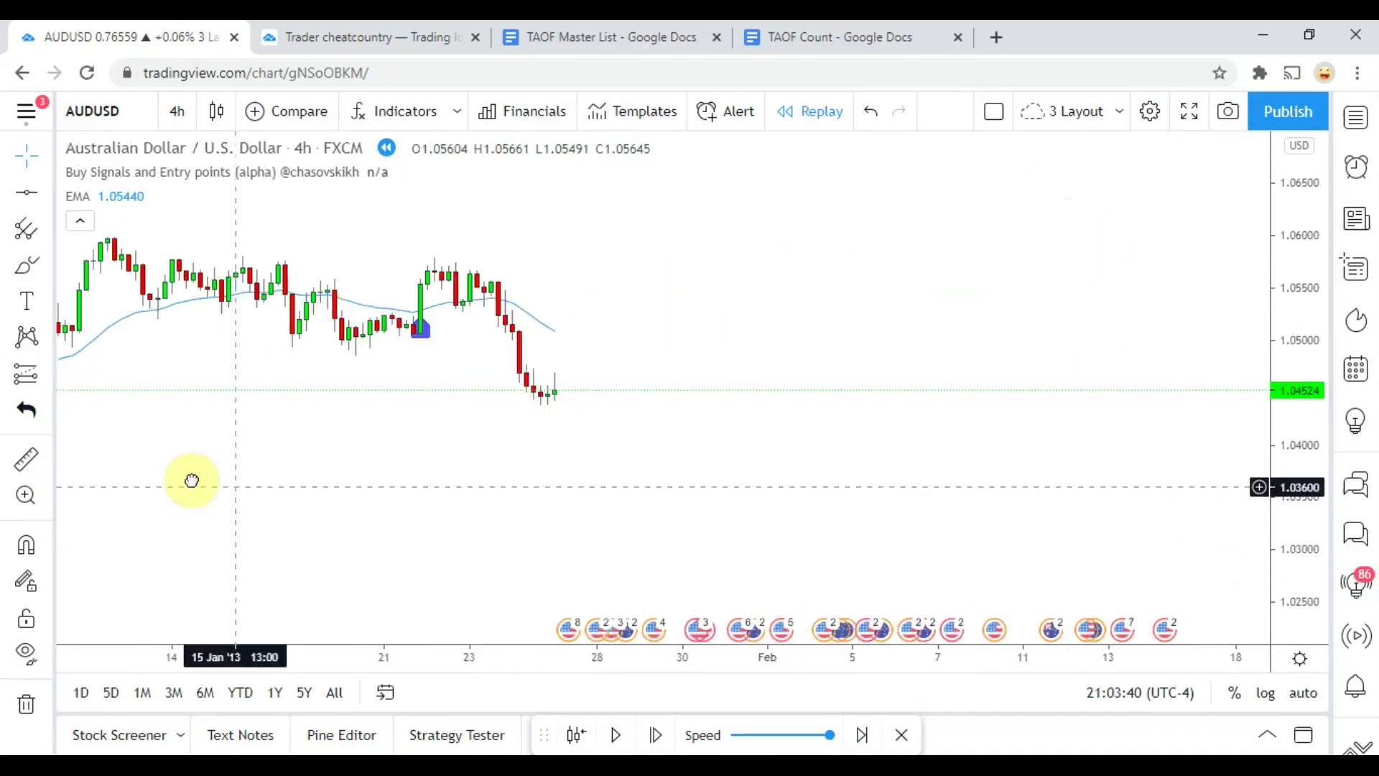
pyautogui.moveTo(656, 394); pyautogui.dragTo(890, 511)
pyautogui.moveTo(640, 517); pyautogui.dragTo(285, 479)
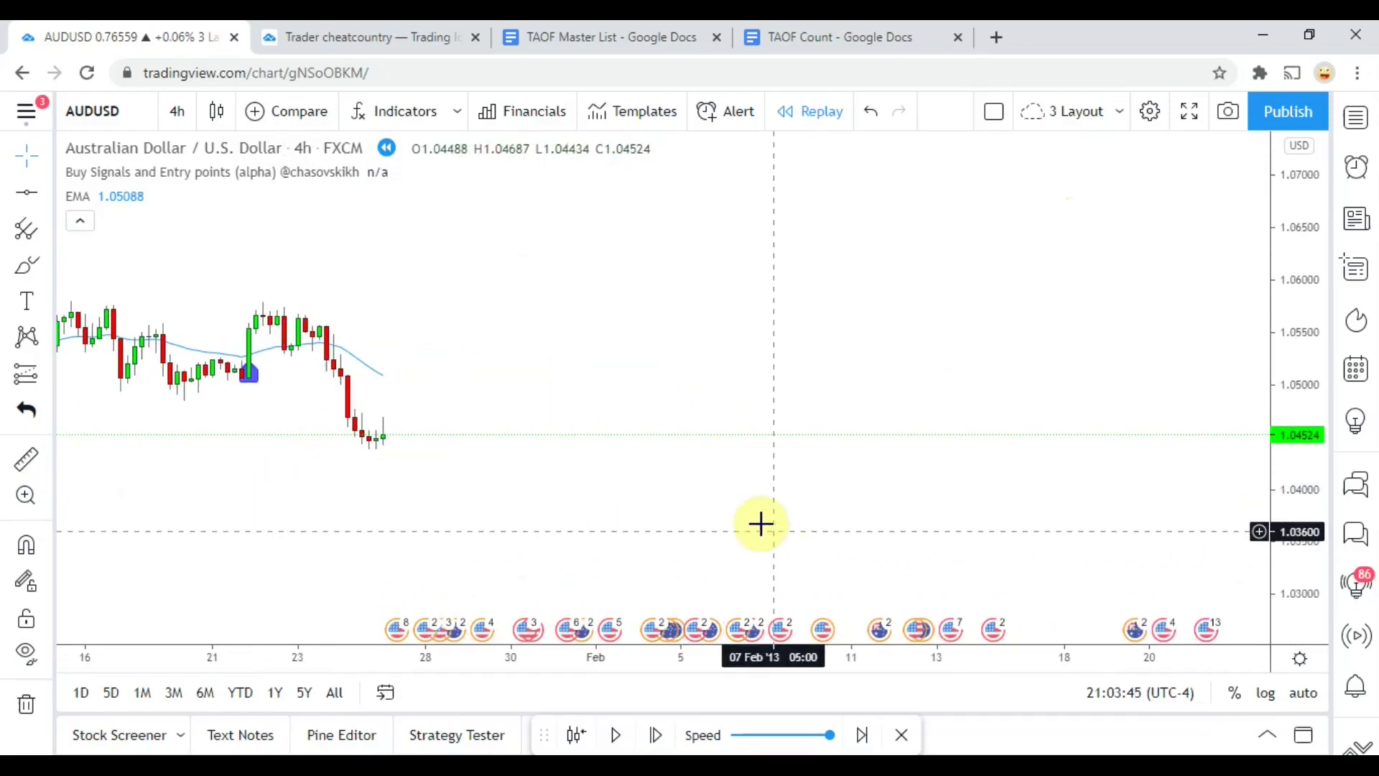
pyautogui.moveTo(502, 489); pyautogui.dragTo(582, 515)
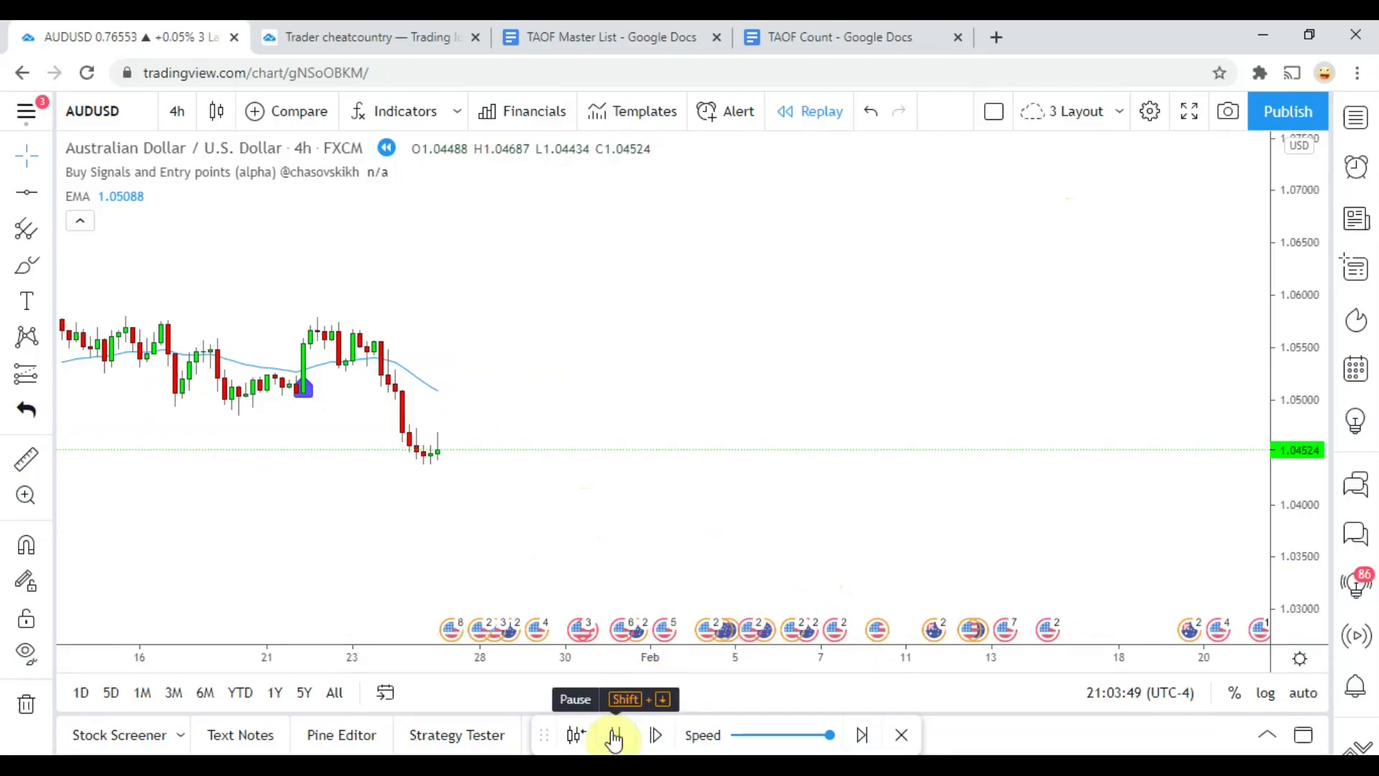
pyautogui.click(614, 736)
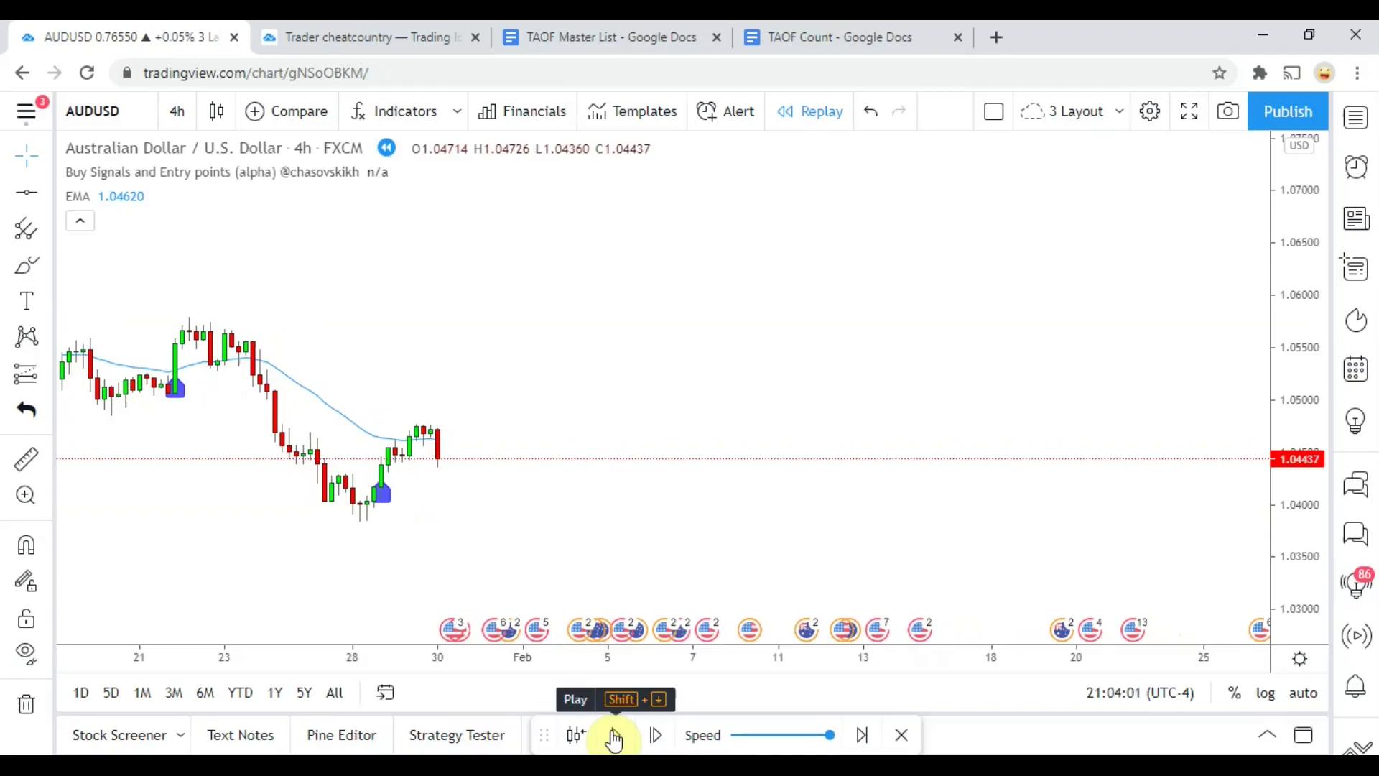
pyautogui.click(614, 736)
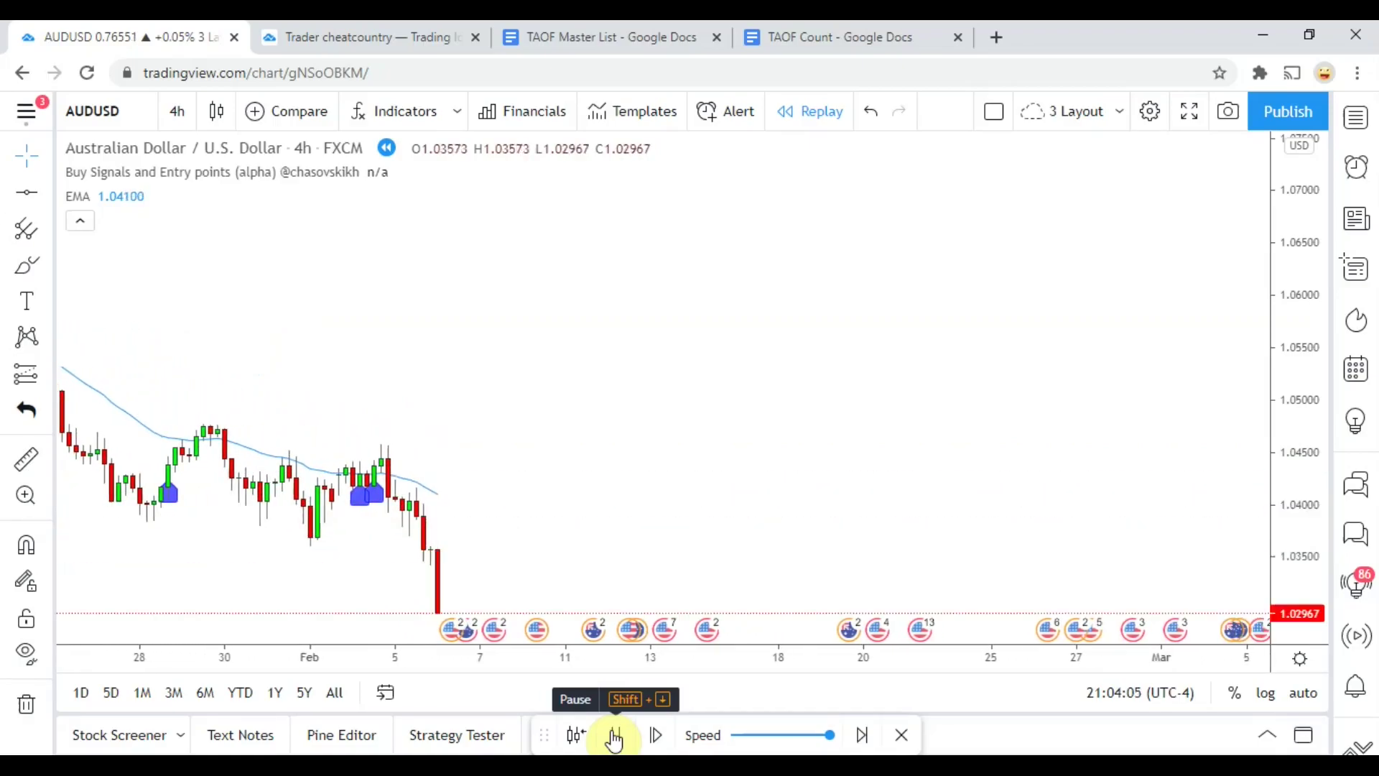
pyautogui.click(614, 736)
pyautogui.moveTo(579, 462); pyautogui.dragTo(840, 332)
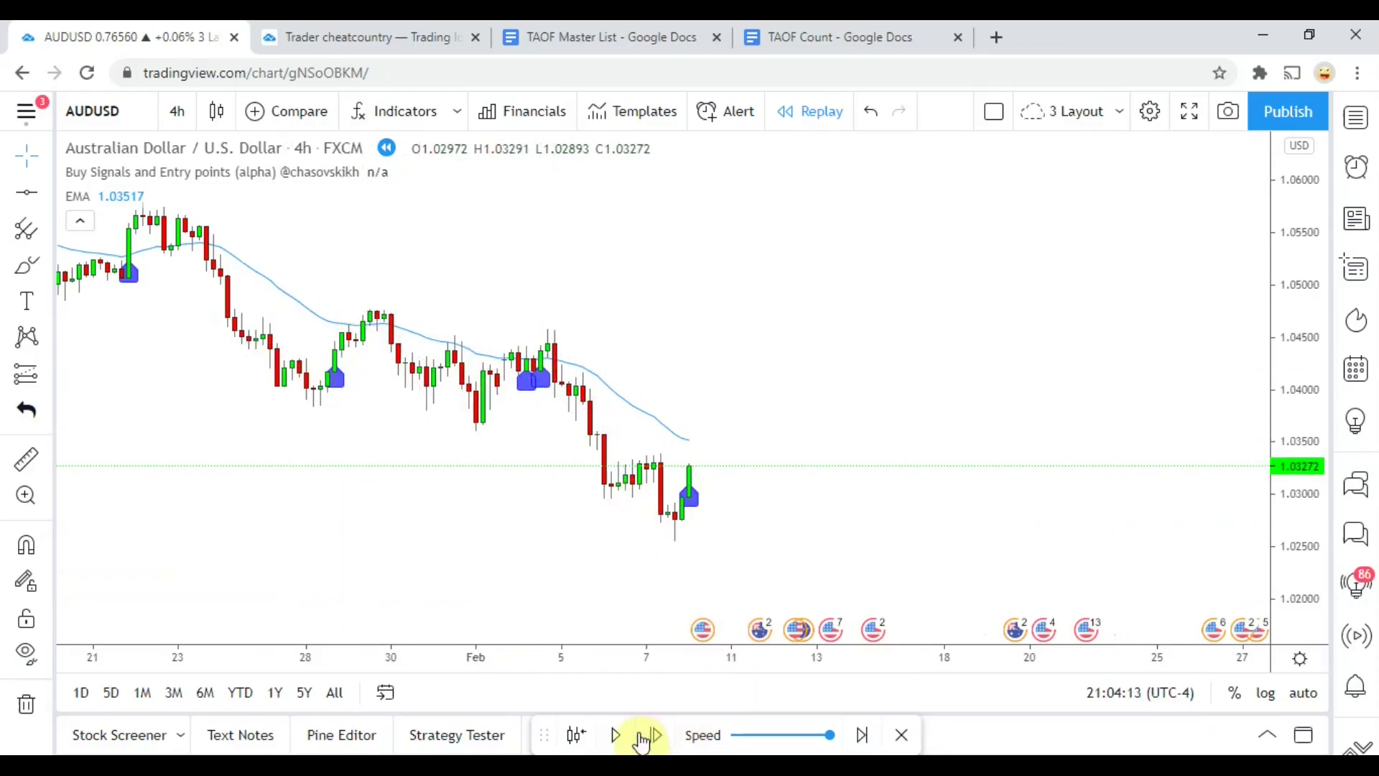
pyautogui.click(618, 735)
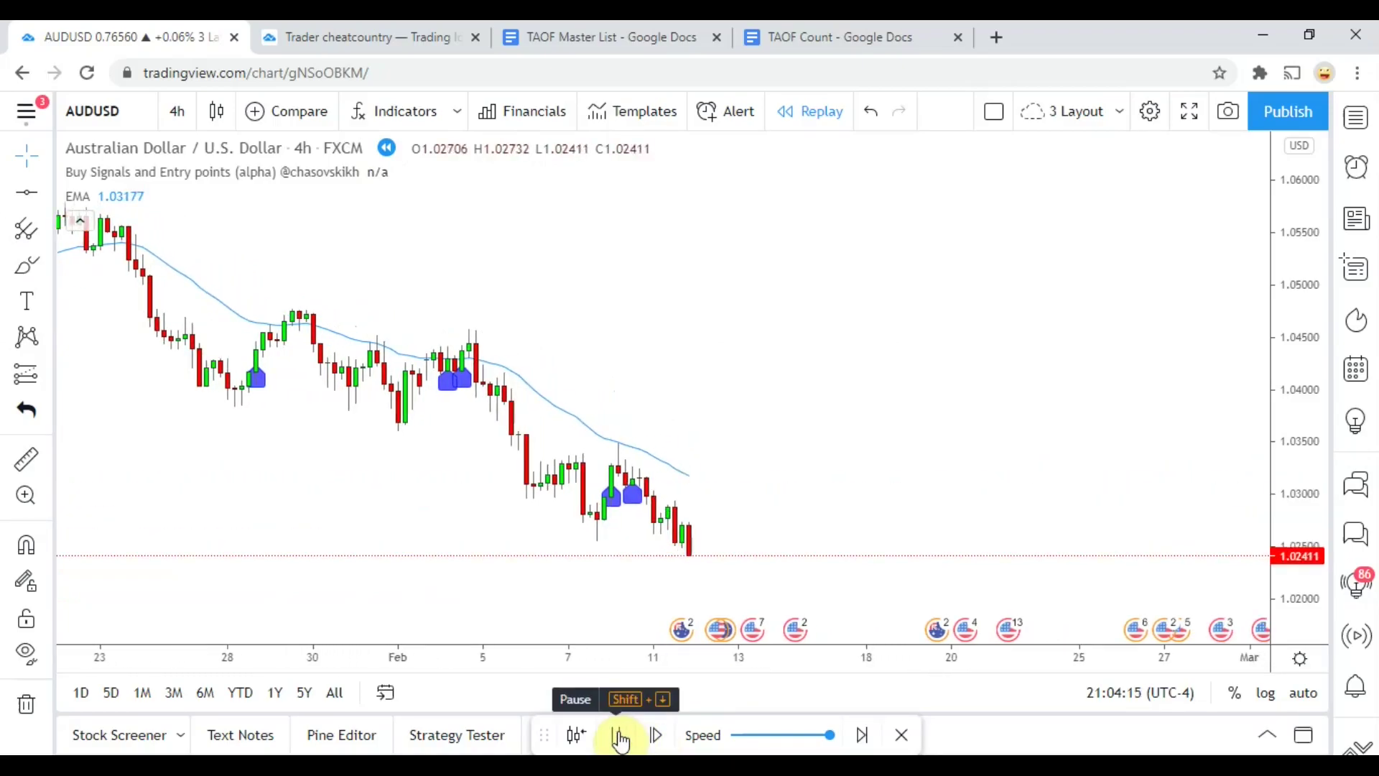
pyautogui.click(617, 735)
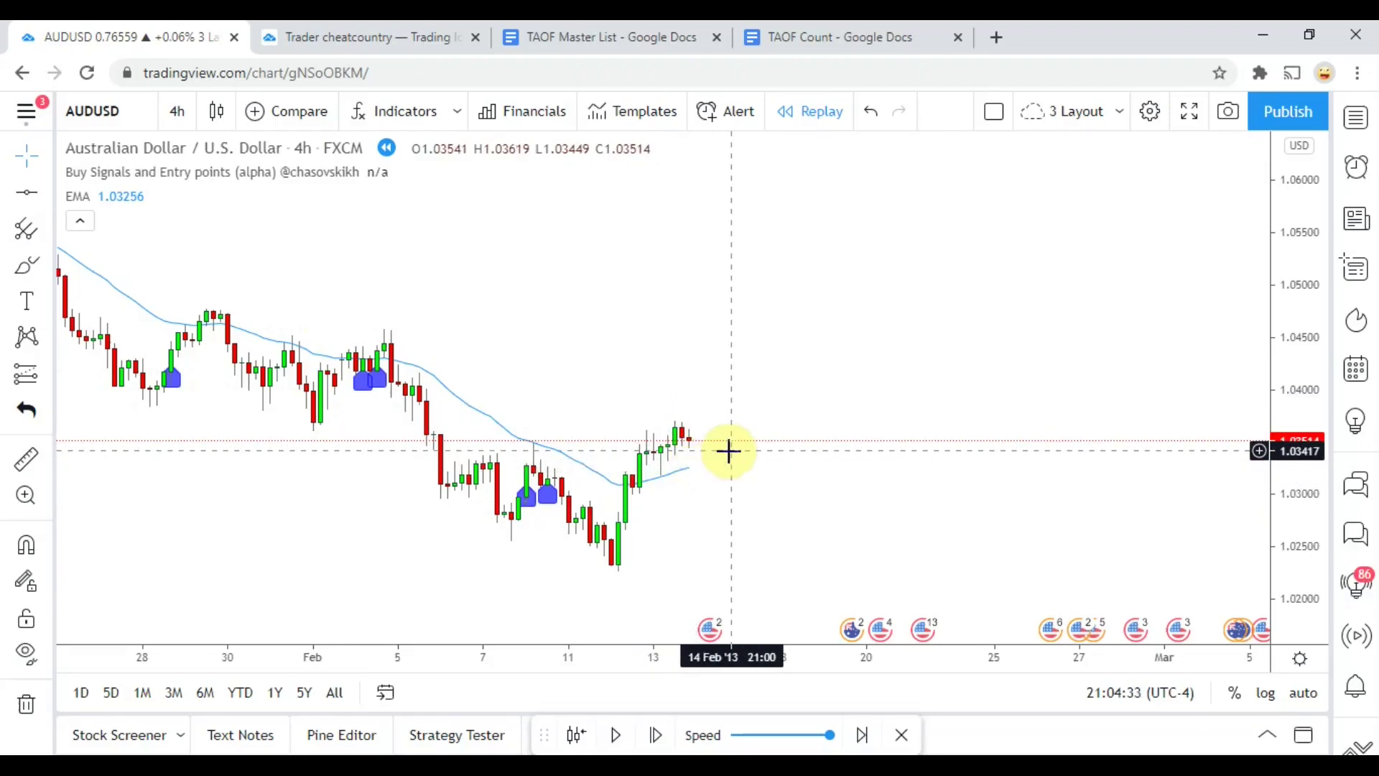
# - Step the replay forward seven candles and nudge the chart to recentre it
pyautogui.click(655, 735)
pyautogui.click(655, 735)
pyautogui.click(655, 734)
pyautogui.click(655, 734)
pyautogui.click(655, 735)
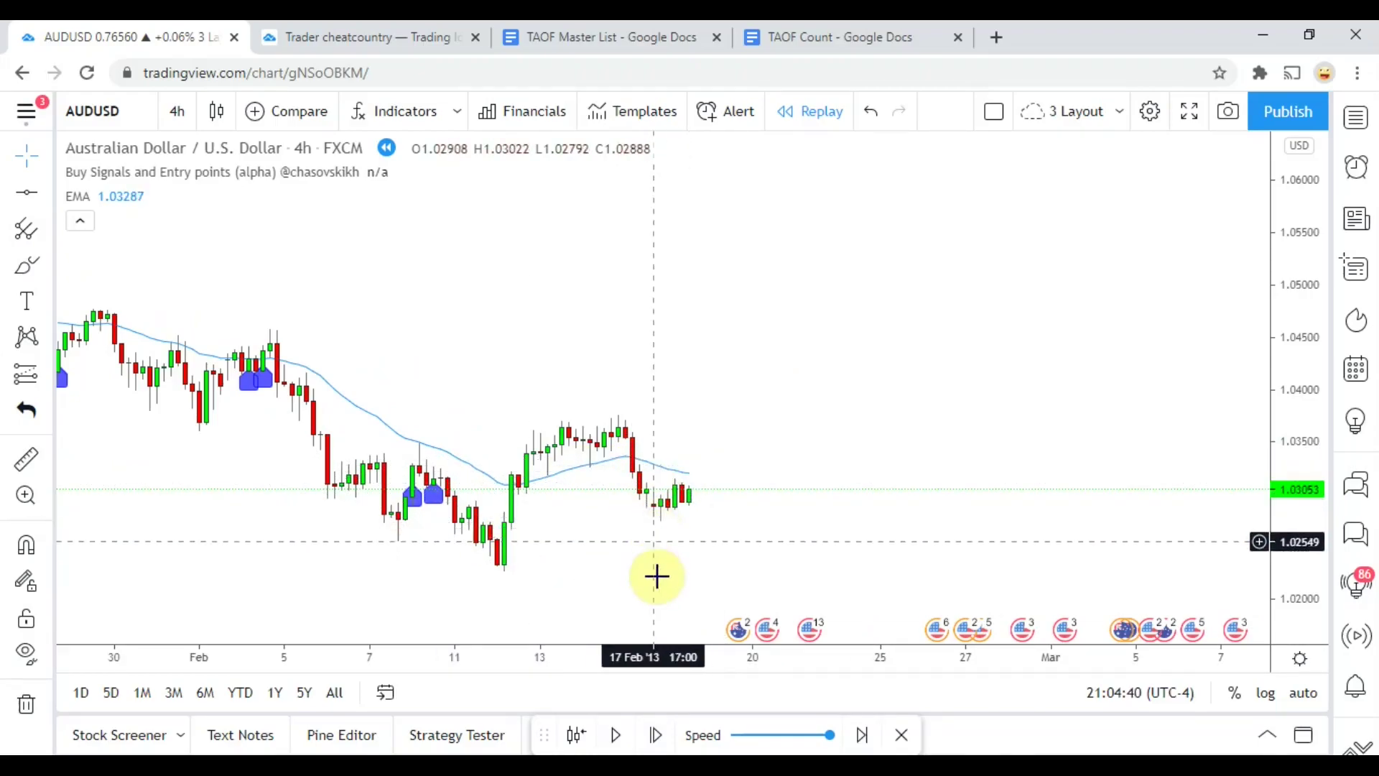
pyautogui.click(653, 735)
pyautogui.click(654, 734)
pyautogui.click(654, 734)
pyautogui.click(654, 735)
pyautogui.click(654, 735)
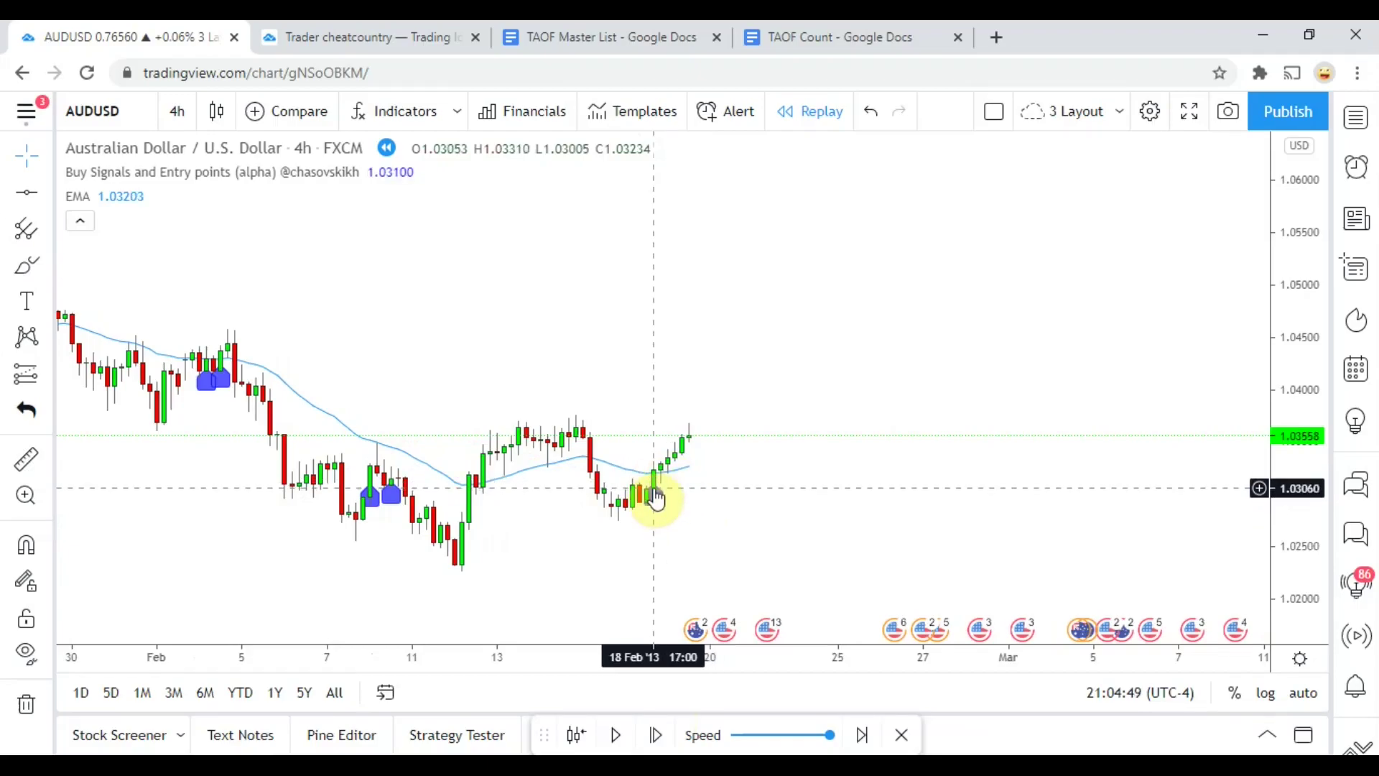
pyautogui.moveTo(649, 514); pyautogui.dragTo(626, 514)
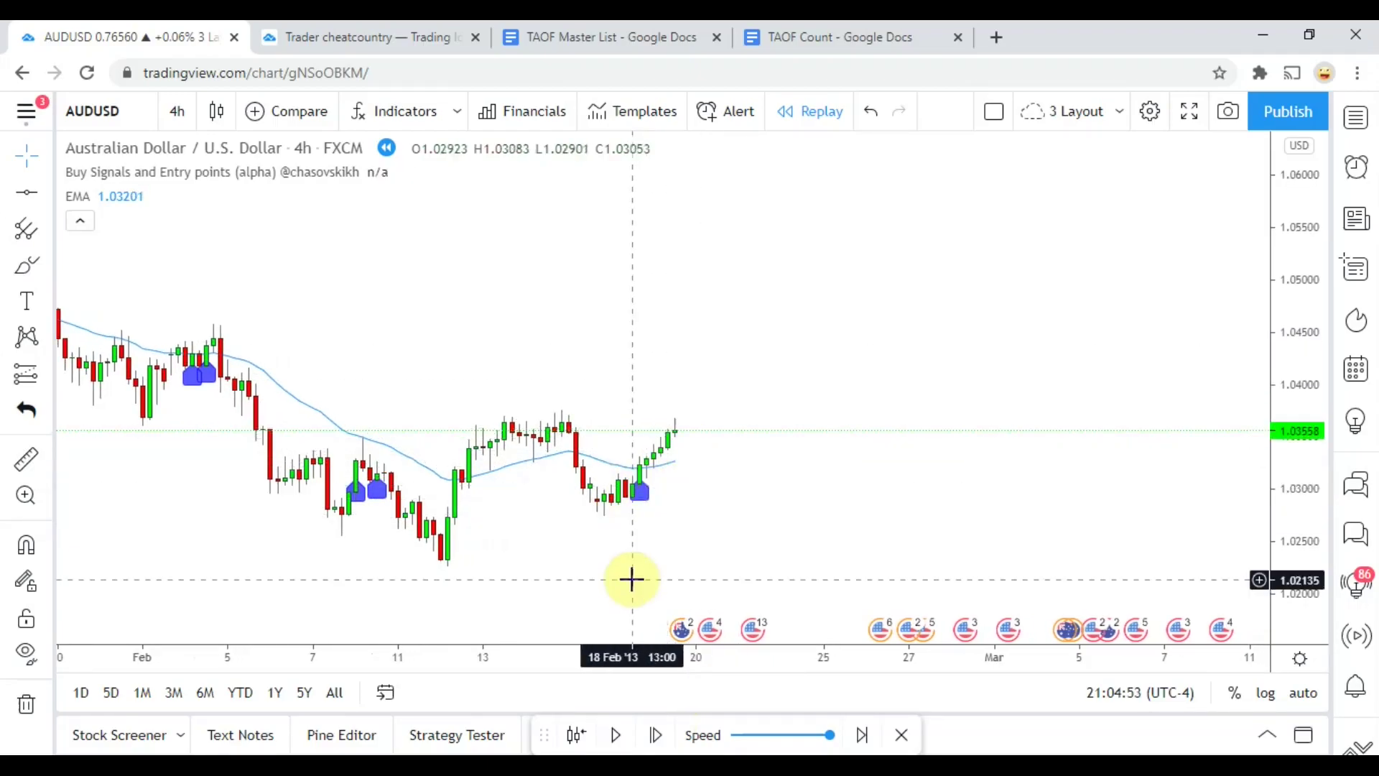
pyautogui.click(624, 734)
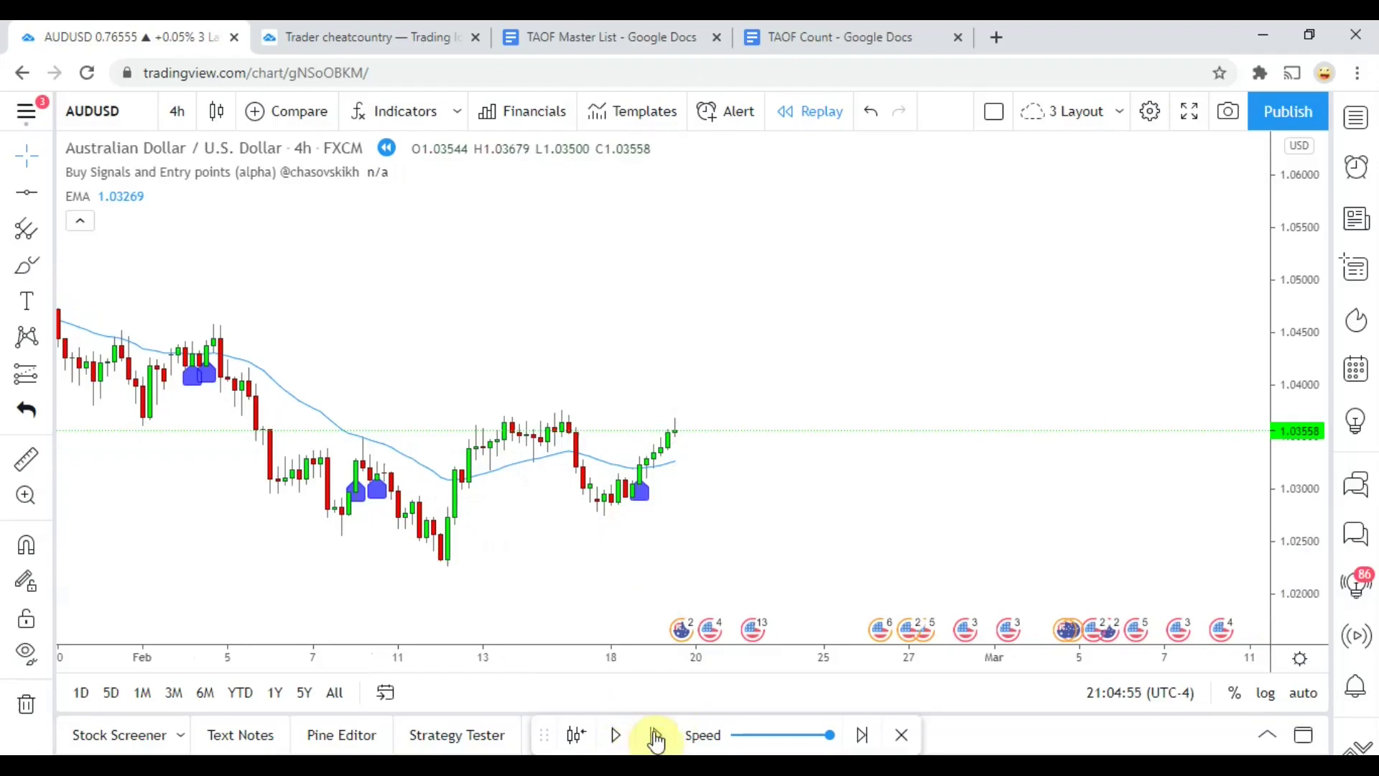
# - Advance seven more candles, briefly run the replay, and recentre the latest candles
pyautogui.click(656, 734)
pyautogui.click(656, 734)
pyautogui.click(656, 734)
pyautogui.click(656, 734)
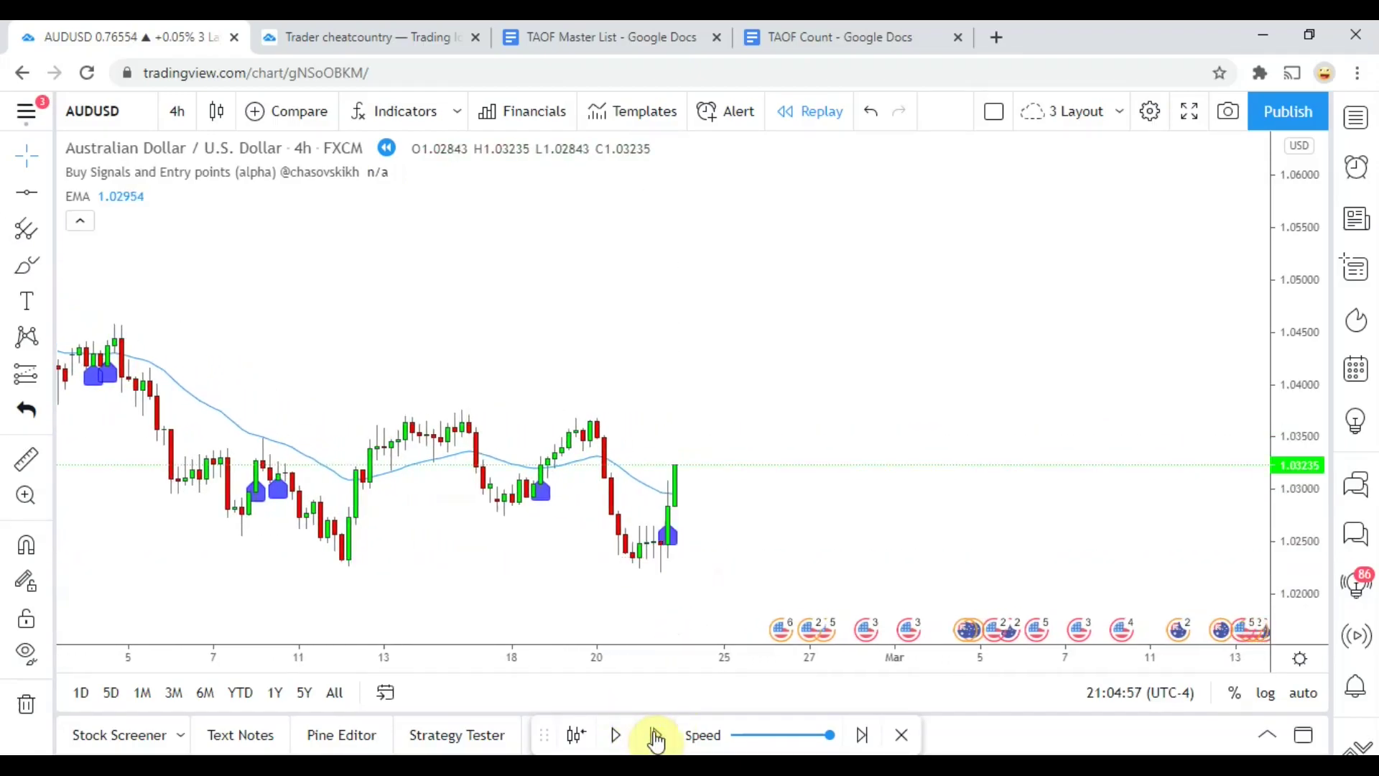
pyautogui.click(655, 734)
pyautogui.click(655, 734)
pyautogui.click(656, 734)
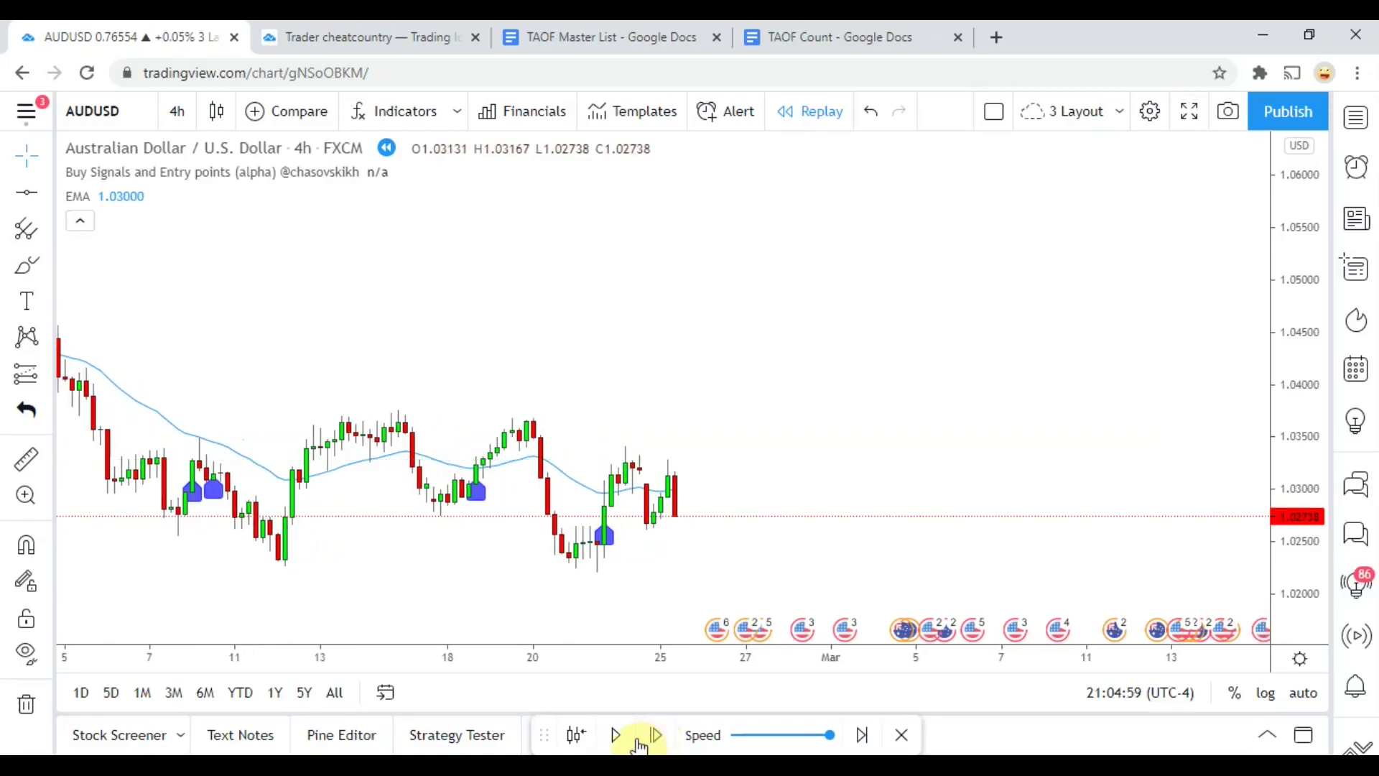
pyautogui.click(614, 736)
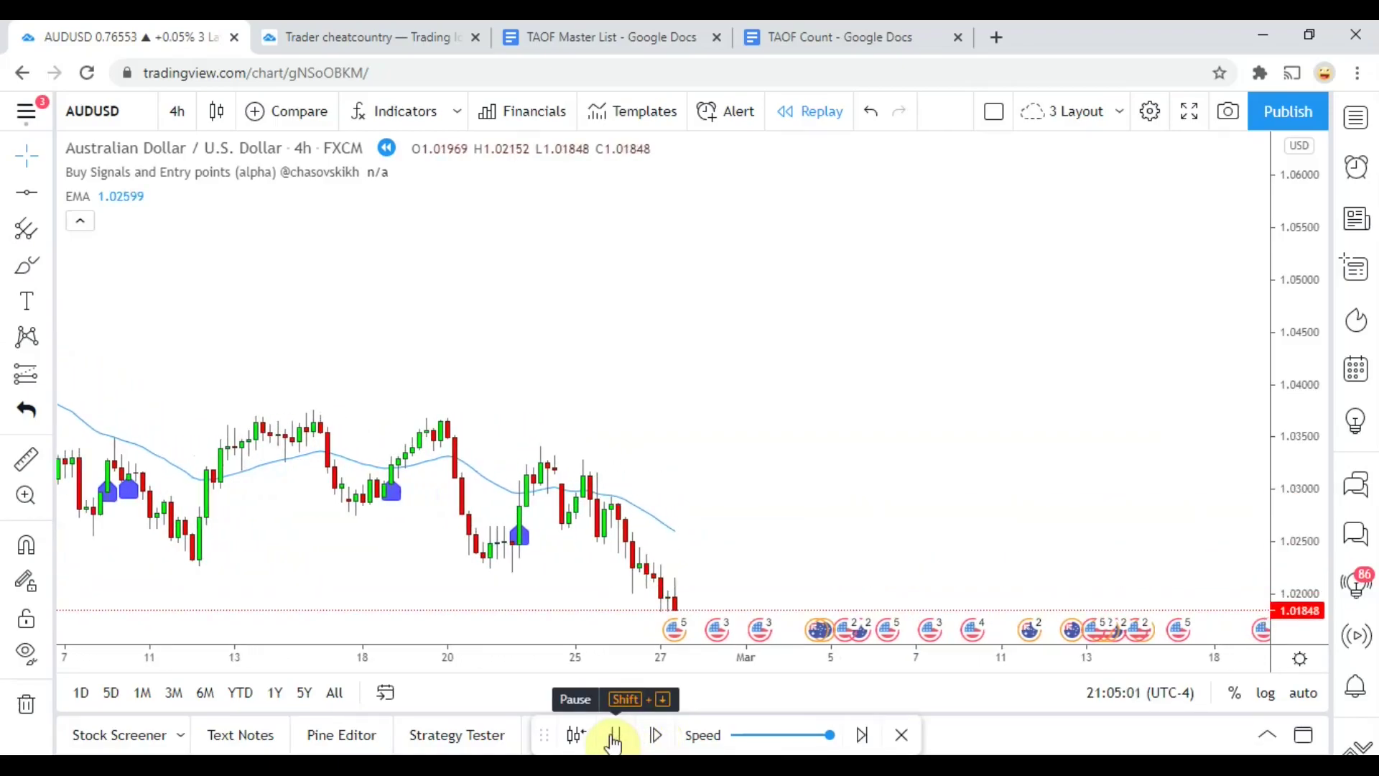
pyautogui.click(614, 735)
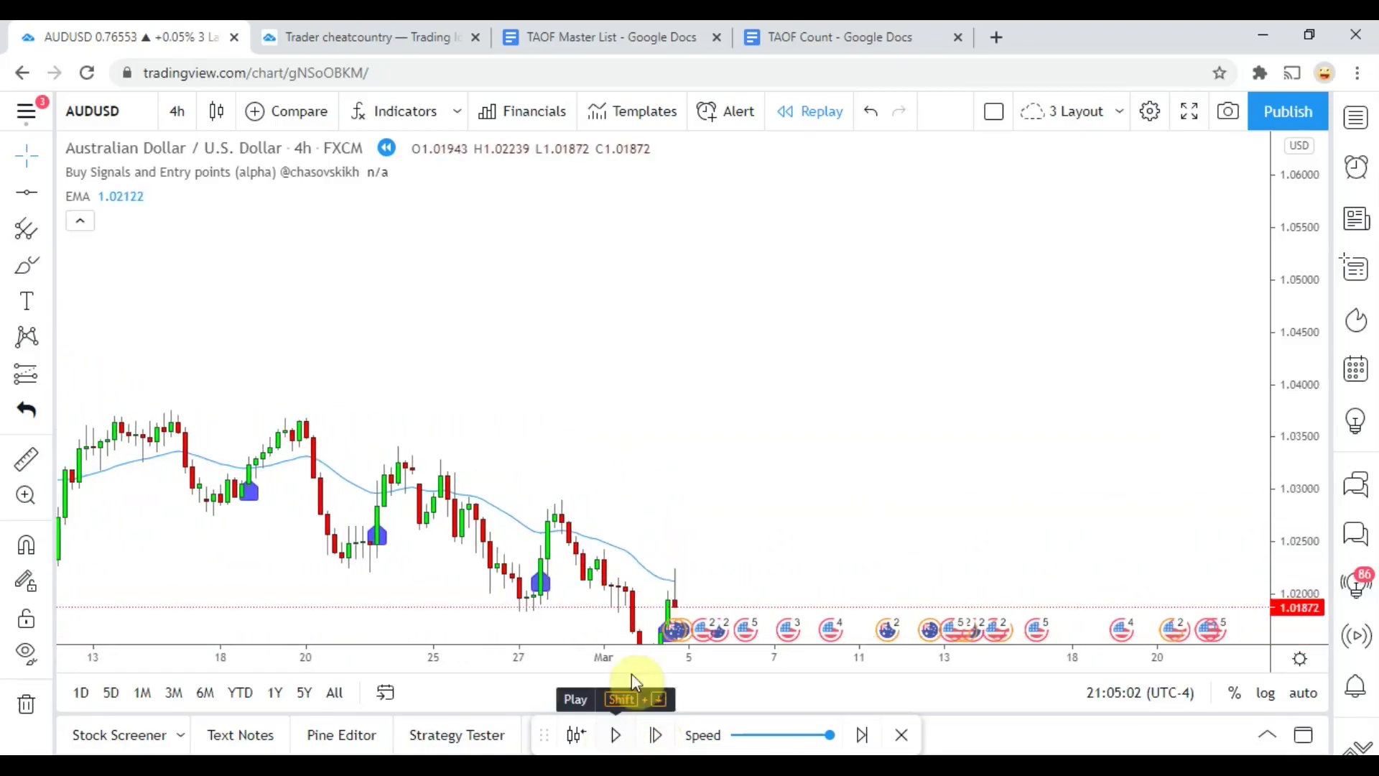
pyautogui.moveTo(681, 446); pyautogui.dragTo(677, 385)
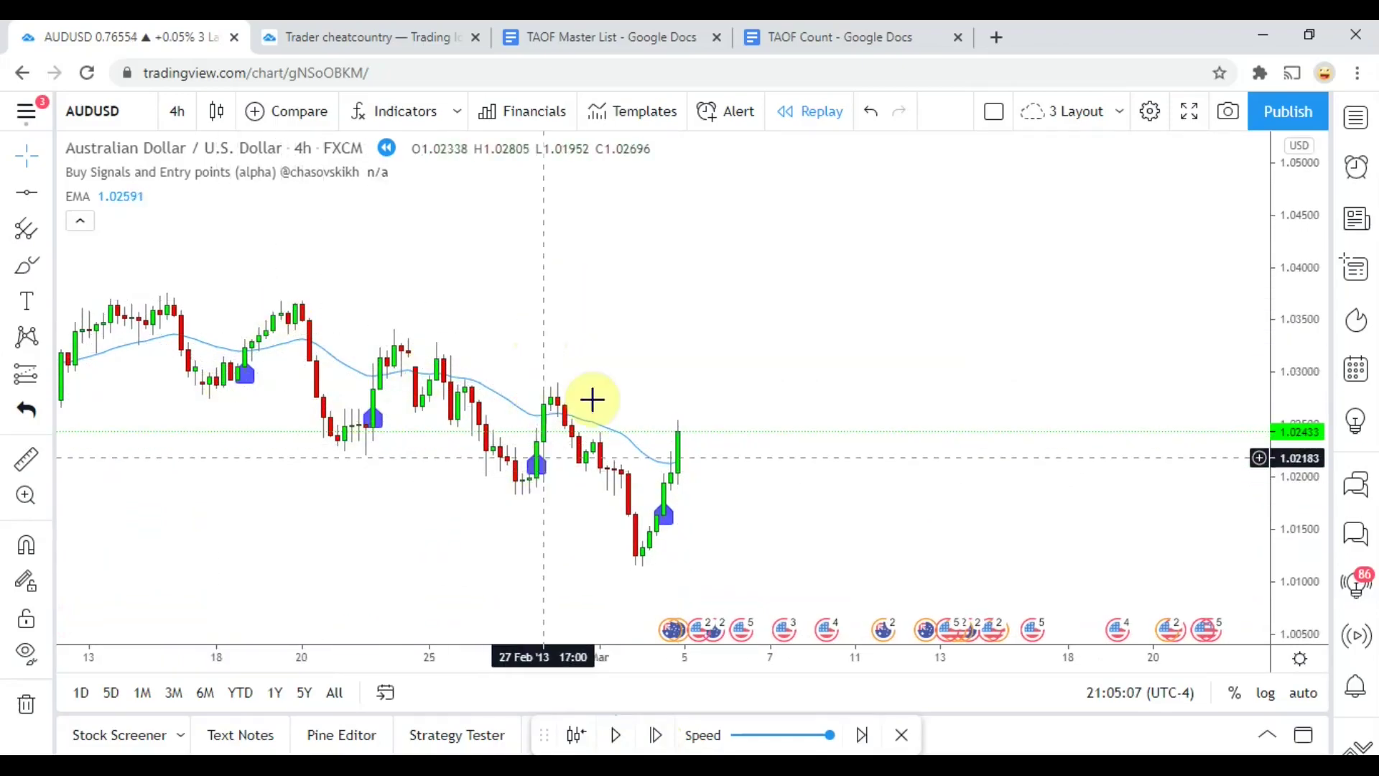
pyautogui.moveTo(629, 543); pyautogui.dragTo(634, 513)
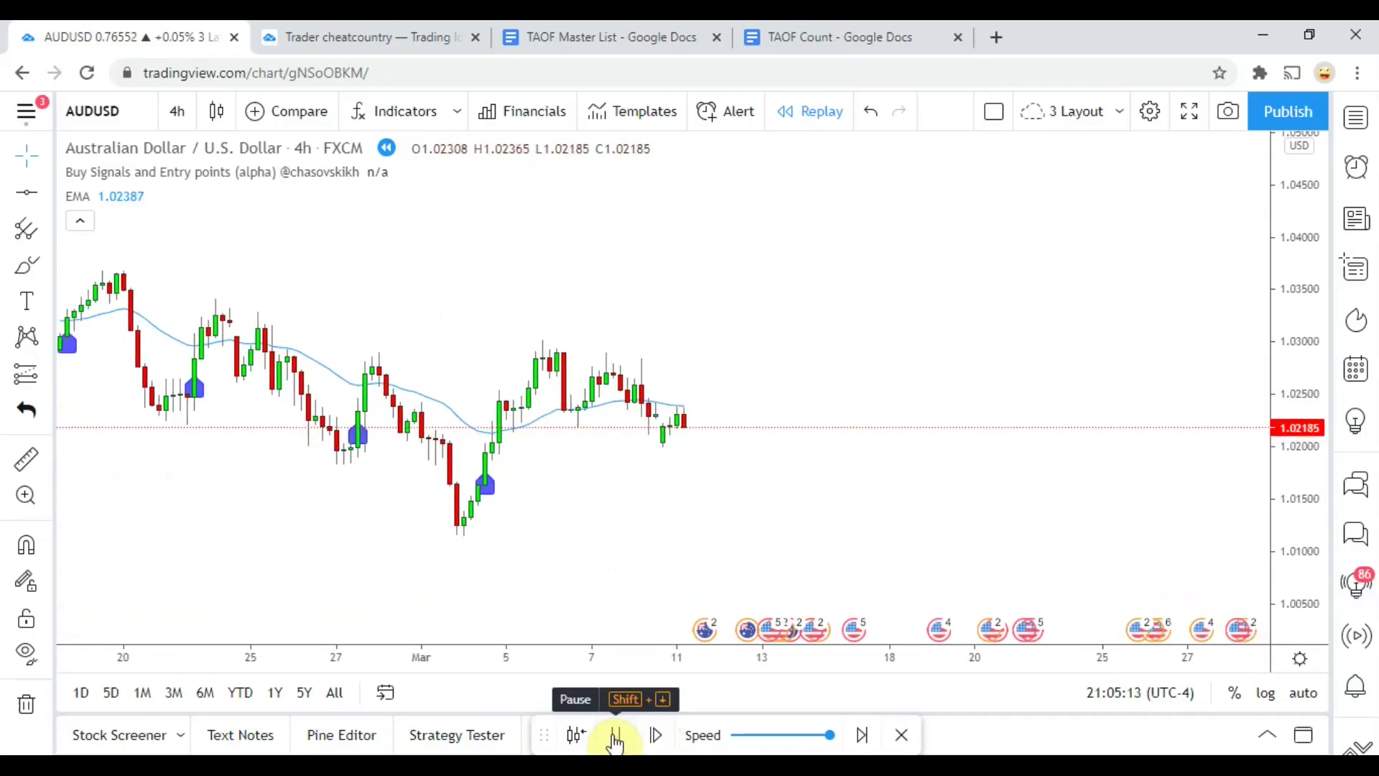
pyautogui.click(615, 735)
pyautogui.moveTo(720, 496); pyautogui.dragTo(701, 536)
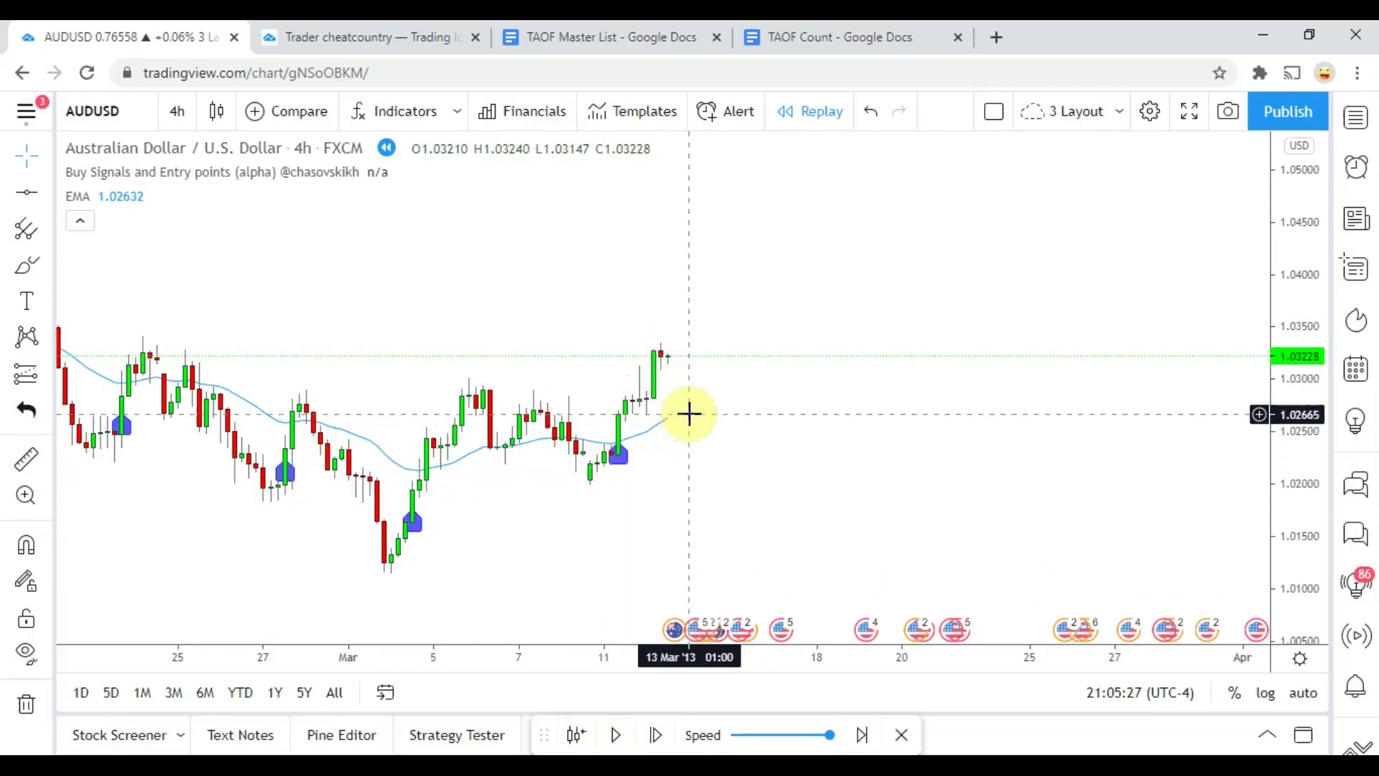
pyautogui.moveTo(730, 428); pyautogui.dragTo(662, 471)
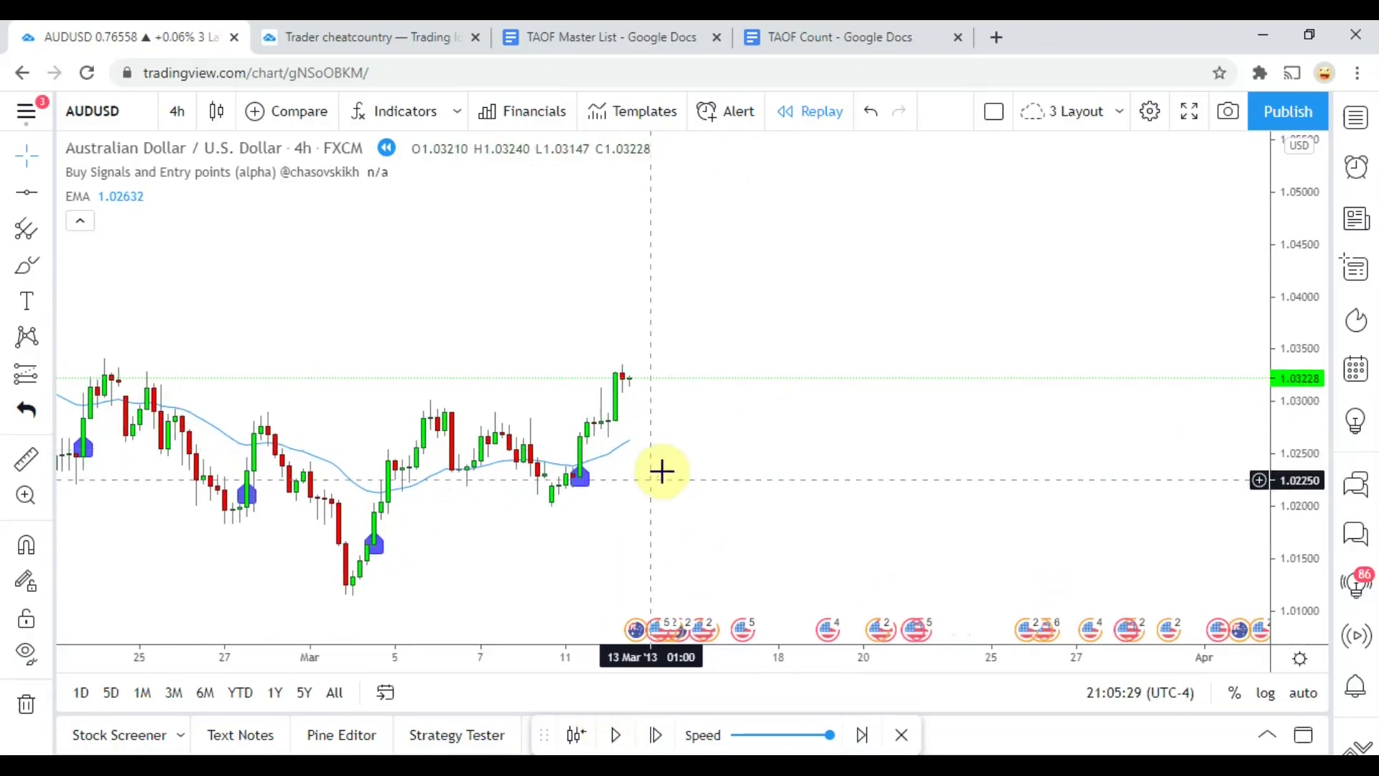
# - Step nine more candles and briefly run the replay up to about 20 March 2013
pyautogui.click(654, 735)
pyautogui.click(655, 736)
pyautogui.click(654, 735)
pyautogui.click(654, 735)
pyautogui.click(654, 735)
pyautogui.click(655, 736)
pyautogui.click(654, 736)
pyautogui.click(655, 736)
pyautogui.click(654, 735)
pyautogui.click(655, 735)
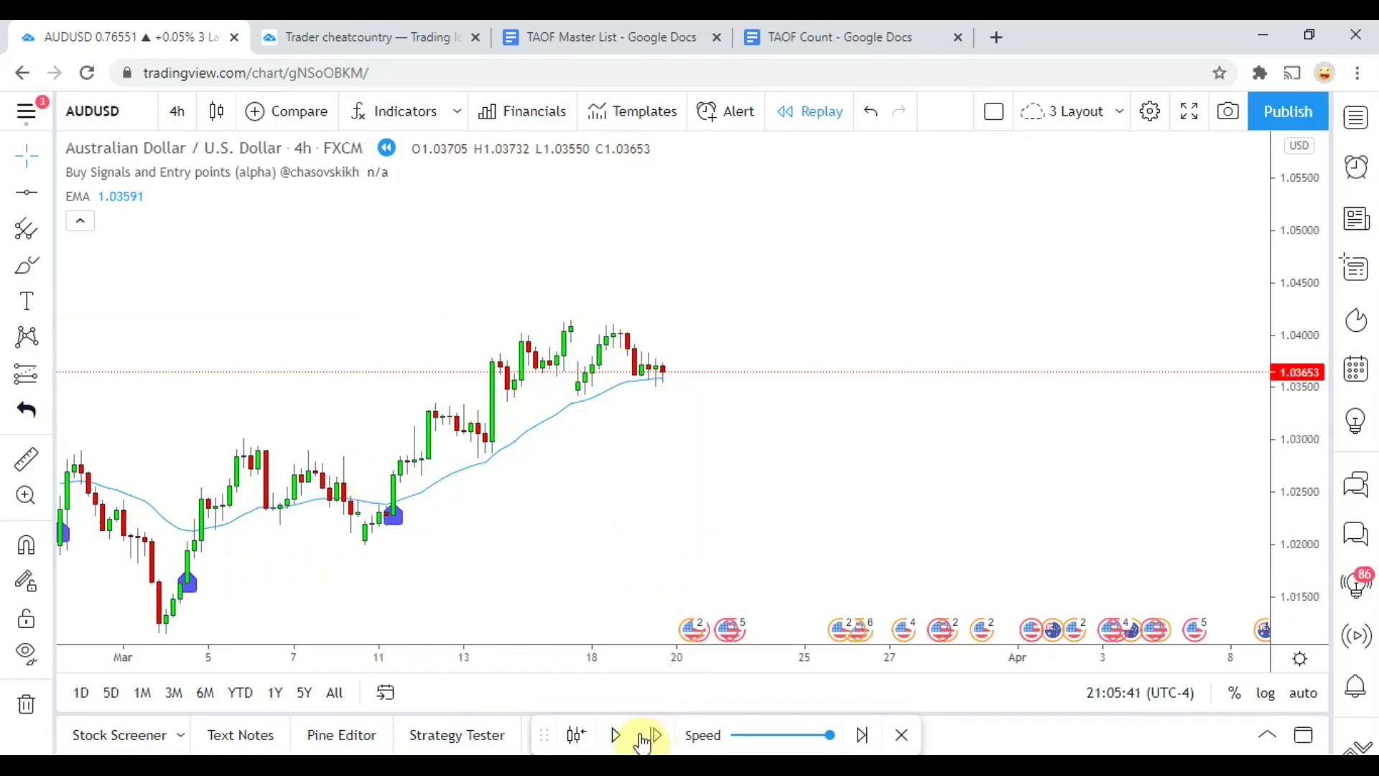
pyautogui.click(618, 736)
pyautogui.click(618, 736)
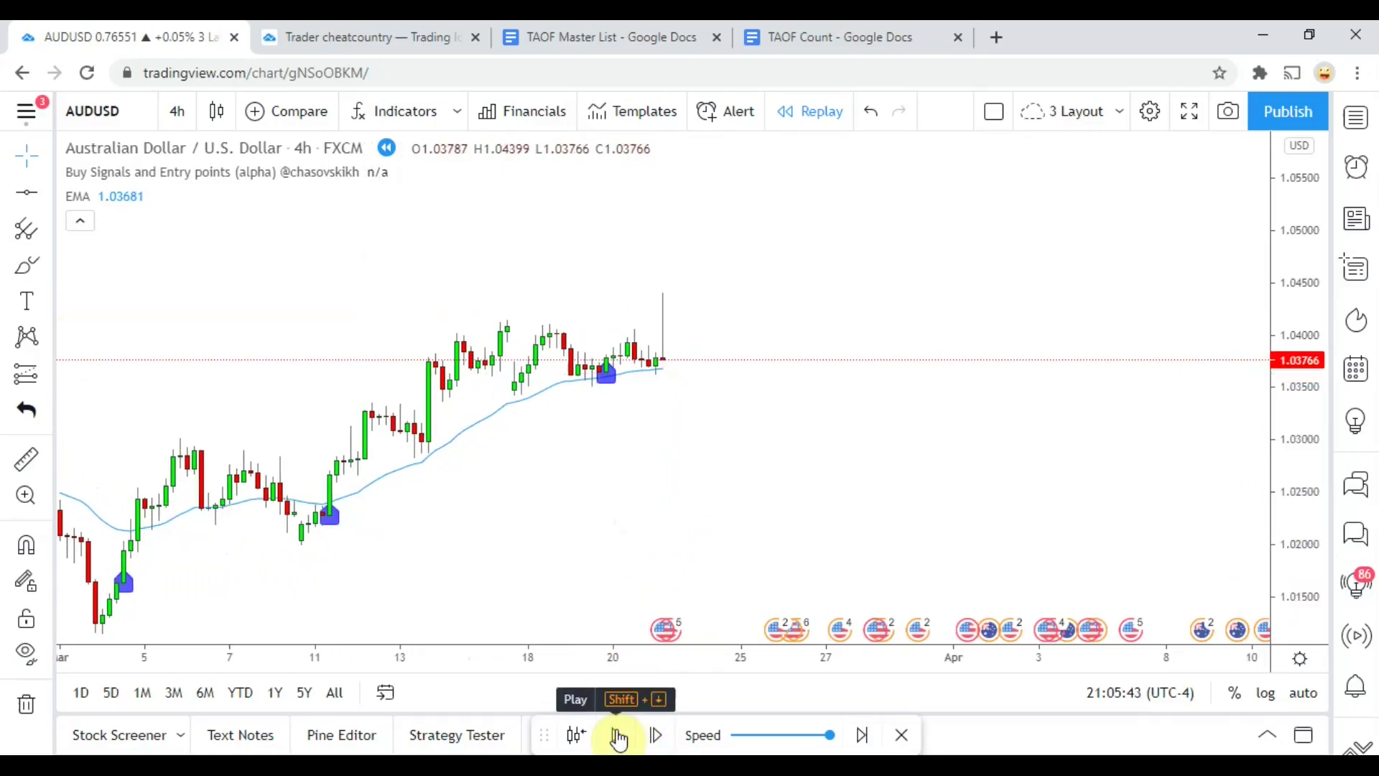
pyautogui.moveTo(680, 518); pyautogui.dragTo(681, 534)
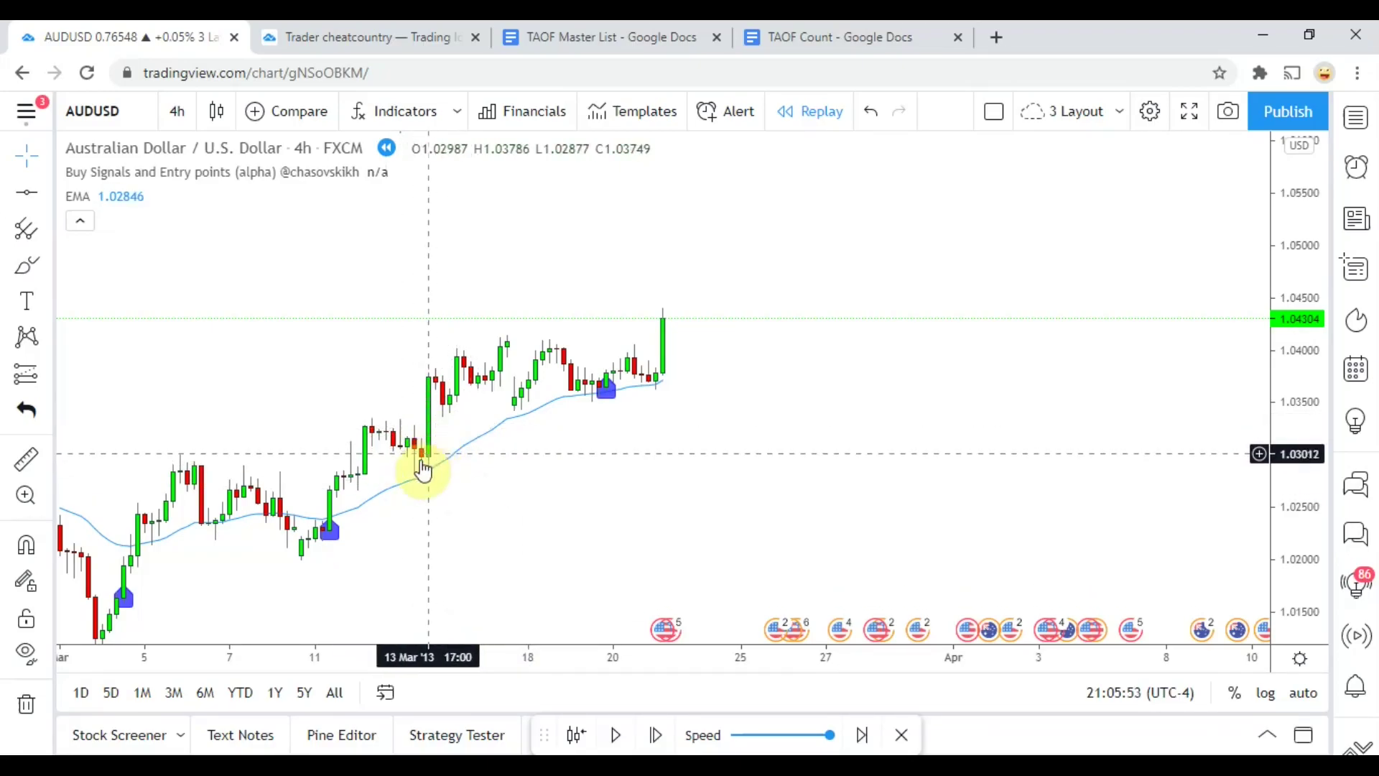
pyautogui.moveTo(575, 498); pyautogui.dragTo(553, 496)
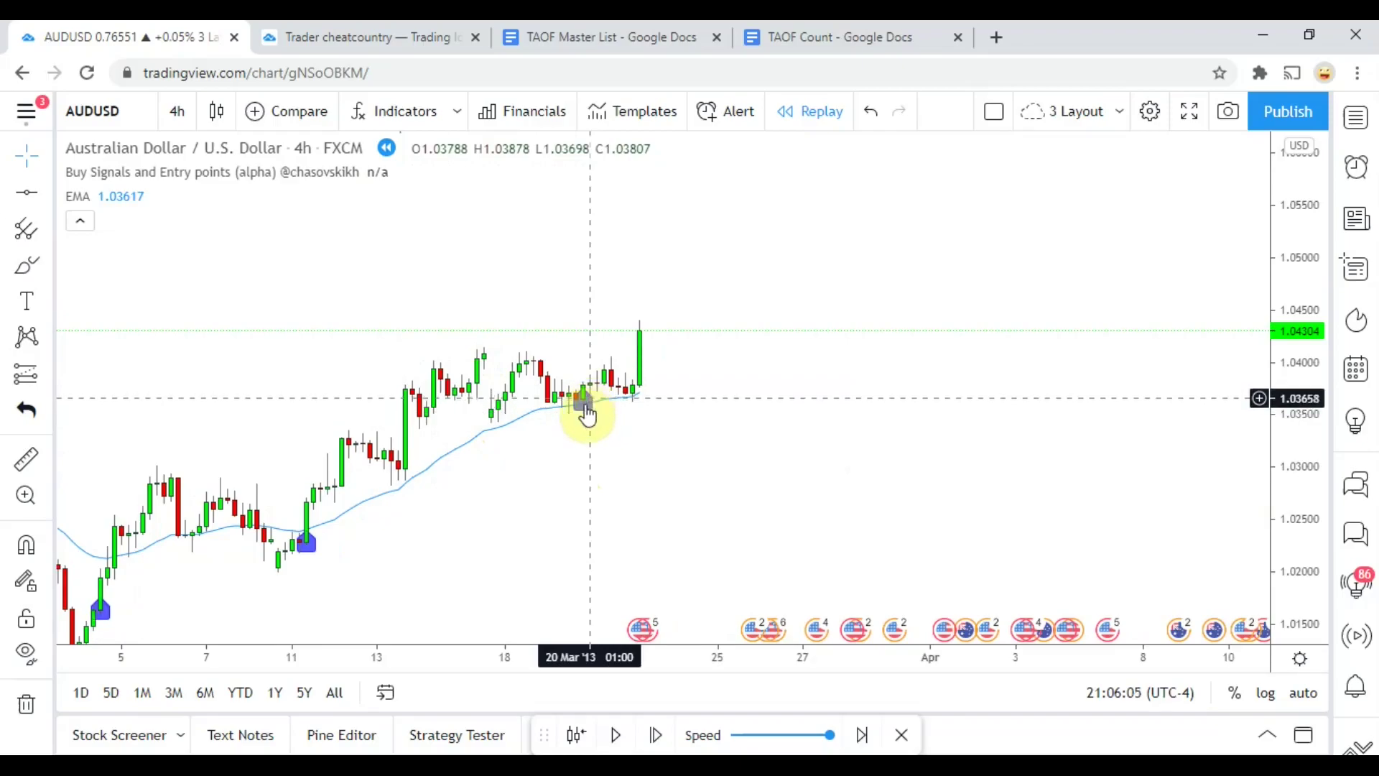
# - Measure the 0.83% (85.8 pip) rise from the 19 March signal and draw a target line at 1.04641
pyautogui.click(552, 385)
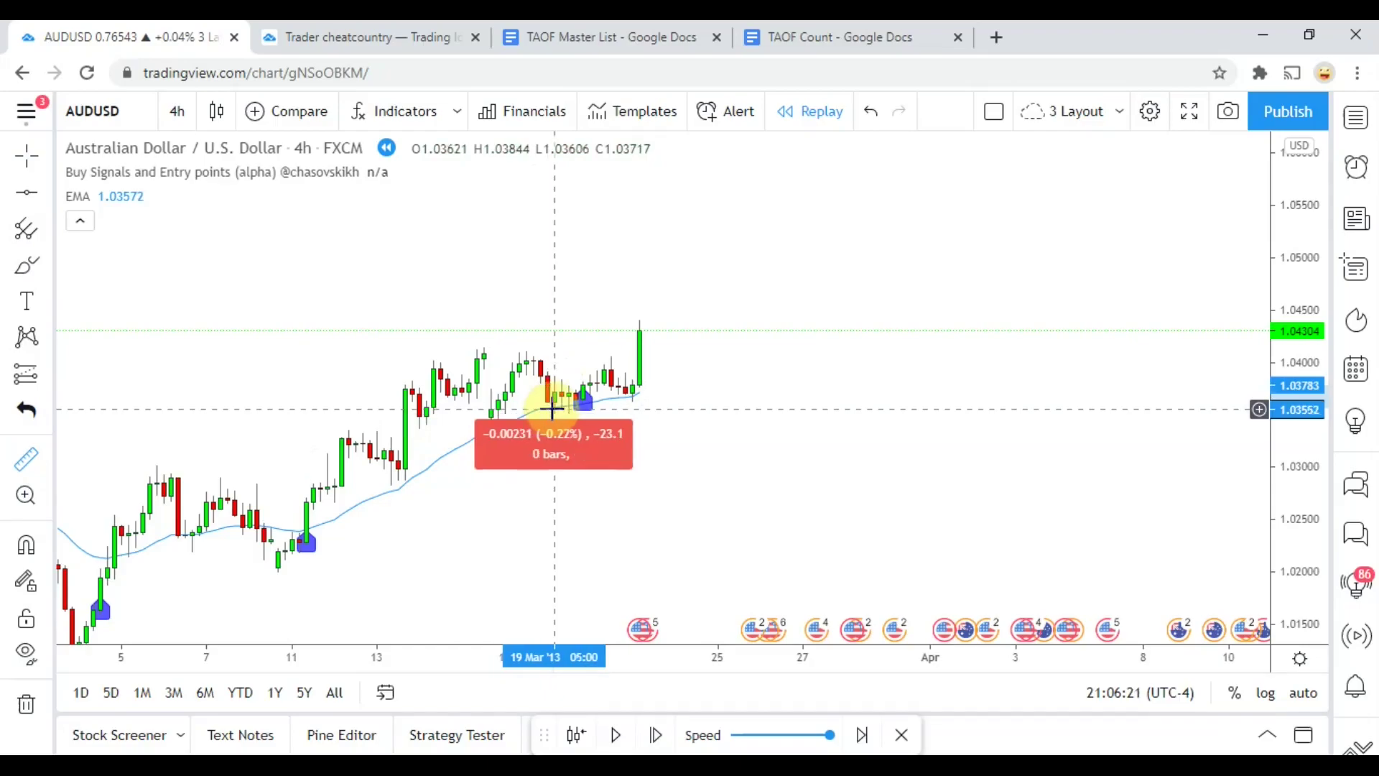
pyautogui.click(583, 295)
pyautogui.click(26, 194)
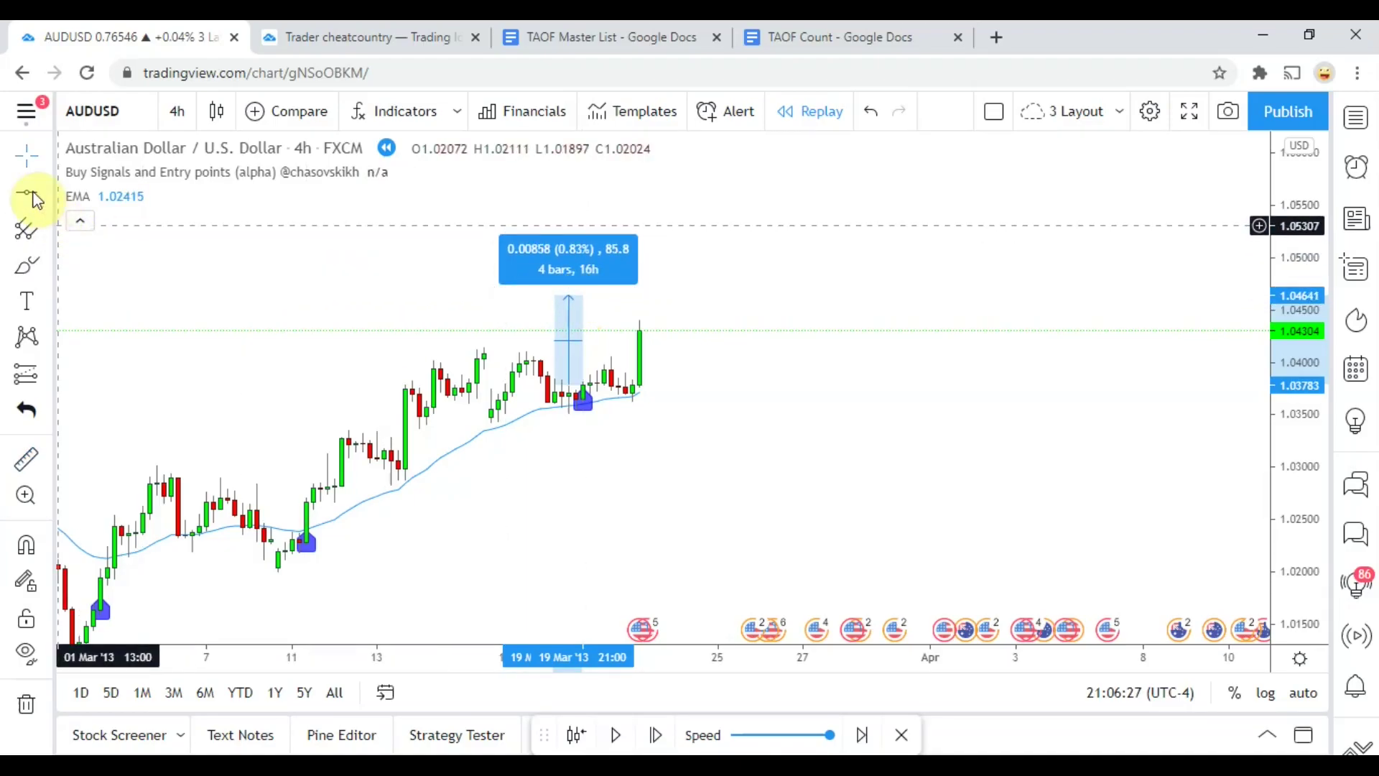
pyautogui.click(490, 295)
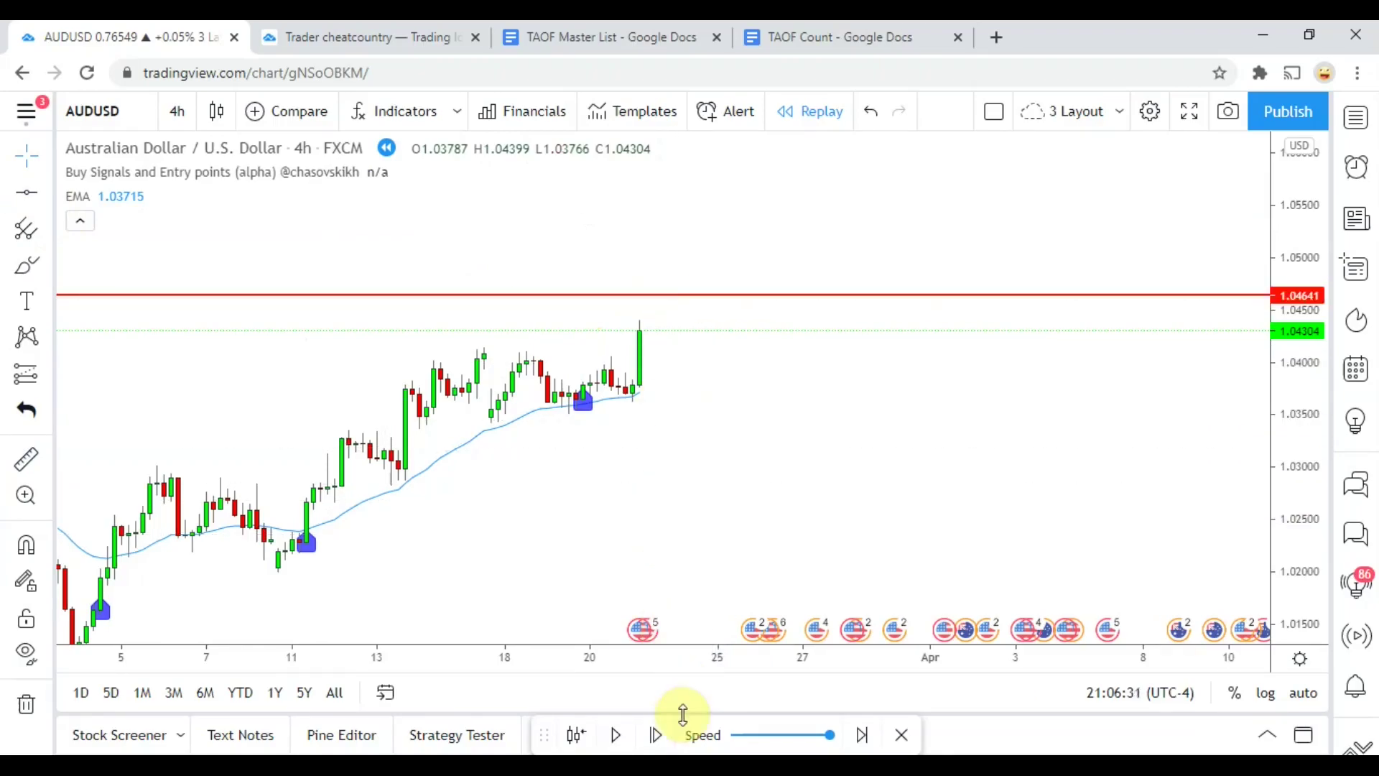
# - Step the replay forward fifteen candles into early April 2013, panning to review the March bars
pyautogui.click(656, 735)
pyautogui.click(656, 735)
pyautogui.click(656, 735)
pyautogui.click(655, 734)
pyautogui.click(656, 734)
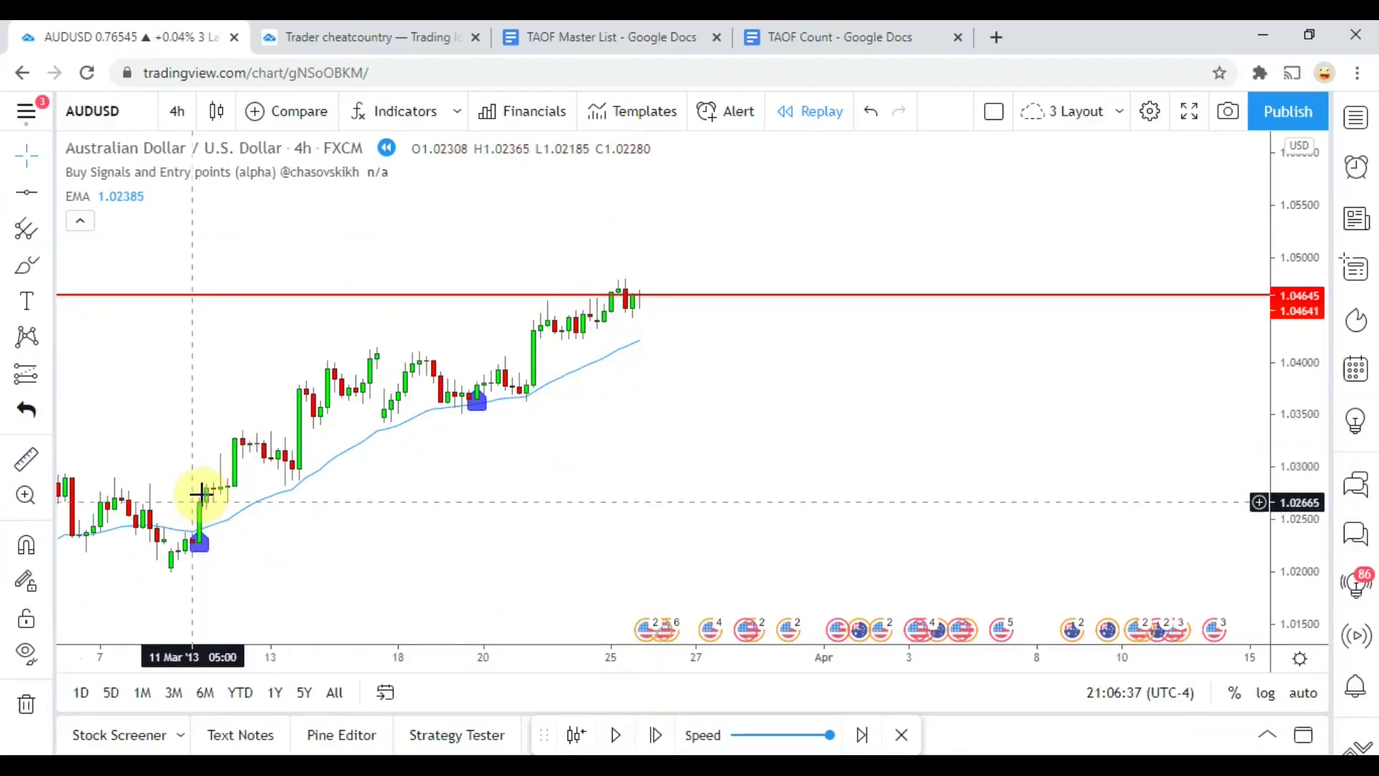
pyautogui.moveTo(464, 489); pyautogui.dragTo(969, 405)
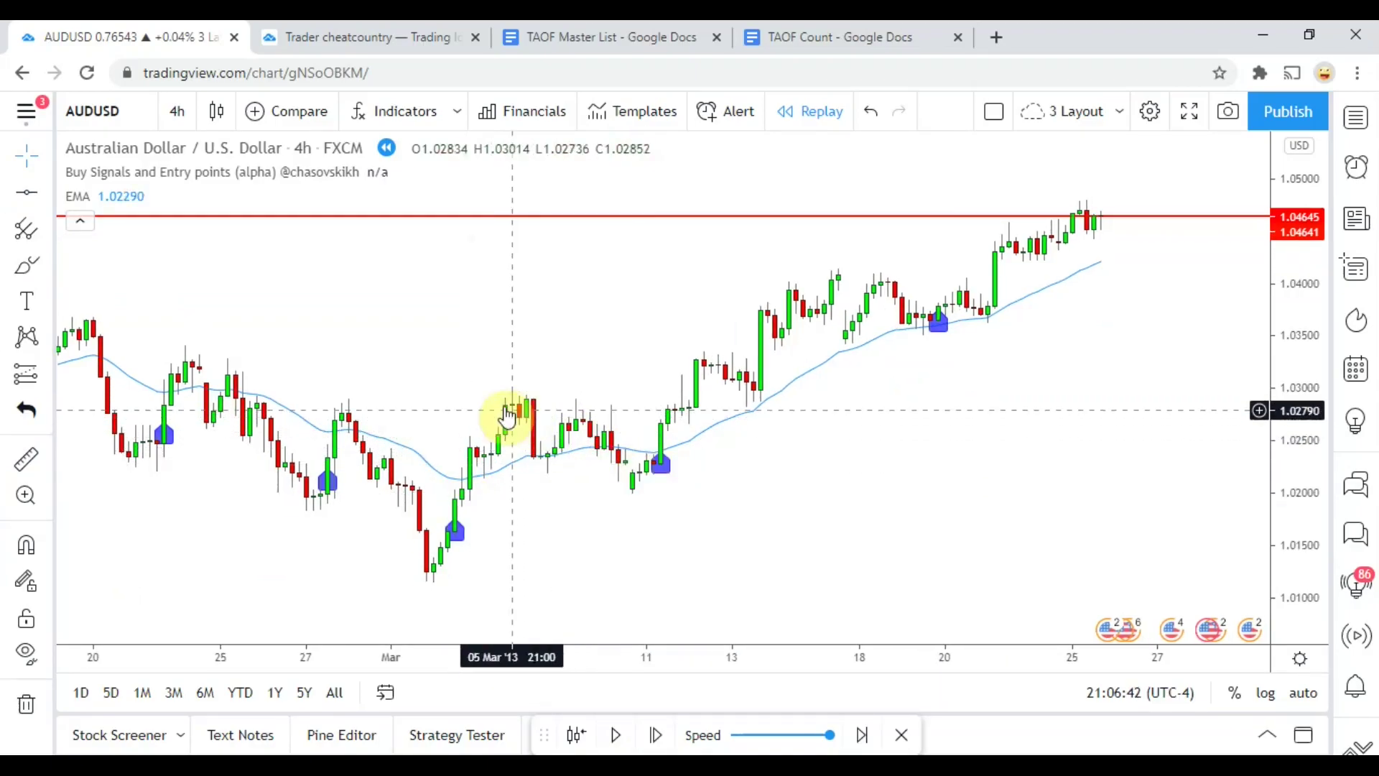
pyautogui.moveTo(826, 480); pyautogui.dragTo(539, 520)
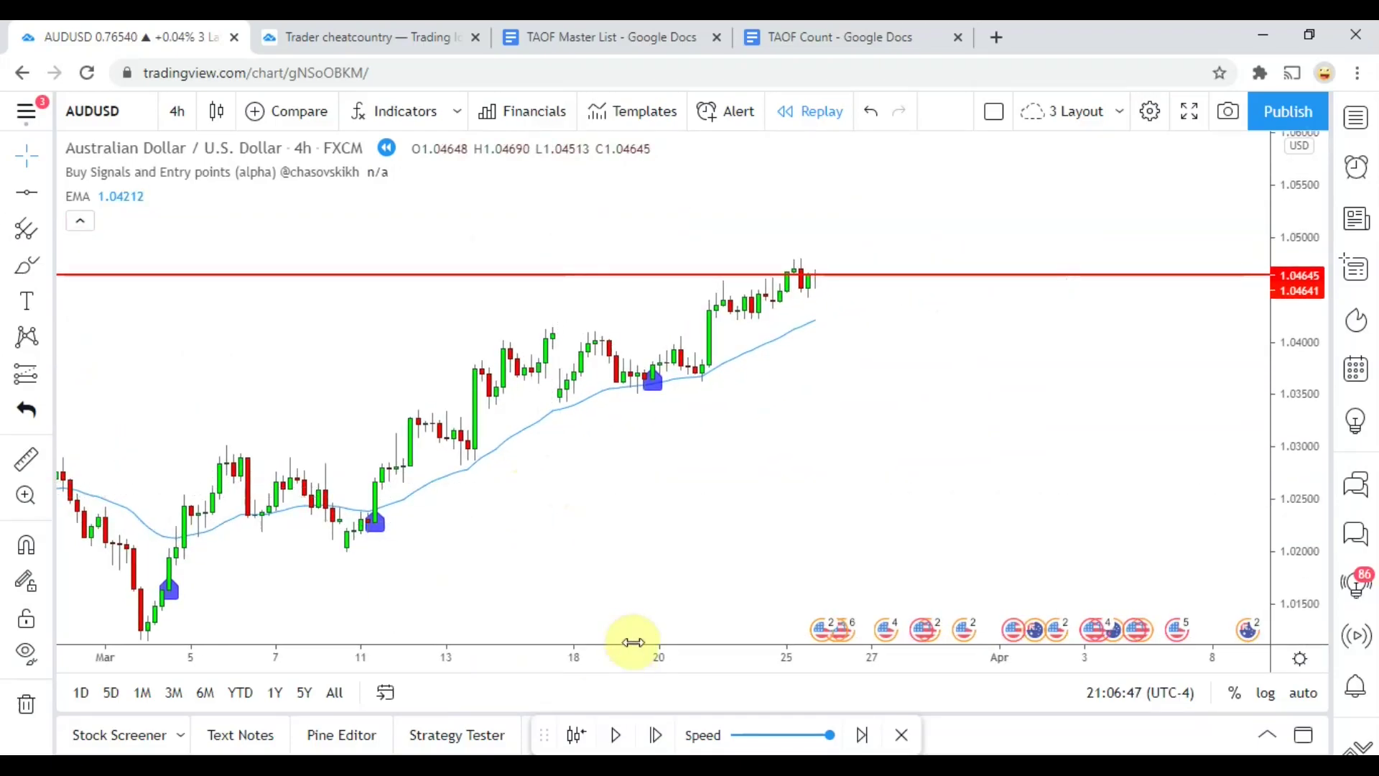
pyautogui.click(656, 736)
pyautogui.click(656, 736)
pyautogui.click(656, 737)
pyautogui.click(657, 736)
pyautogui.click(656, 736)
pyautogui.click(657, 737)
pyautogui.click(657, 736)
pyautogui.click(656, 736)
pyautogui.click(656, 736)
pyautogui.click(656, 736)
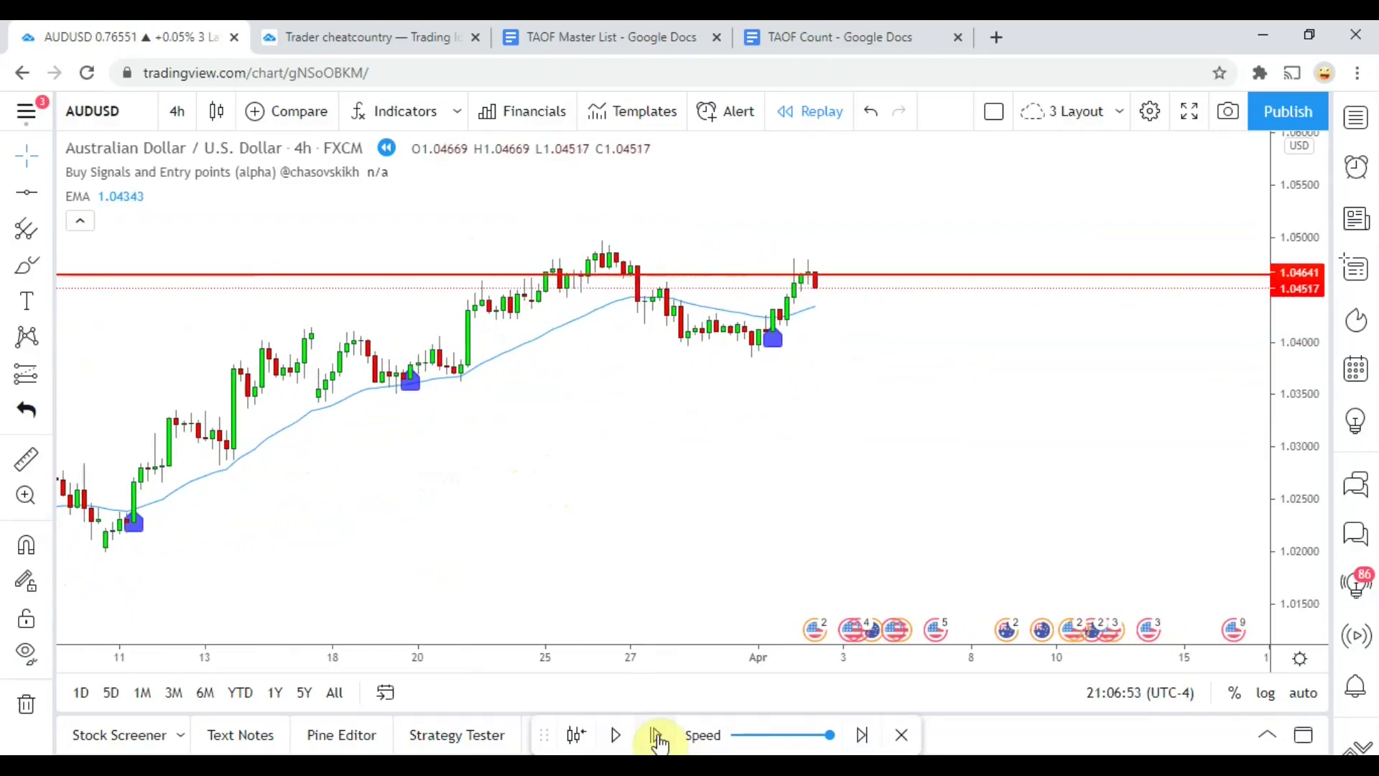
# - Delete the red horizontal line at 1.04641 and scroll the chart right
pyautogui.click(668, 317)
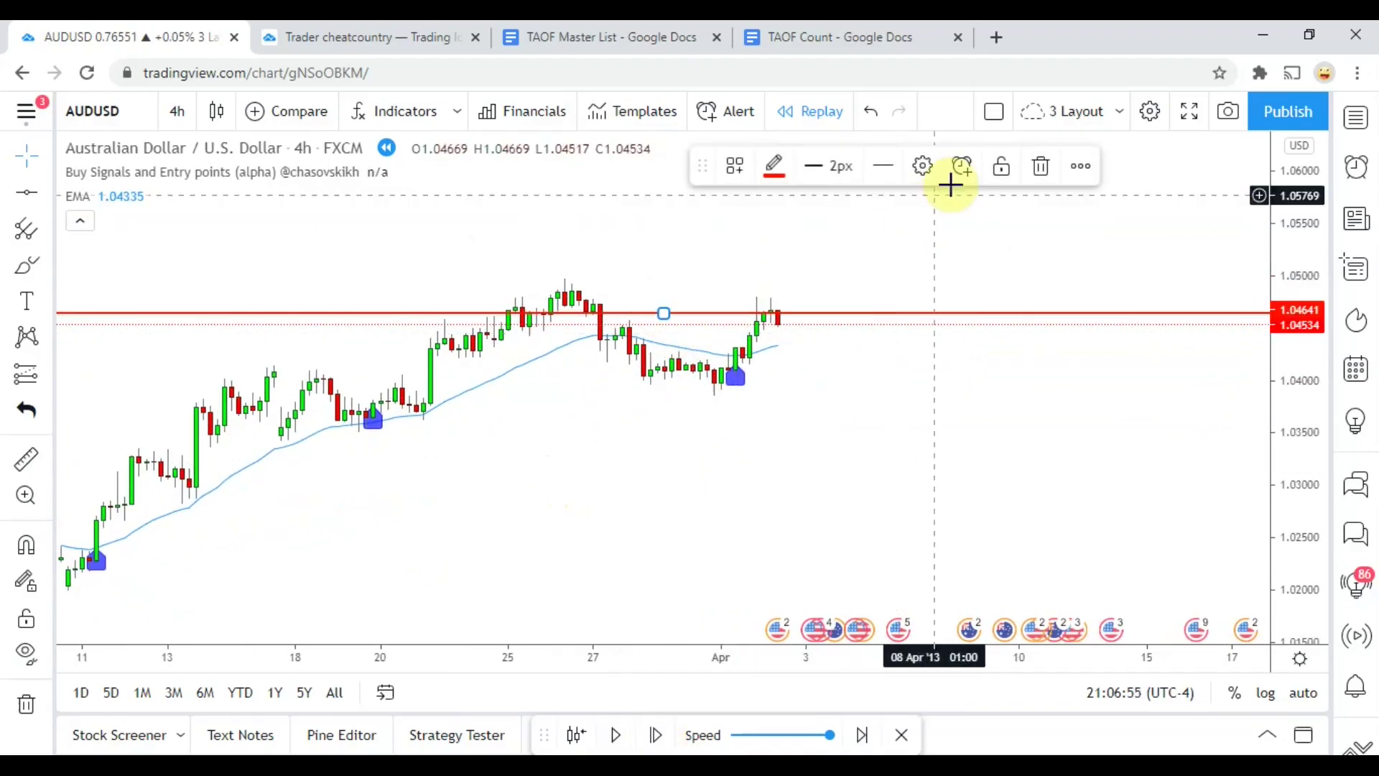
pyautogui.click(1039, 164)
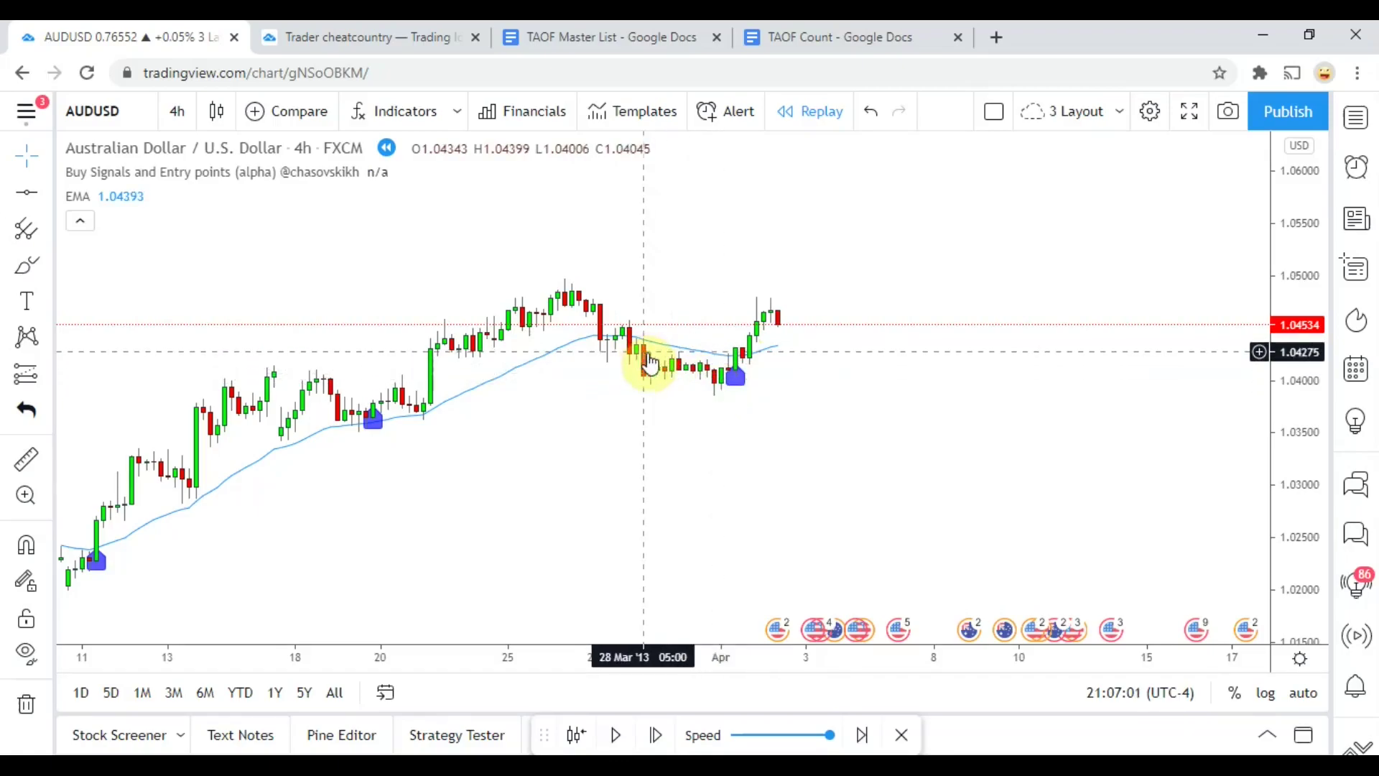
pyautogui.hscroll(2, 647, 402)
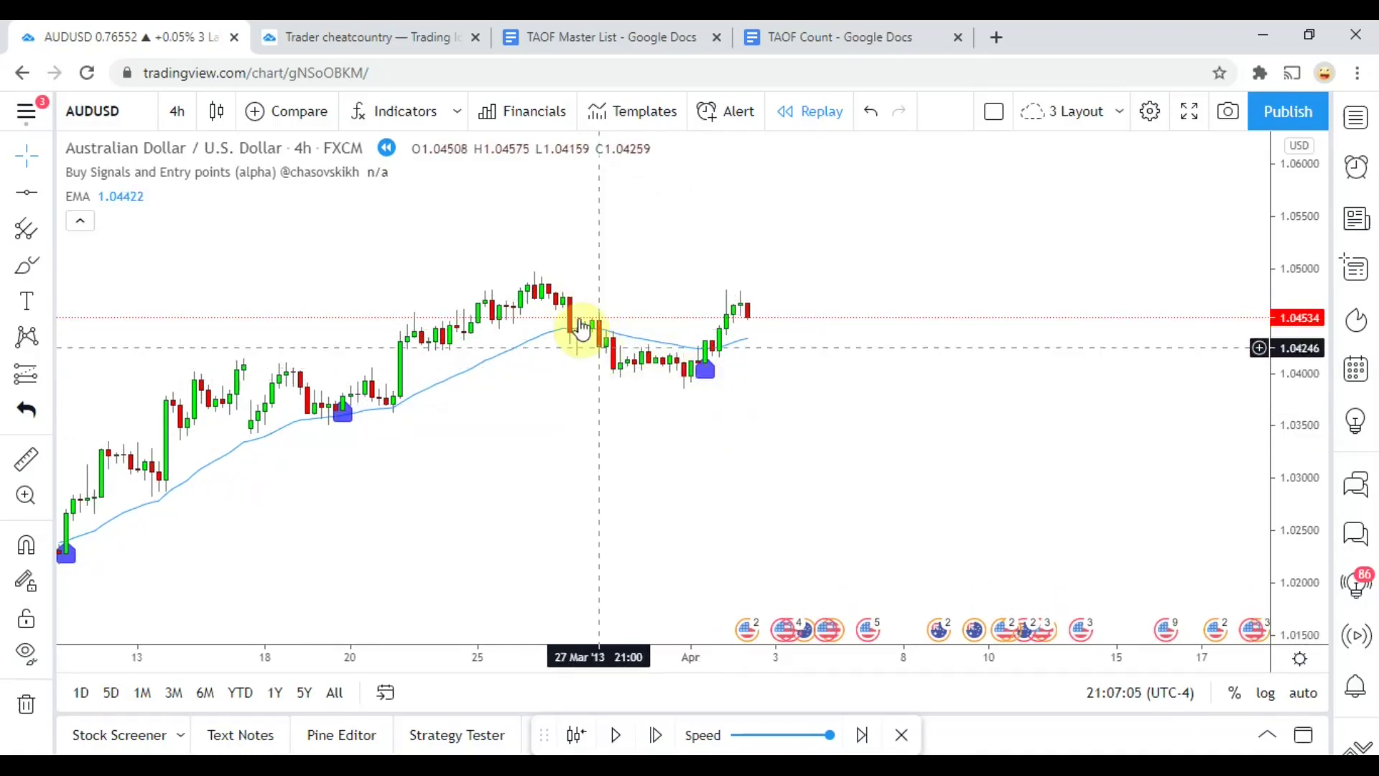
pyautogui.hscroll(3, 732, 420)
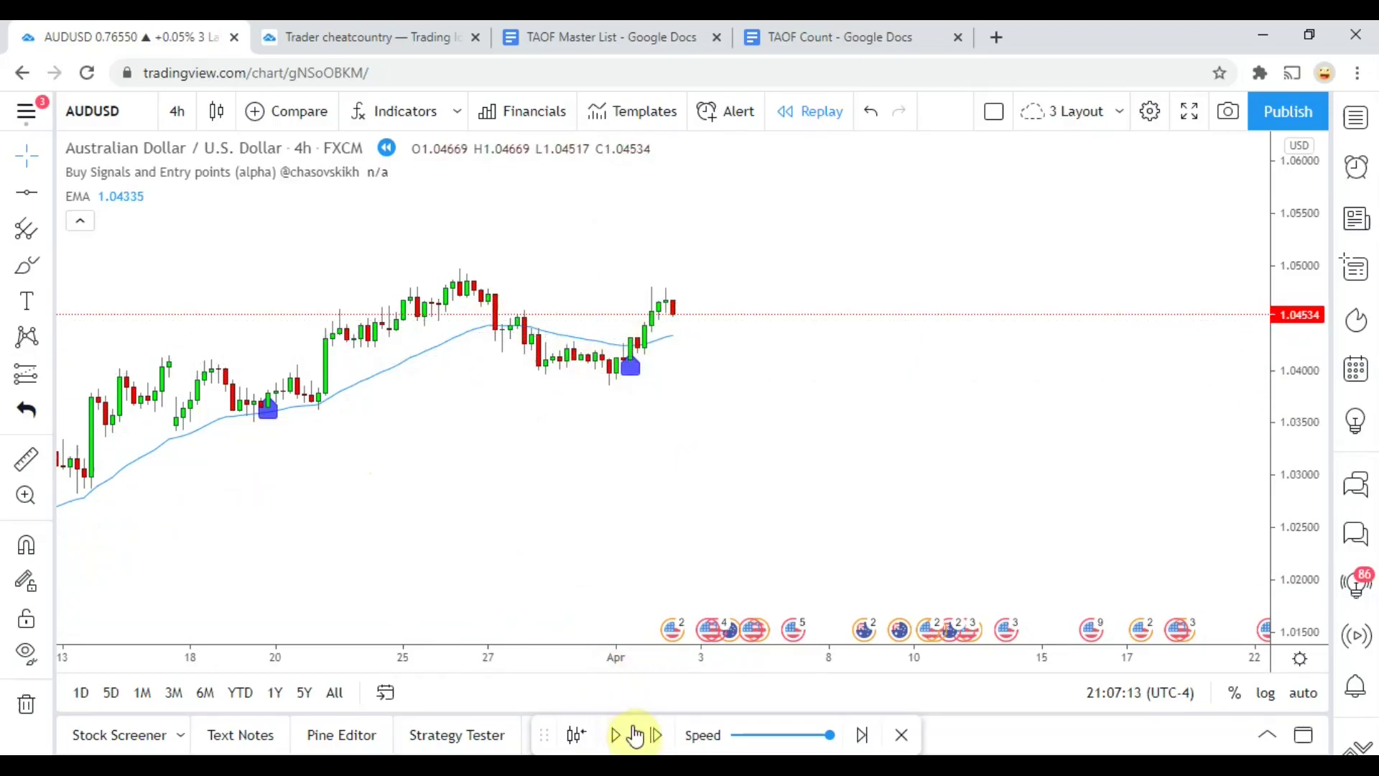
# - Step the replay forward fifteen bars and compress the price scale to show a wider range
pyautogui.click(656, 735)
pyautogui.click(656, 735)
pyautogui.click(656, 735)
pyautogui.click(656, 735)
pyautogui.click(656, 736)
pyautogui.click(655, 735)
pyautogui.click(655, 736)
pyautogui.click(656, 736)
pyautogui.click(656, 735)
pyautogui.click(656, 735)
pyautogui.click(656, 736)
pyautogui.click(655, 736)
pyautogui.click(656, 735)
pyautogui.click(656, 735)
pyautogui.click(655, 735)
pyautogui.moveTo(1278, 391); pyautogui.dragTo(886, 643)
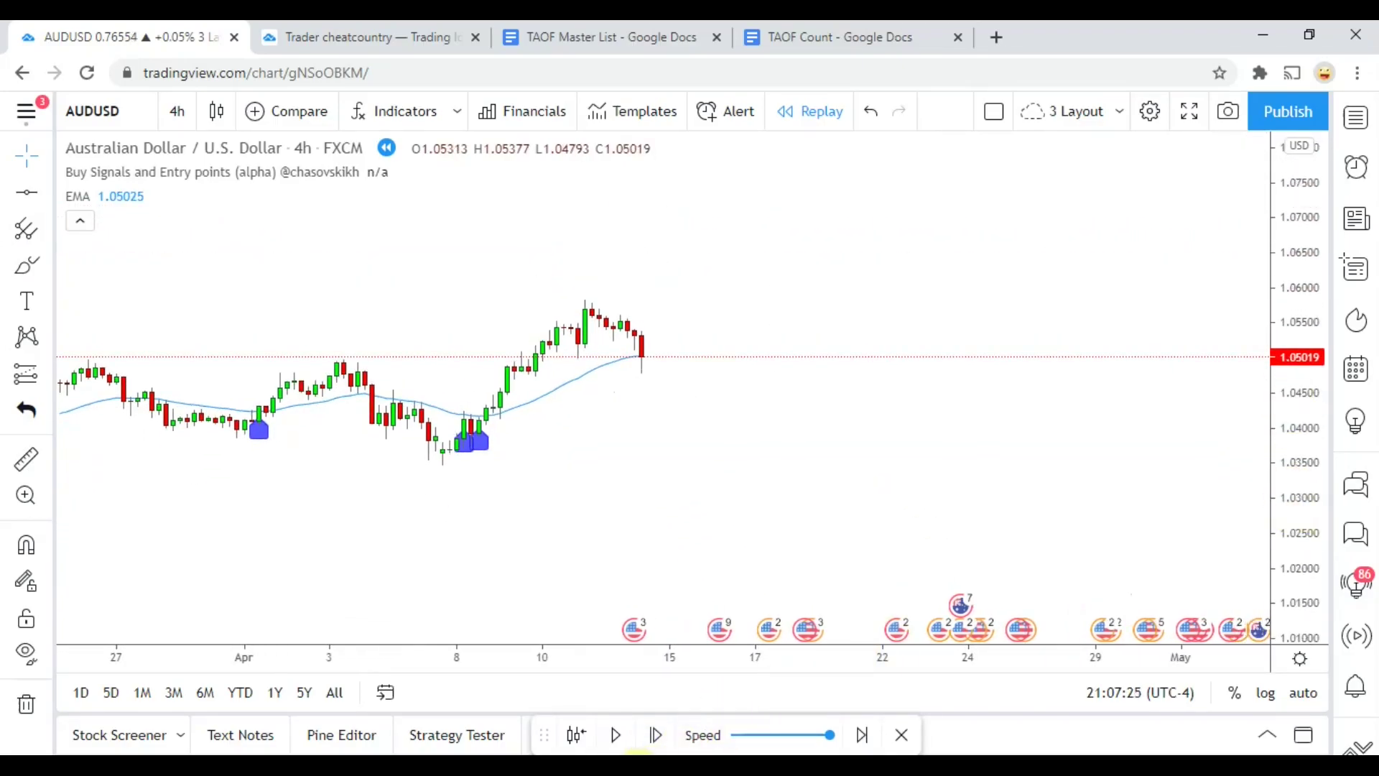
# - Advance fourteen more bars to reach the 7 August 2013 buy signal
pyautogui.click(660, 735)
pyautogui.click(659, 735)
pyautogui.click(660, 734)
pyautogui.click(660, 735)
pyautogui.click(660, 735)
pyautogui.click(660, 735)
pyautogui.click(660, 735)
pyautogui.click(659, 735)
pyautogui.click(660, 734)
pyautogui.click(659, 735)
pyautogui.click(660, 735)
pyautogui.click(660, 734)
pyautogui.click(659, 734)
pyautogui.click(659, 734)
pyautogui.click(659, 735)
pyautogui.click(660, 735)
pyautogui.click(660, 734)
pyautogui.click(659, 735)
pyautogui.click(660, 735)
pyautogui.click(659, 734)
pyautogui.click(659, 735)
pyautogui.click(659, 734)
pyautogui.click(659, 735)
pyautogui.click(660, 734)
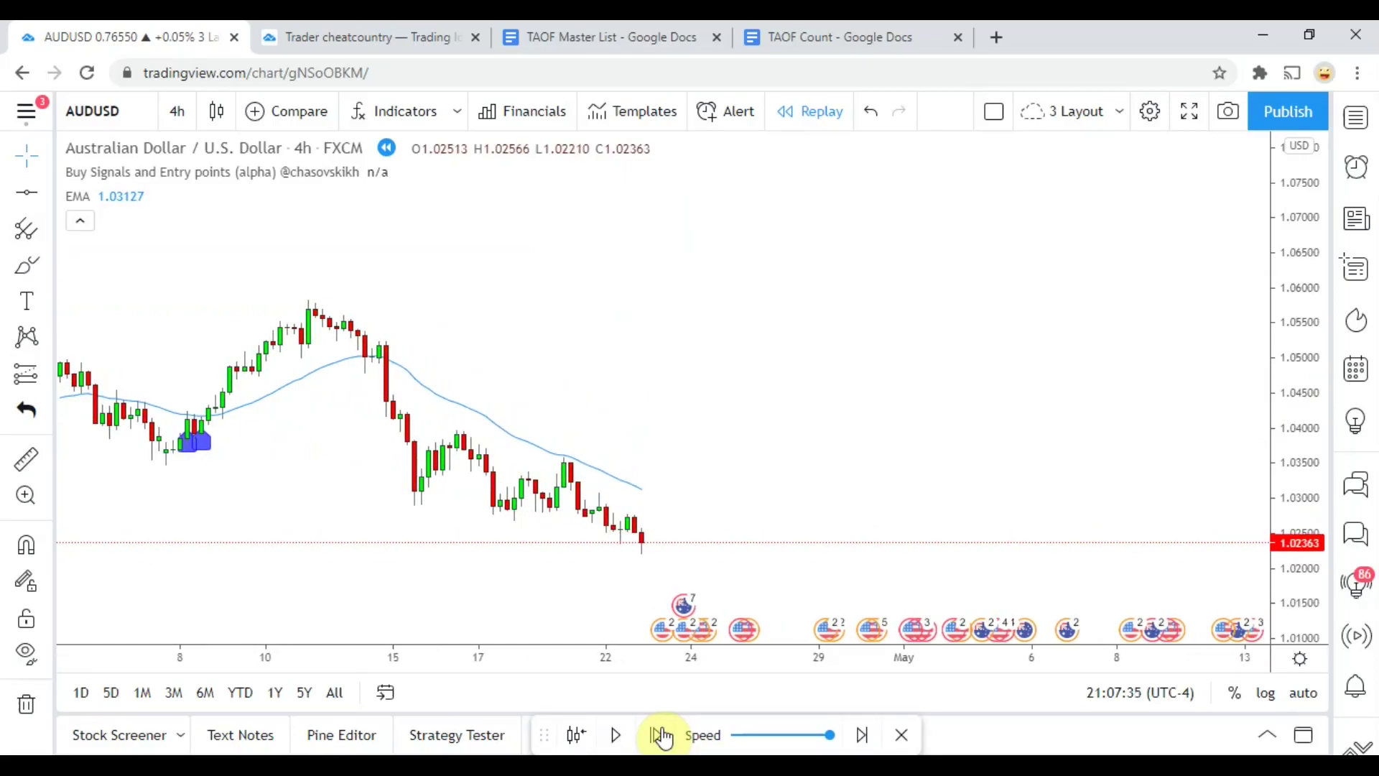
pyautogui.click(659, 735)
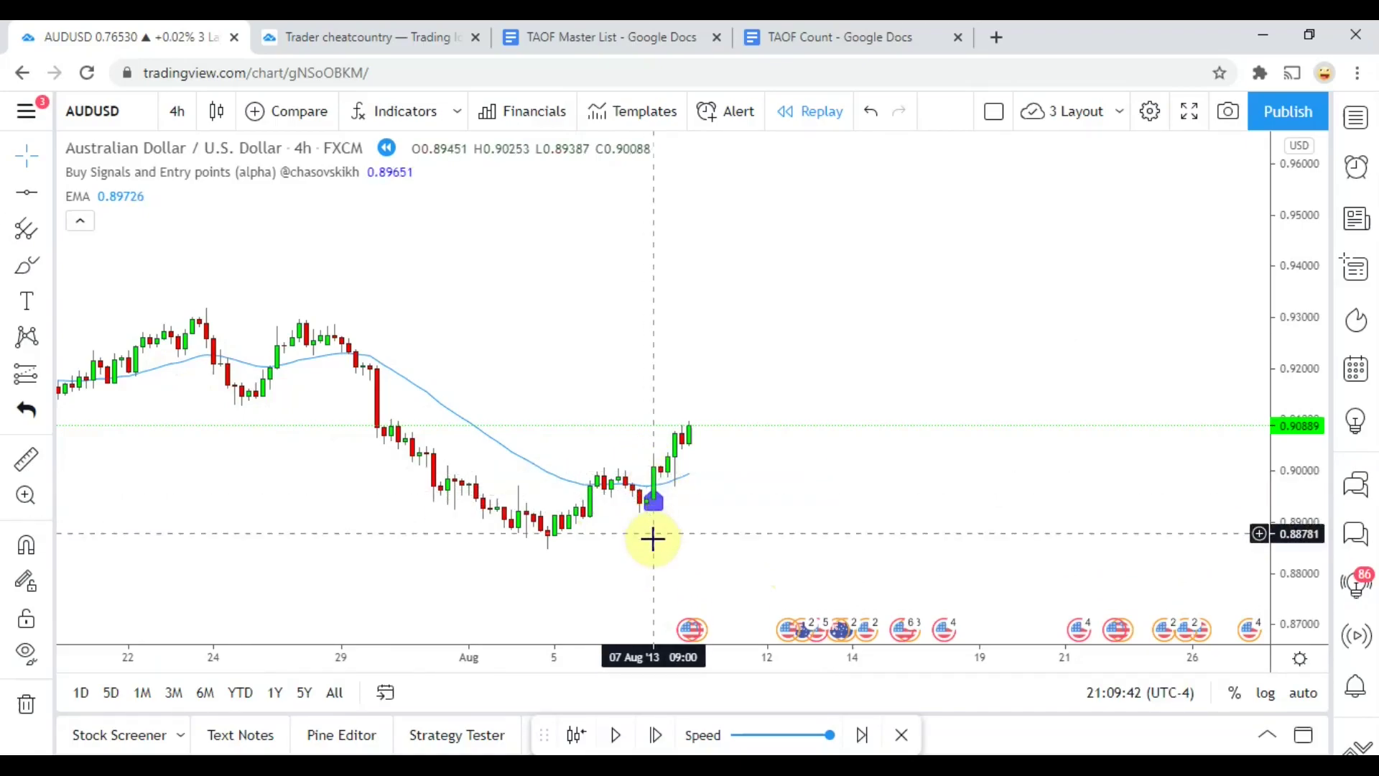
# - Measure the 2.91% (262.2 pip) rise over 11 bars from the 7 Aug 2013 buy signal
pyautogui.moveTo(653, 538); pyautogui.dragTo(650, 517)
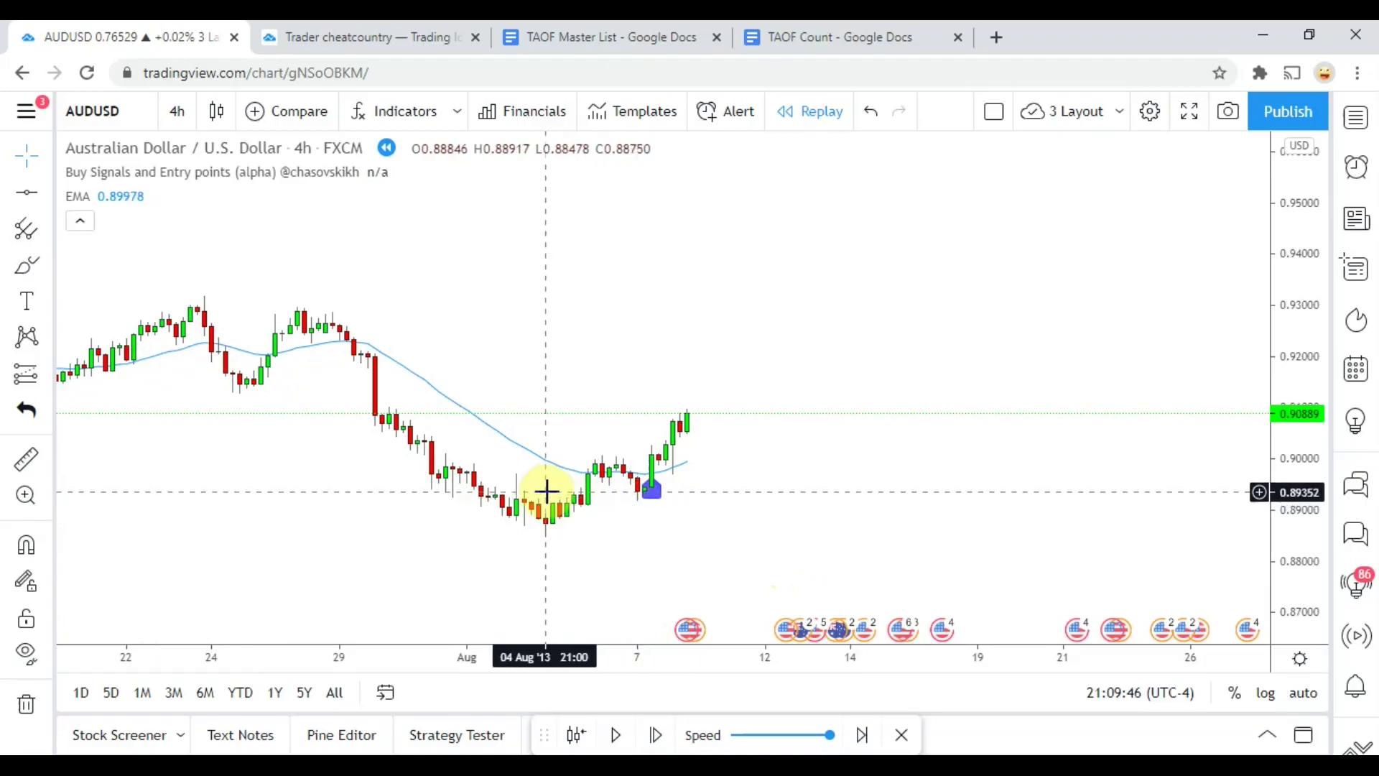
pyautogui.click(645, 495)
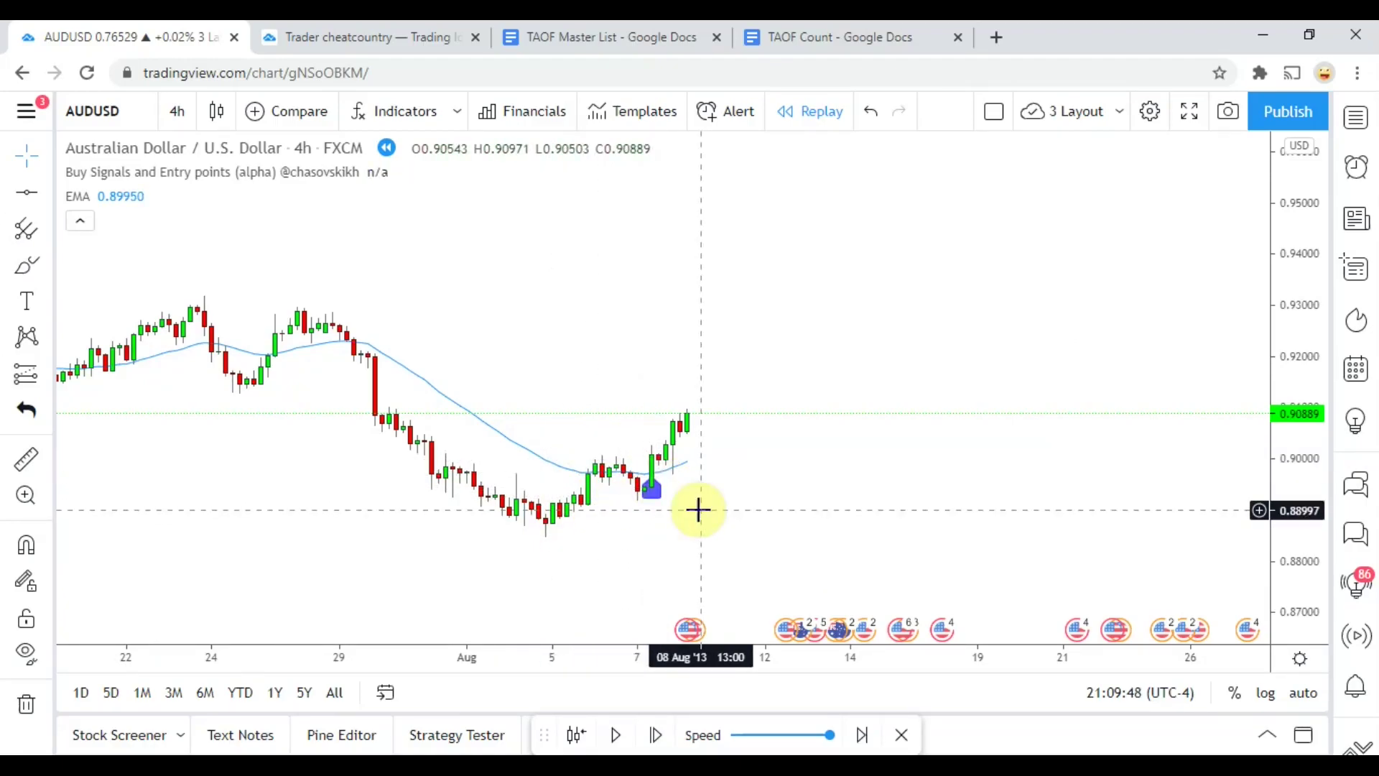
pyautogui.click(26, 458)
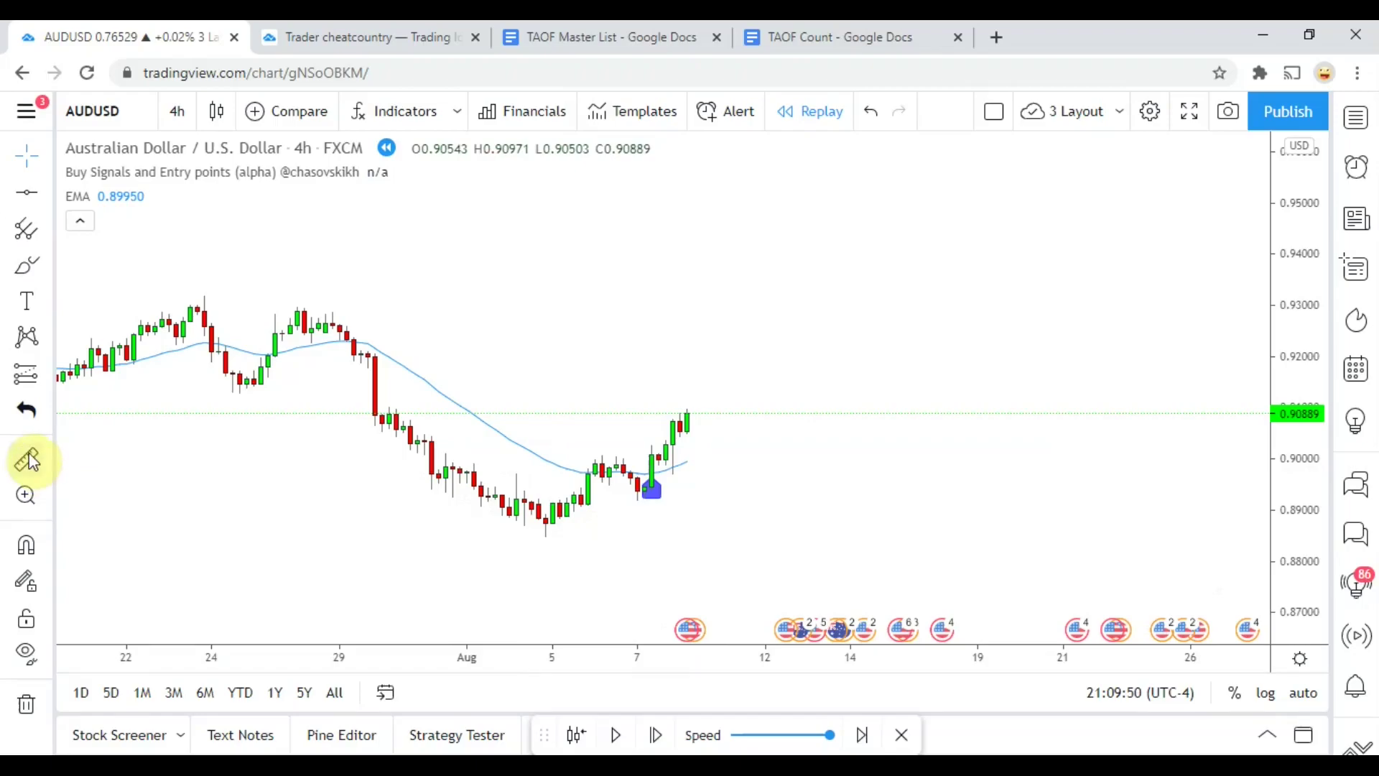
pyautogui.click(624, 454)
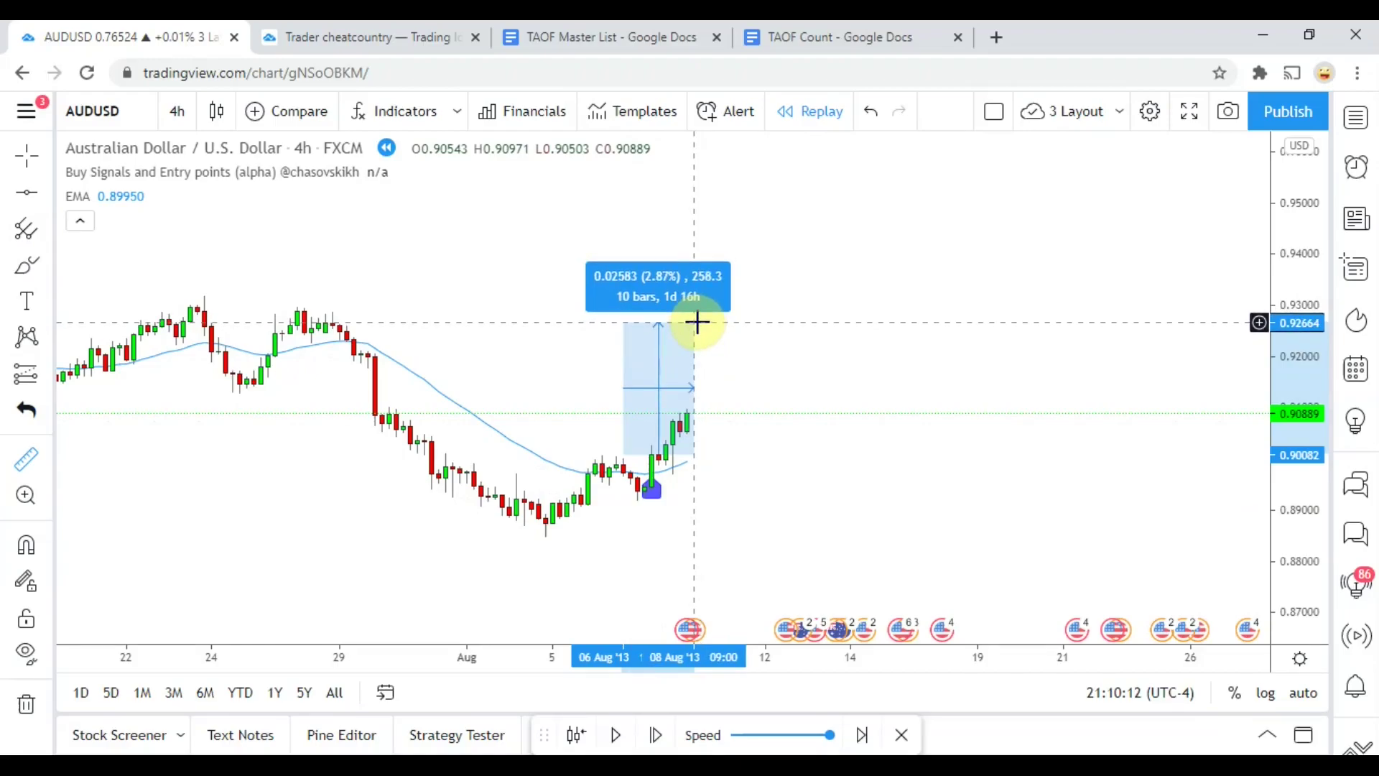
pyautogui.click(700, 321)
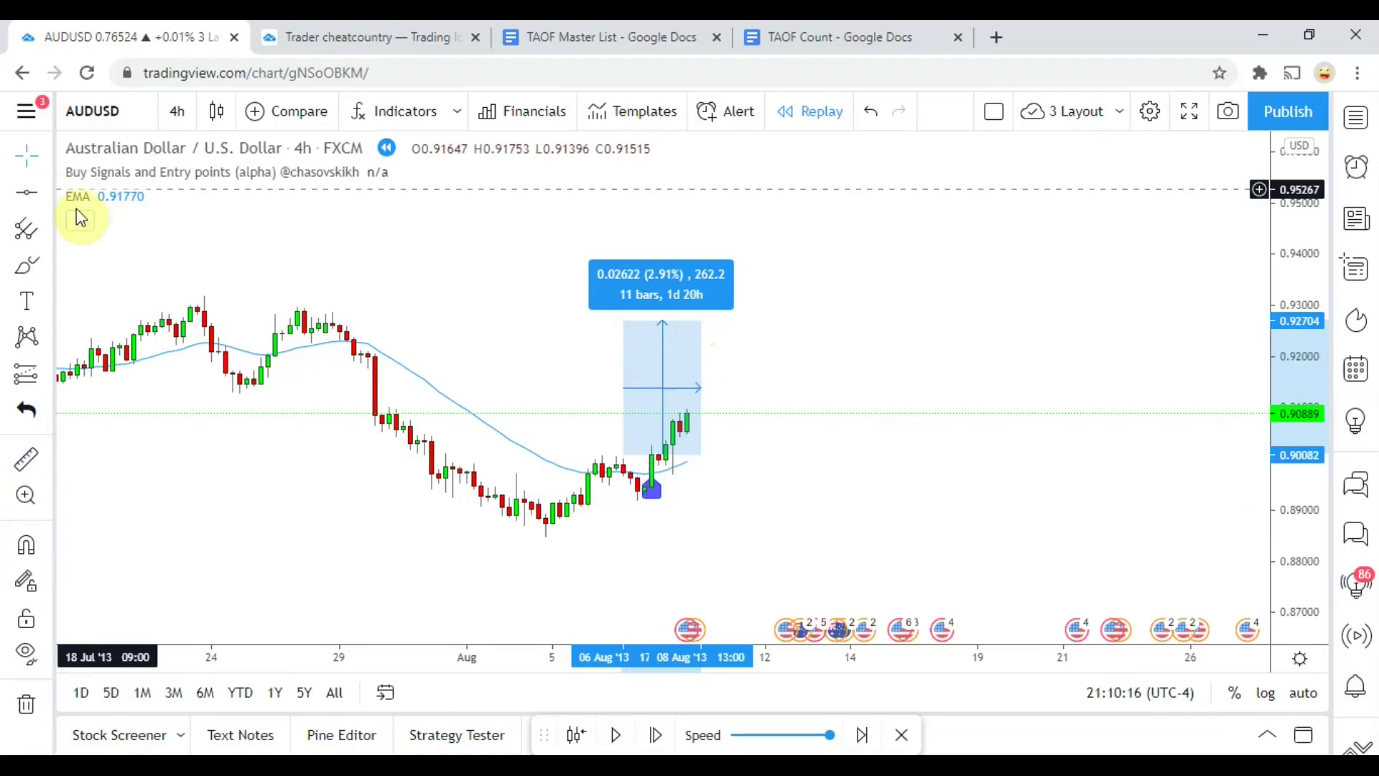
# - Clear the measurement, keeping the 0.92664 target line, and step the replay forward fifteen bars
pyautogui.click(840, 456)
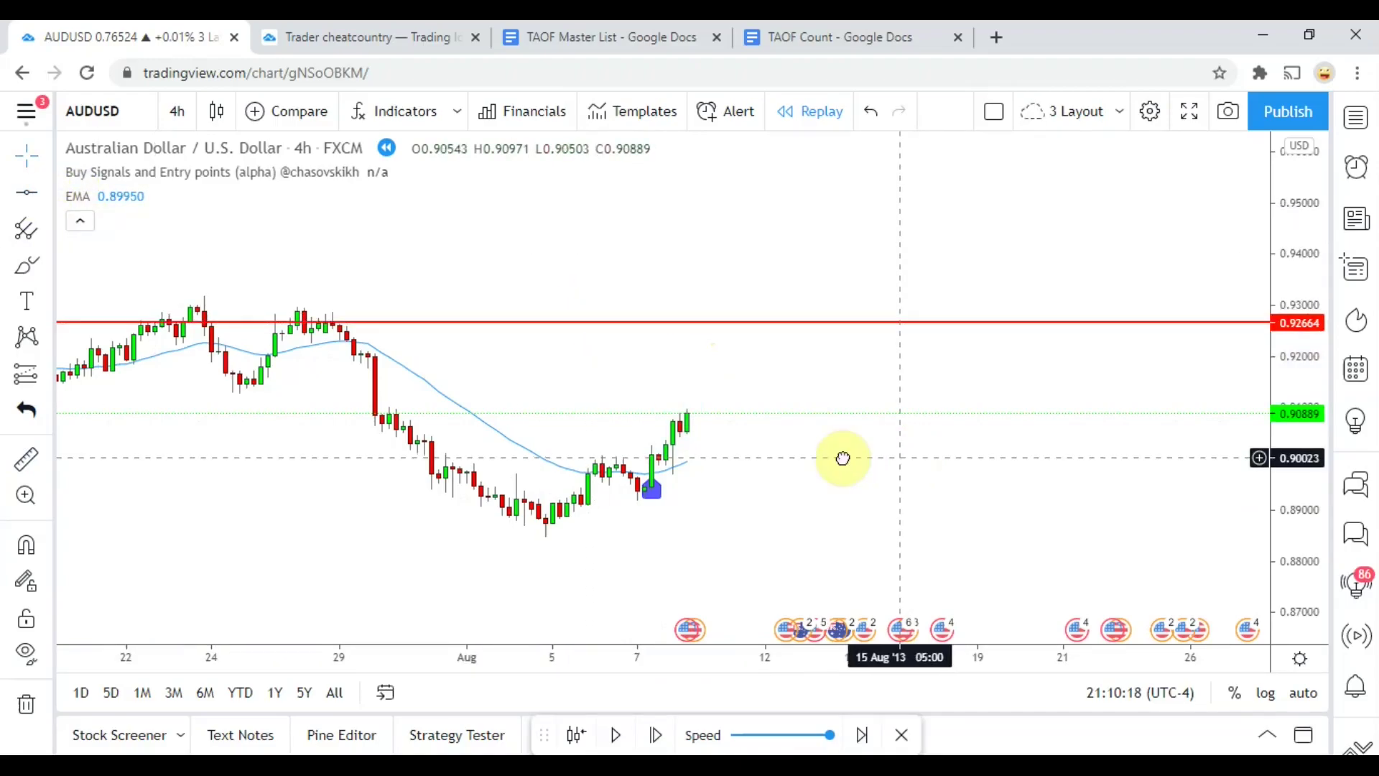
pyautogui.click(655, 735)
pyautogui.click(655, 735)
pyautogui.click(656, 734)
pyautogui.click(656, 735)
pyautogui.click(655, 735)
pyautogui.click(656, 734)
pyautogui.click(656, 735)
pyautogui.click(656, 735)
pyautogui.click(656, 735)
pyautogui.click(656, 735)
pyautogui.click(656, 735)
pyautogui.click(656, 735)
pyautogui.click(656, 735)
pyautogui.click(656, 735)
pyautogui.click(656, 734)
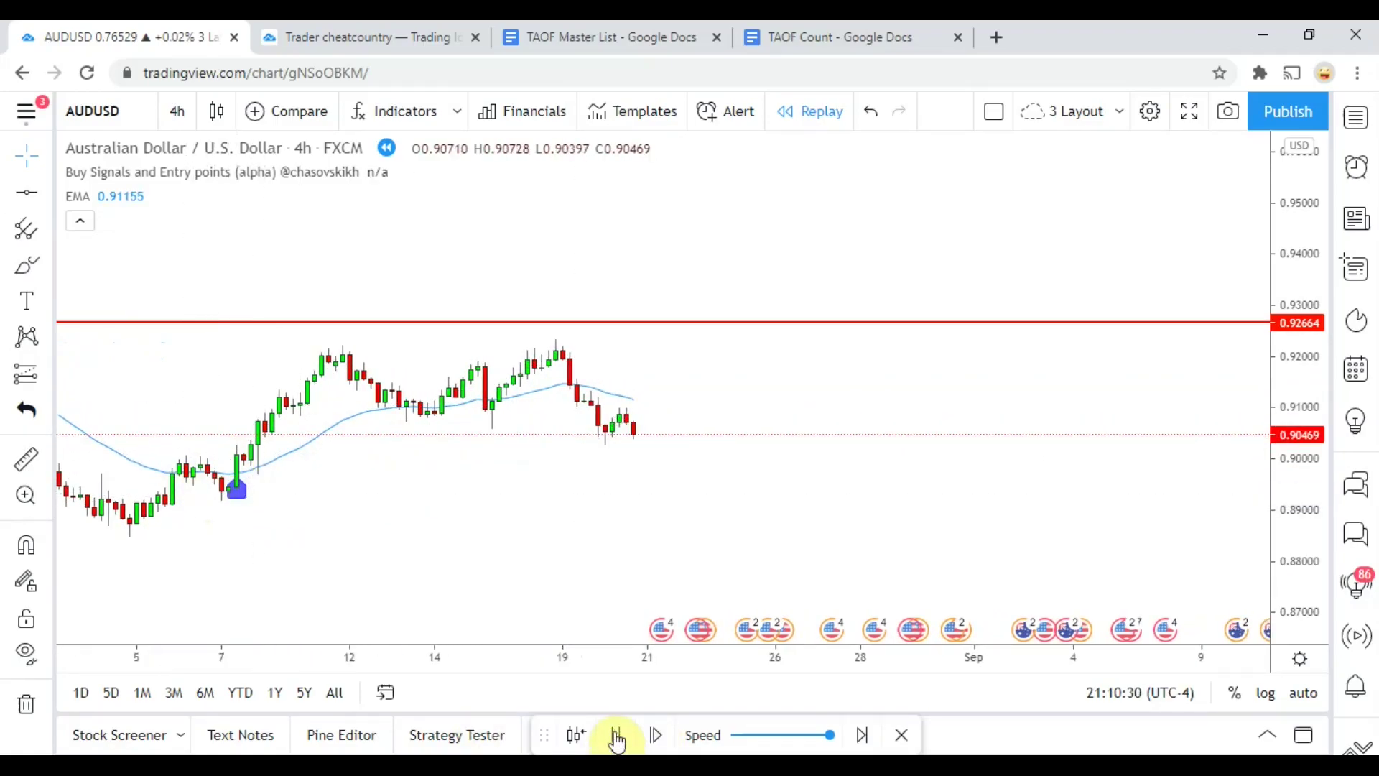
# - Let the replay play briefly and pause it, reaching 28 Aug
pyautogui.click(616, 734)
pyautogui.click(616, 735)
pyautogui.scroll(3, 431, 518)
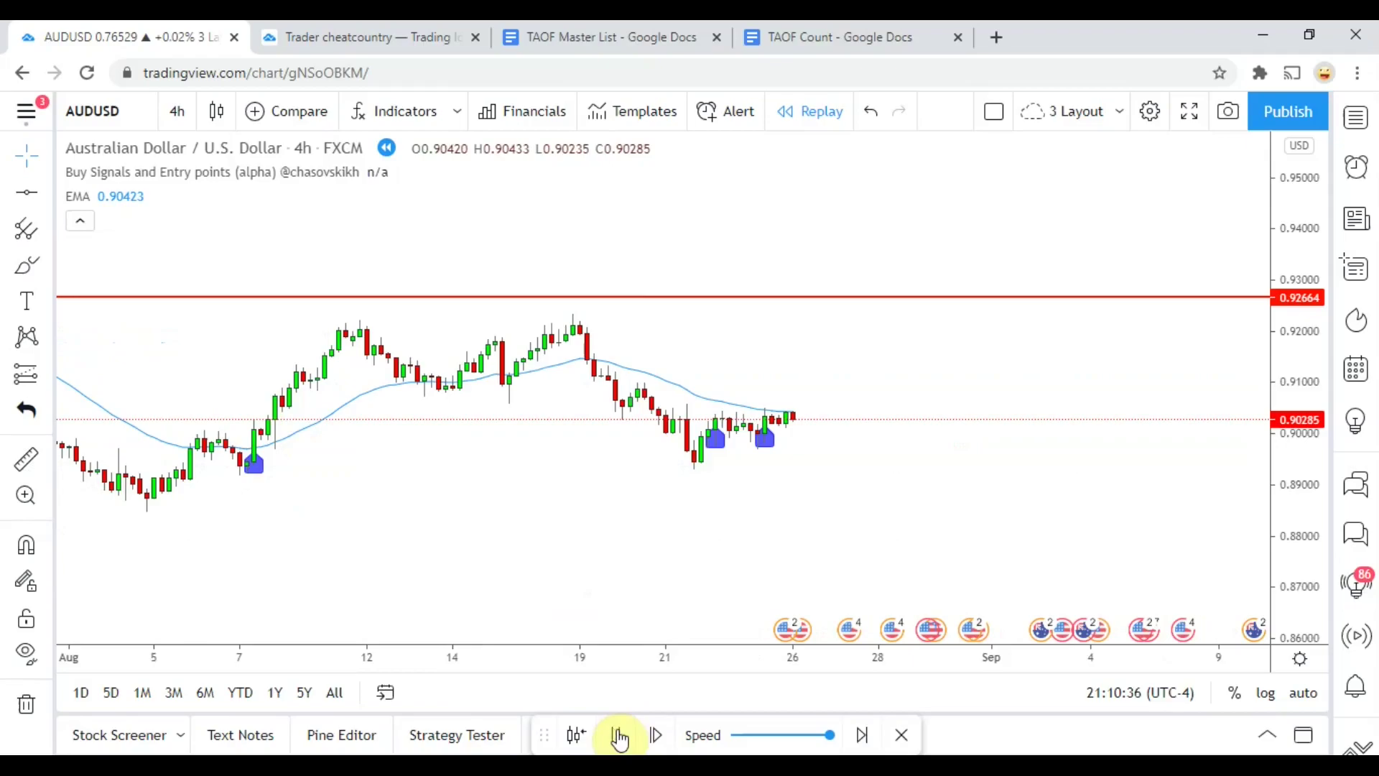
pyautogui.click(618, 735)
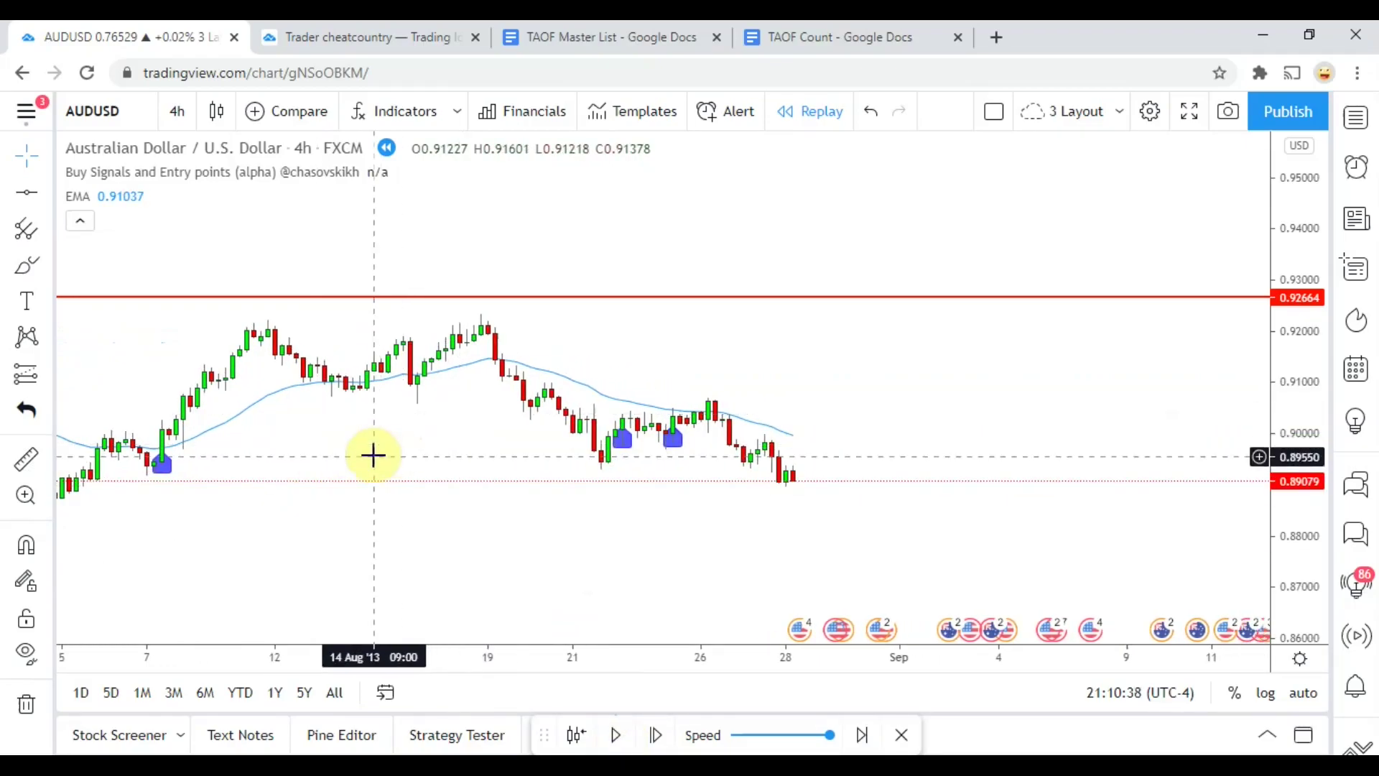
pyautogui.scroll(1, 163, 524)
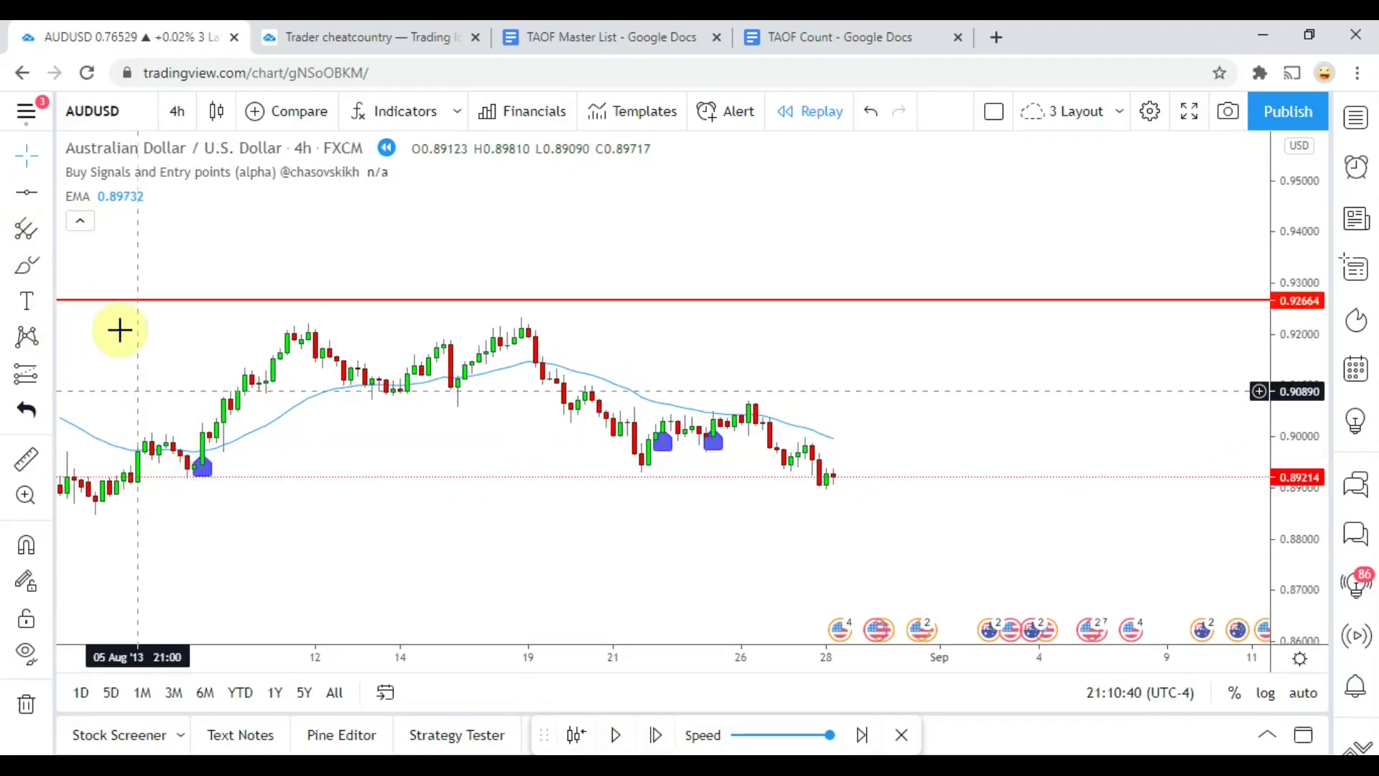
# - Draw a vertical line on the 07 Aug '13 buy-signal bar
pyautogui.click(48, 196)
pyautogui.click(122, 407)
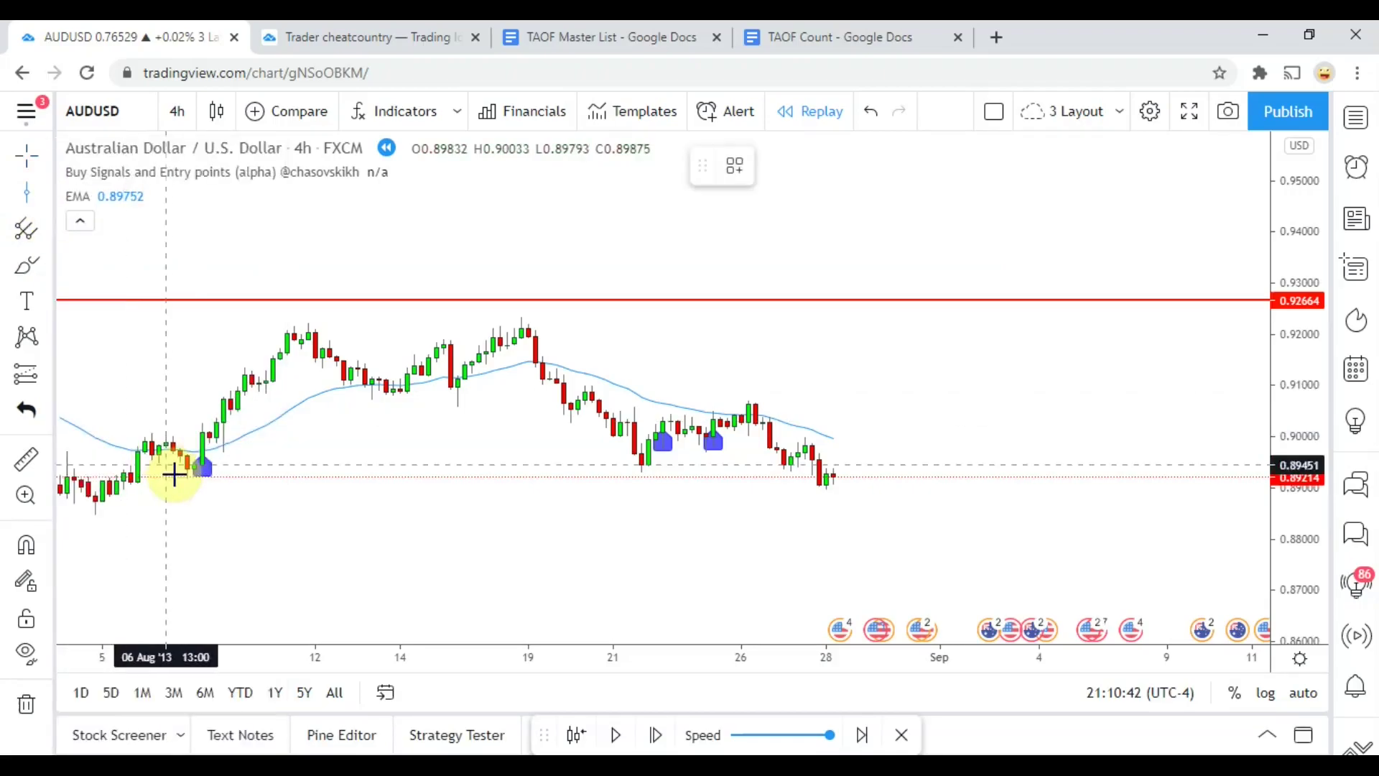
pyautogui.click(200, 509)
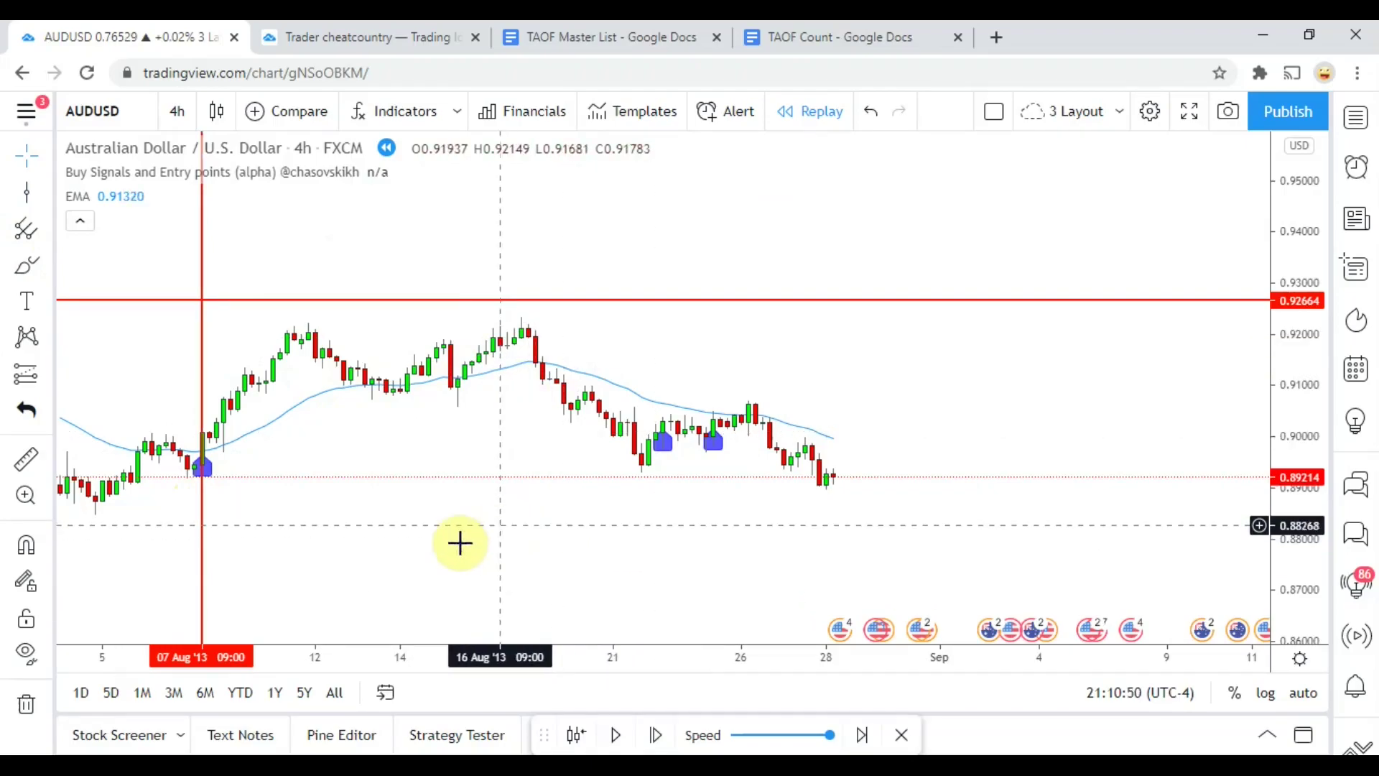
# - Pan back to the February–May 2013 history and stretch the chart vertically for taller candles
pyautogui.moveTo(459, 542); pyautogui.dragTo(1083, 498)
pyautogui.moveTo(391, 491); pyautogui.dragTo(982, 532)
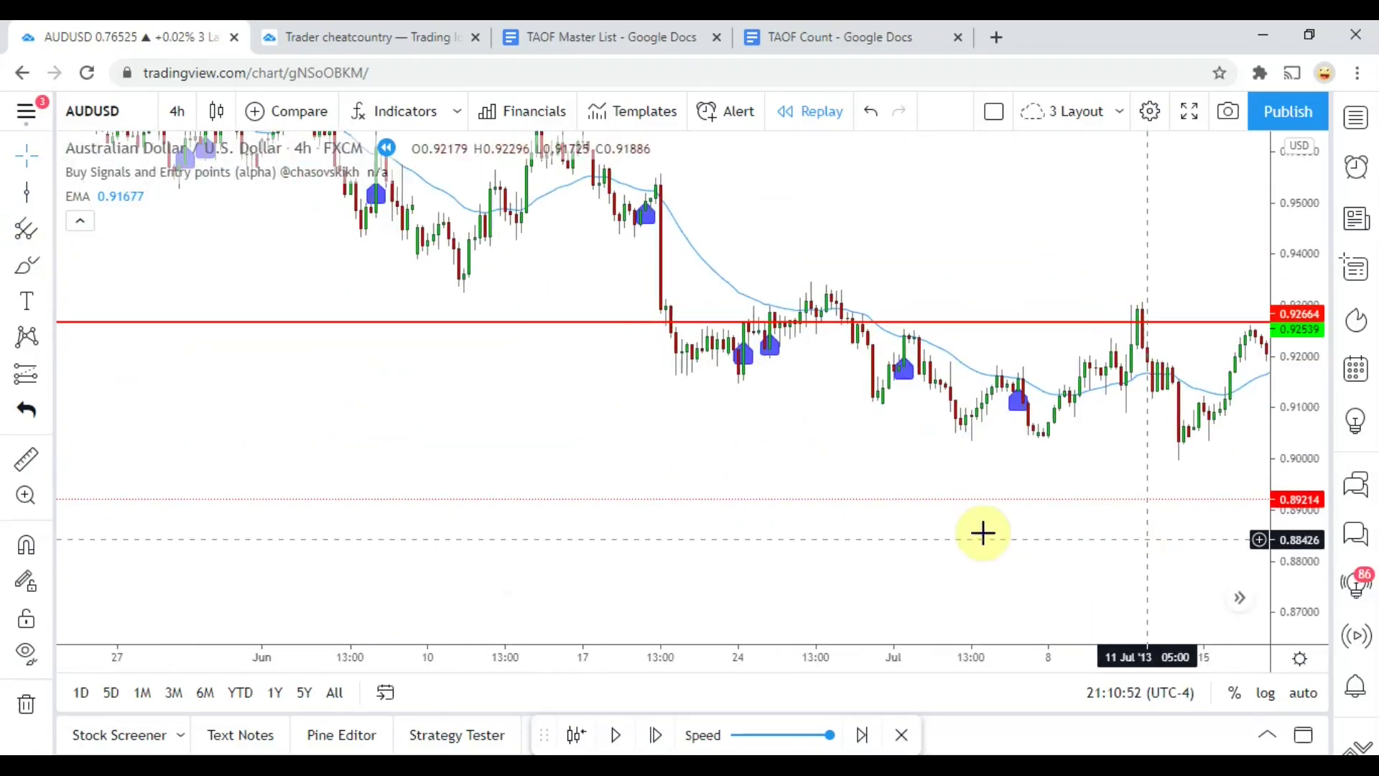
pyautogui.moveTo(779, 468); pyautogui.dragTo(1089, 581)
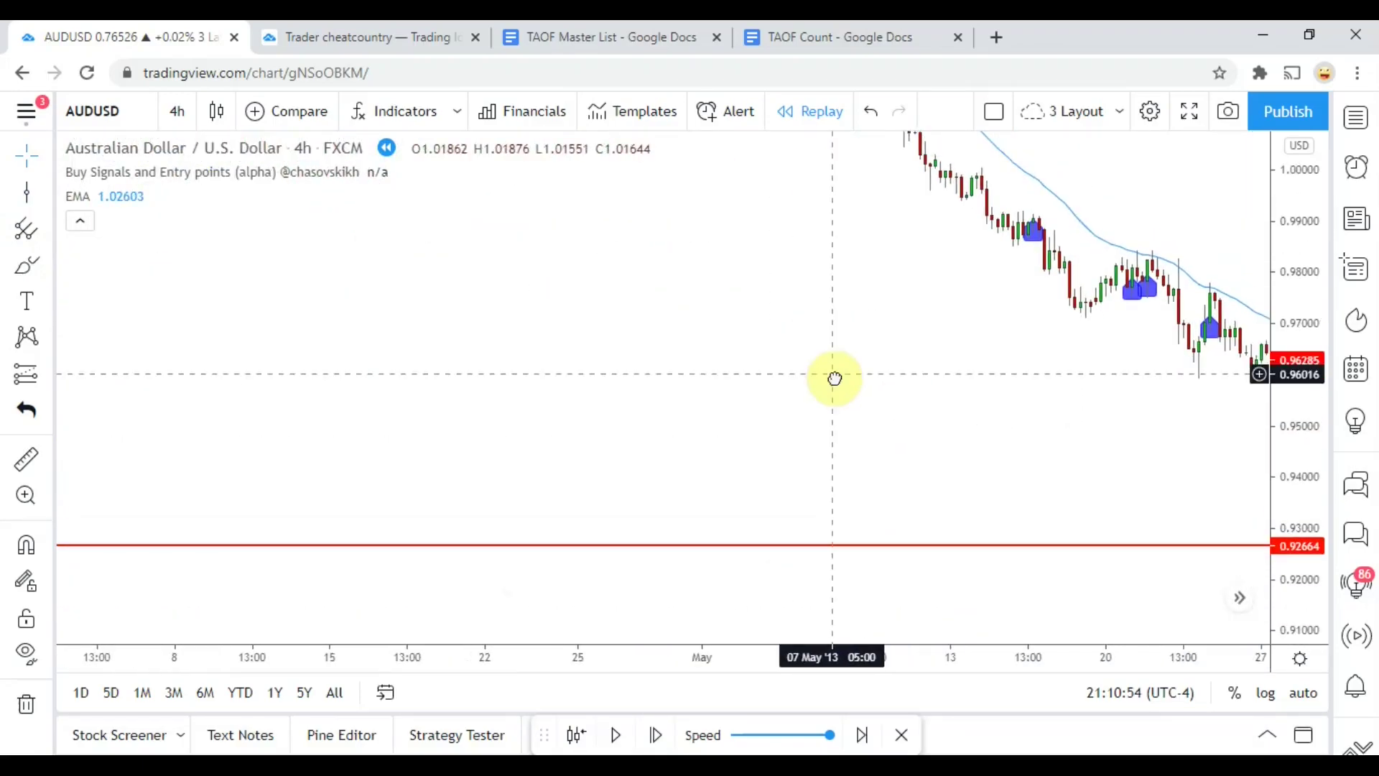
pyautogui.scroll(-3, 1302, 209)
pyautogui.scroll(-5, 678, 311)
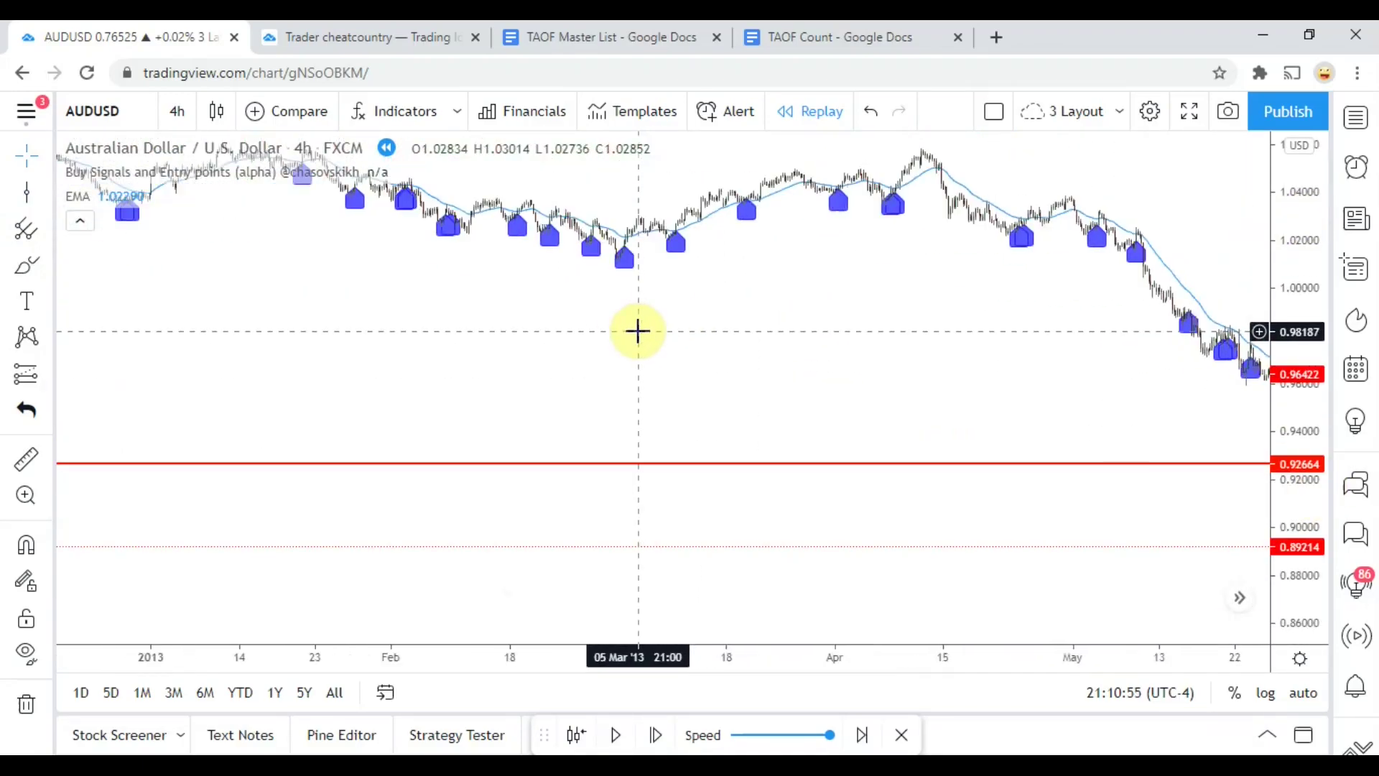
pyautogui.scroll(5, 605, 355)
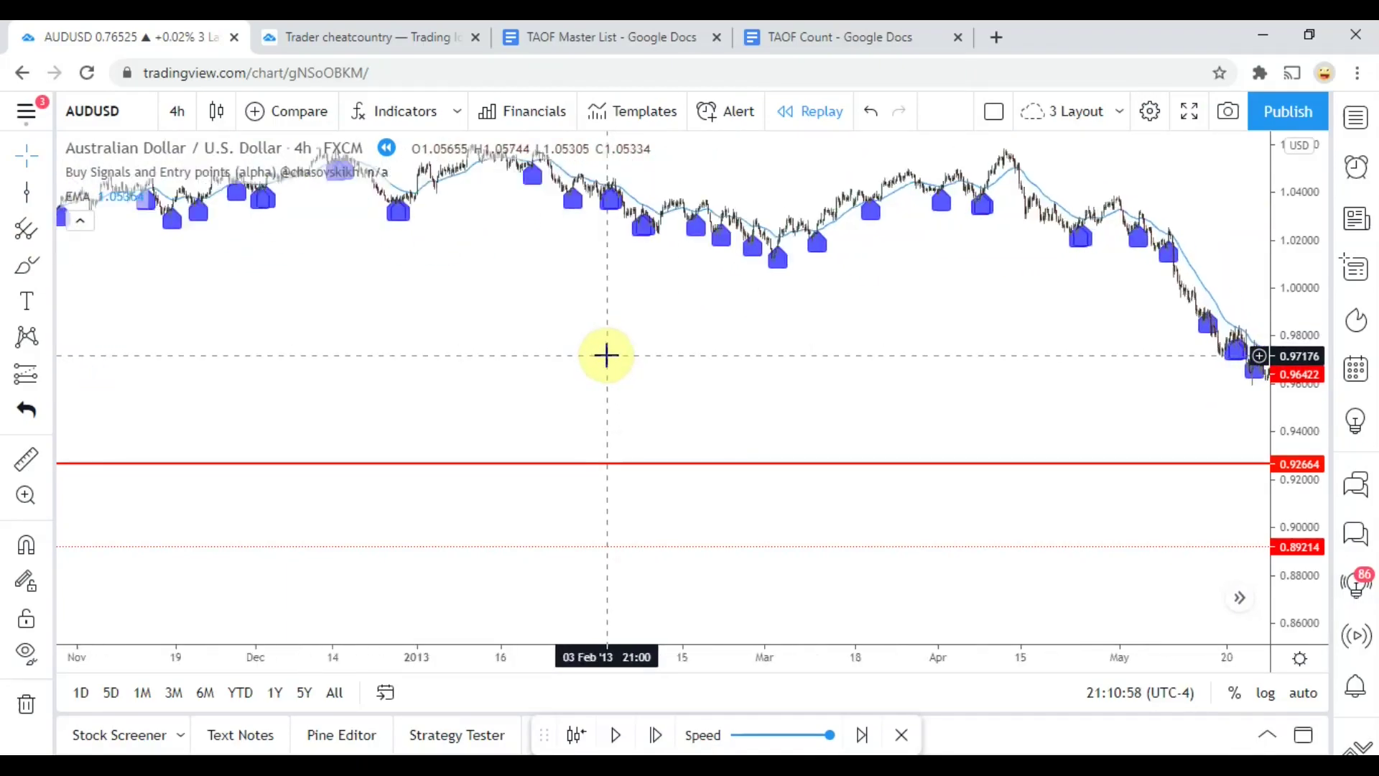
pyautogui.moveTo(643, 366); pyautogui.dragTo(910, 474)
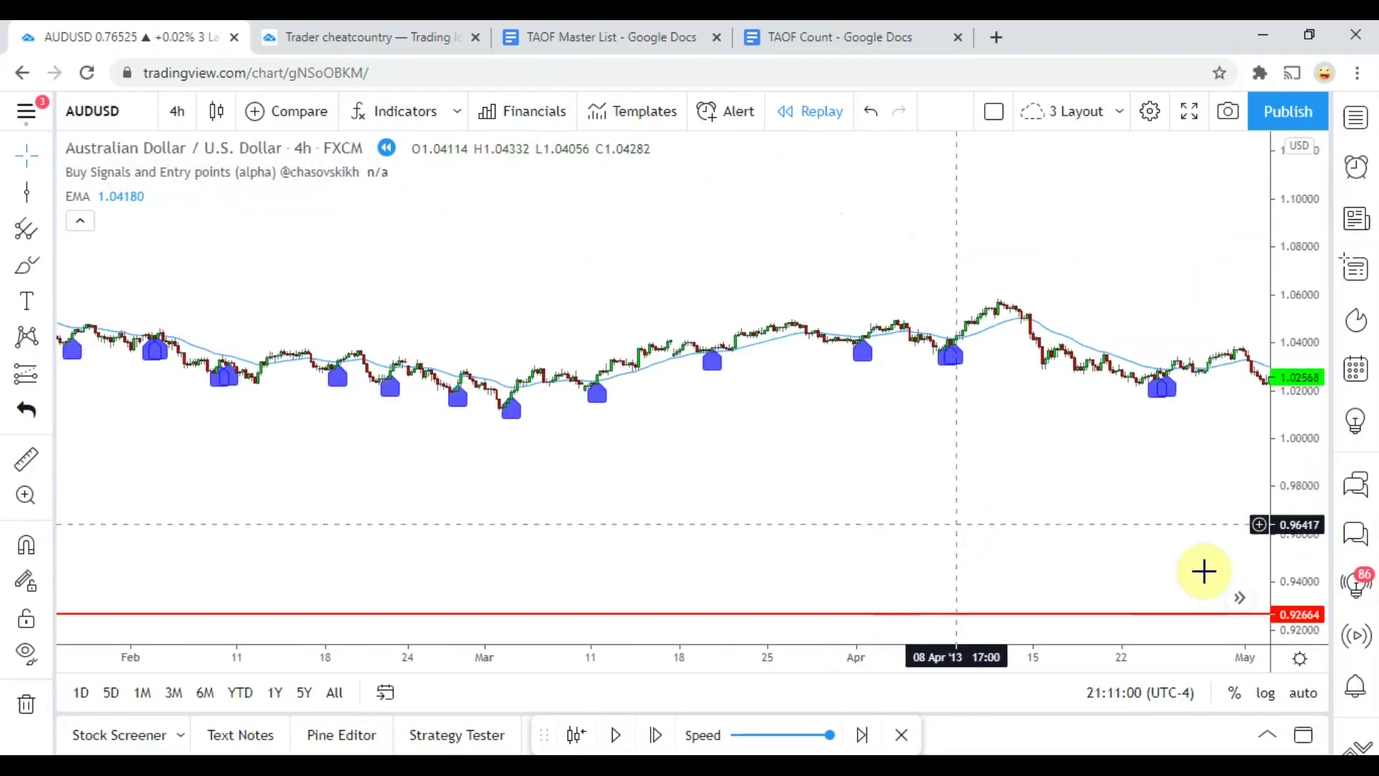
pyautogui.moveTo(1277, 547); pyautogui.dragTo(1284, 222)
pyautogui.scroll(3, 462, 498)
pyautogui.scroll(-3, 1046, 536)
pyautogui.scroll(2, 661, 571)
pyautogui.scroll(-3, 821, 532)
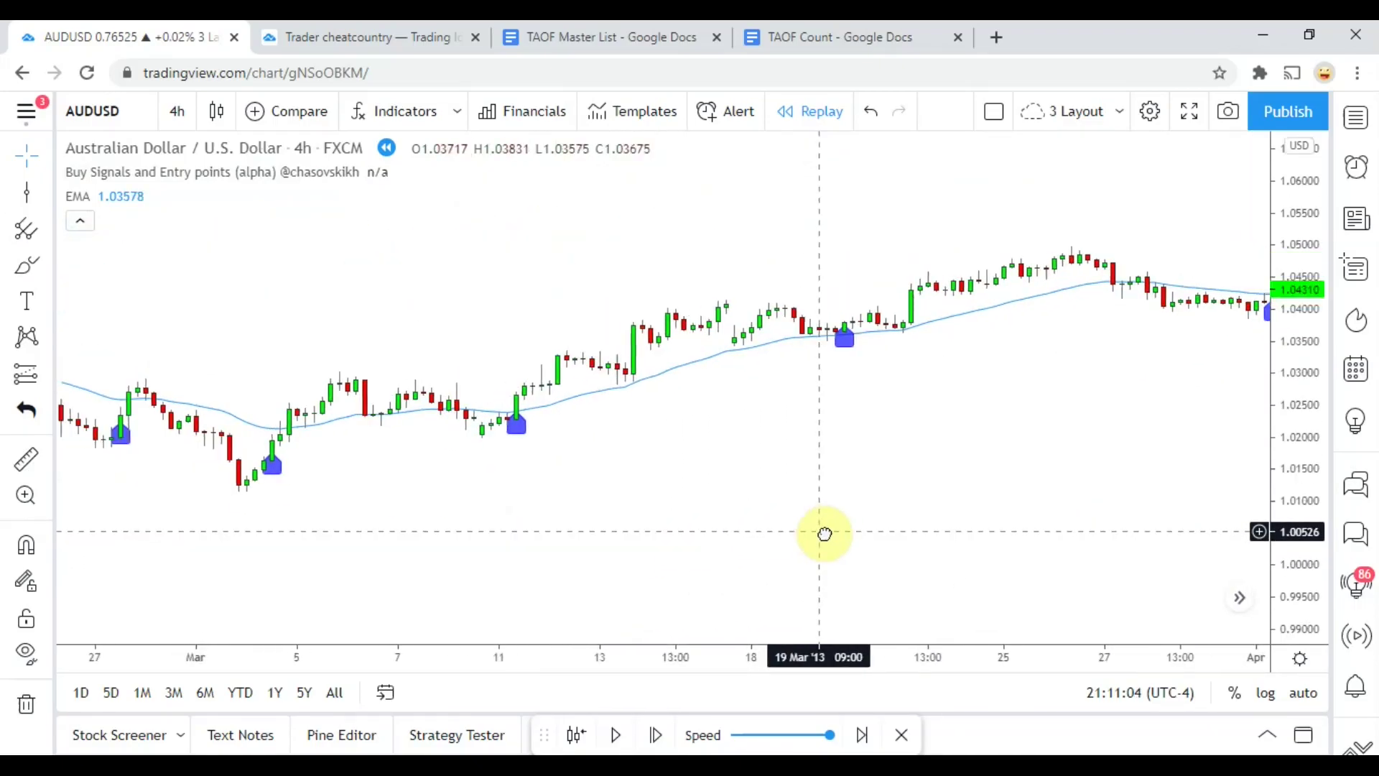
pyautogui.scroll(1, 833, 546)
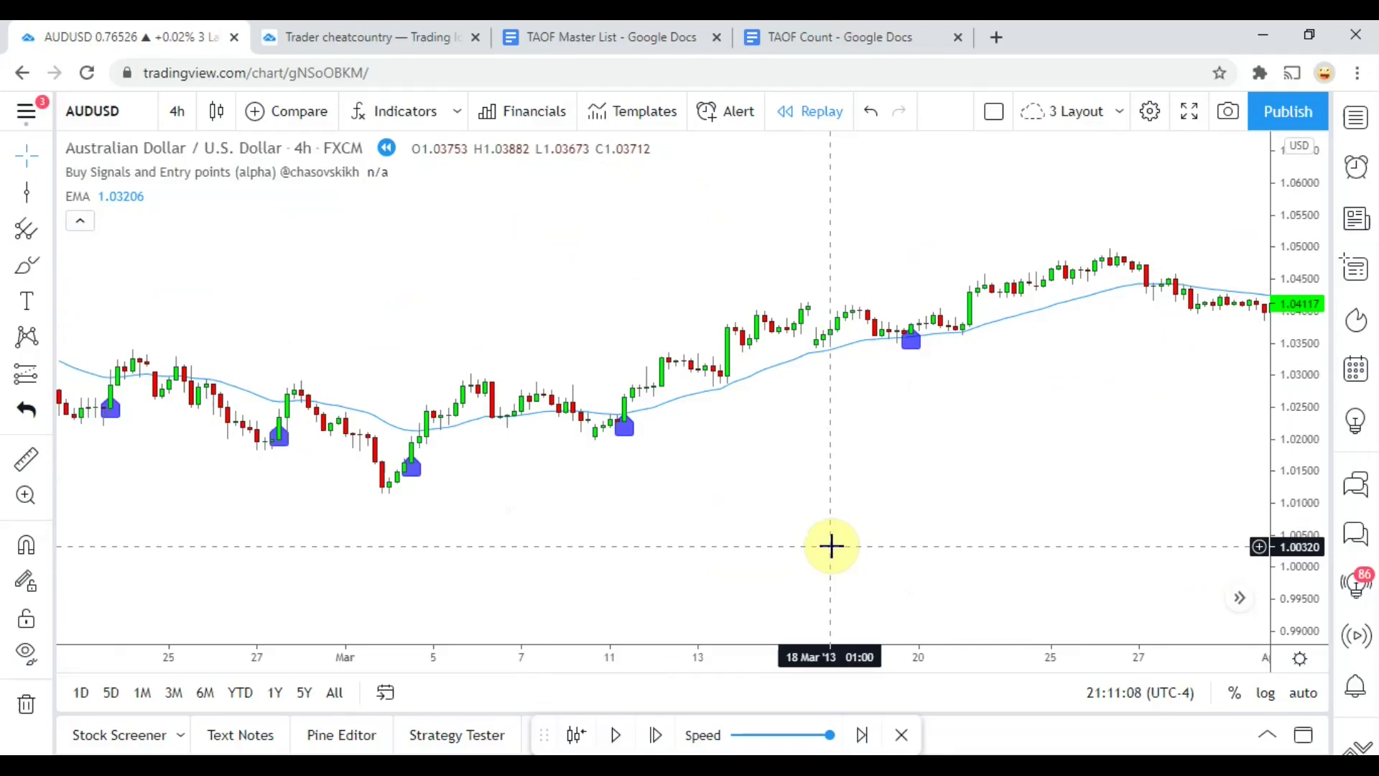
pyautogui.scroll(-2, 831, 546)
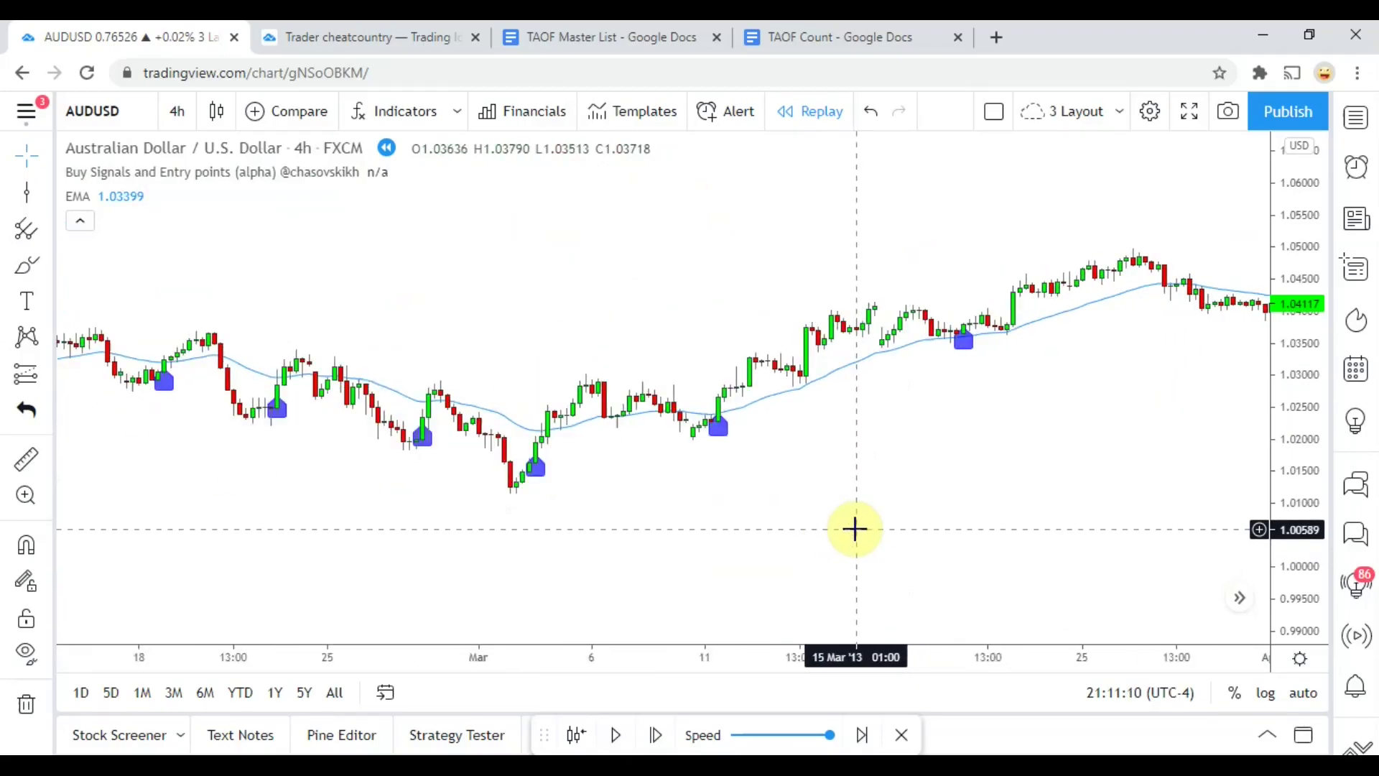
# - Pan forward from March through June to August 2013, reviewing each buy signal
pyautogui.moveTo(985, 459); pyautogui.dragTo(149, 403)
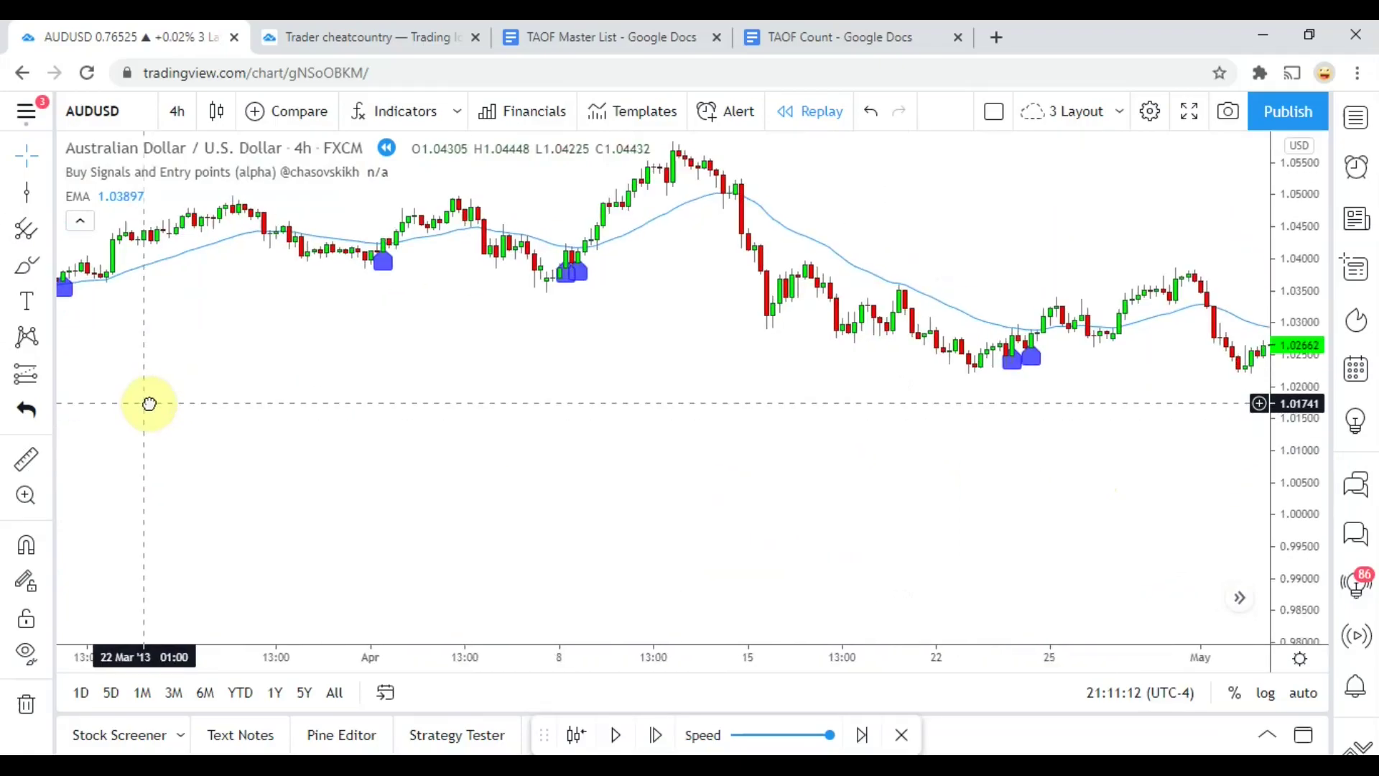
pyautogui.moveTo(1052, 440); pyautogui.dragTo(868, 492)
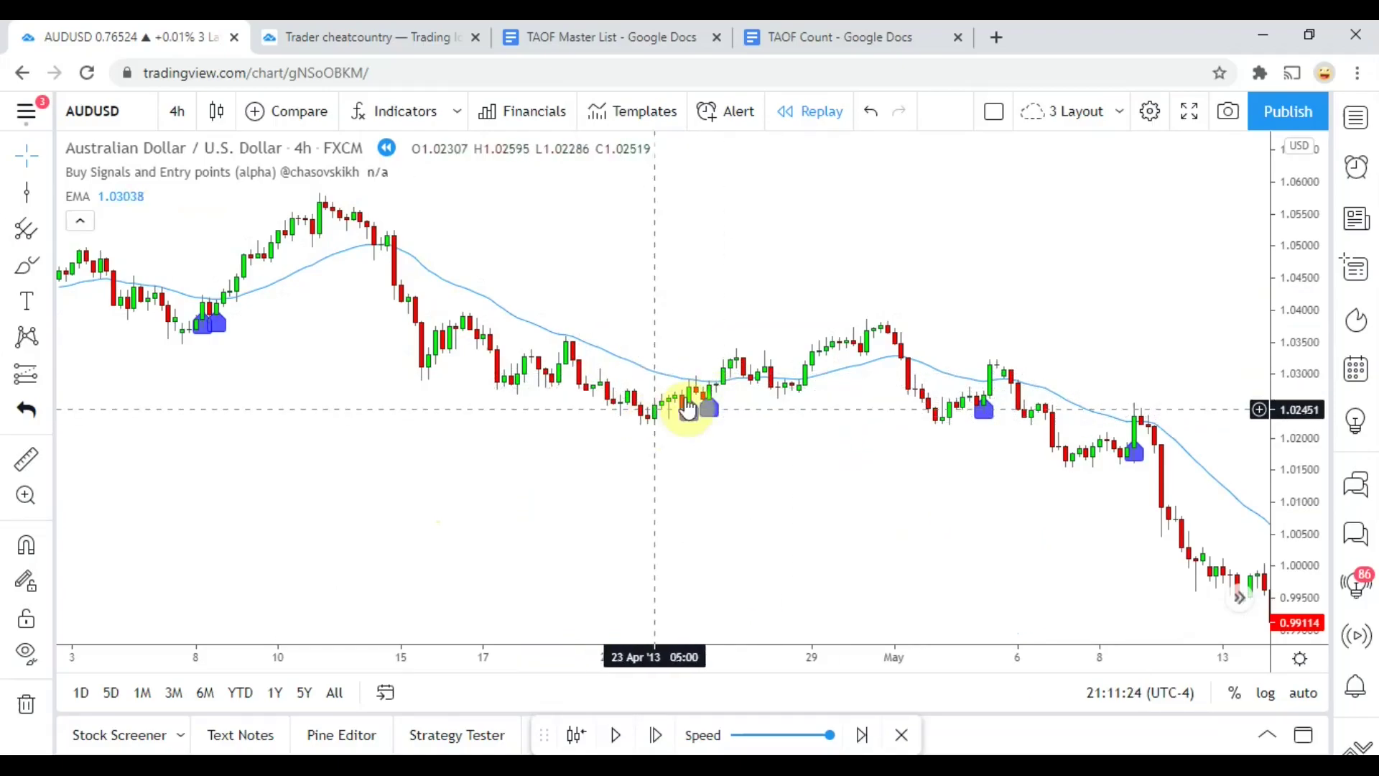
pyautogui.moveTo(713, 428); pyautogui.dragTo(660, 432)
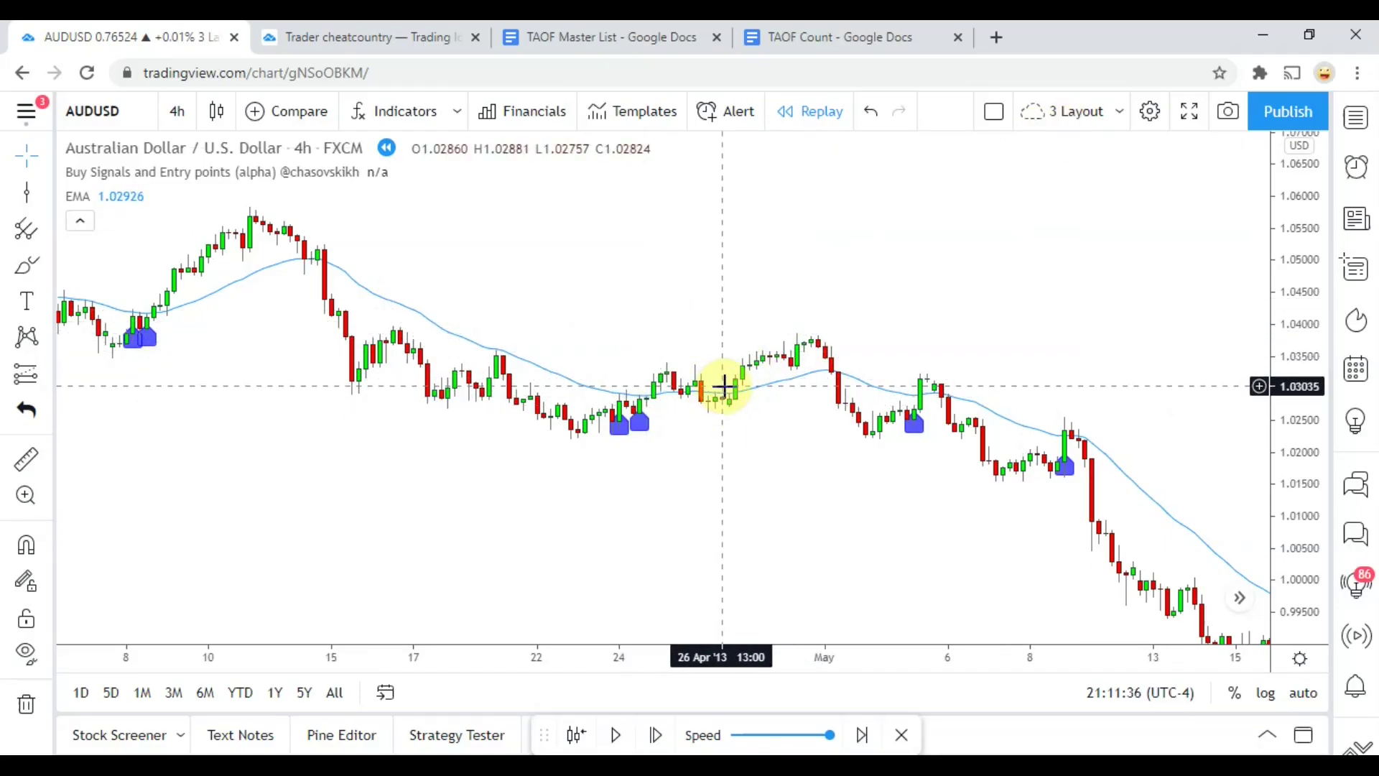
pyautogui.moveTo(840, 437); pyautogui.dragTo(443, 298)
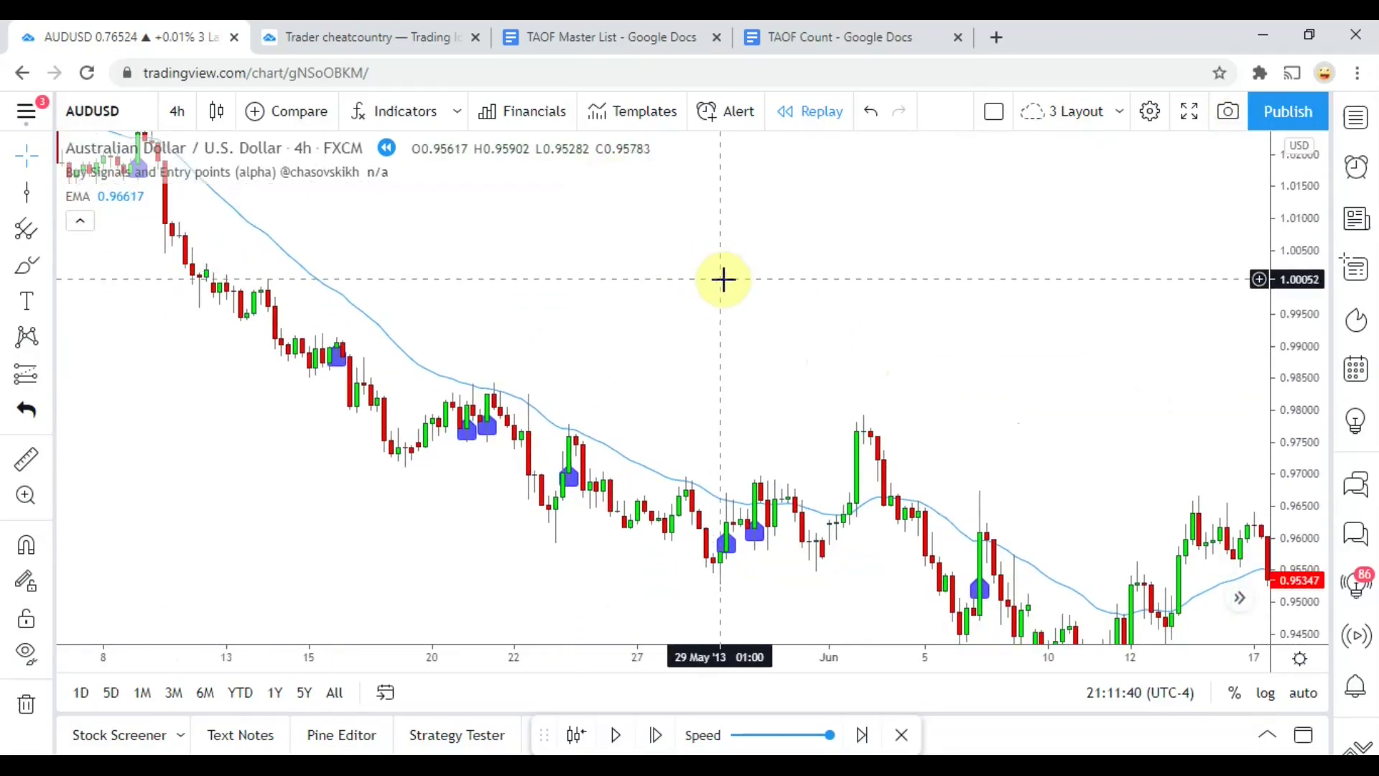
pyautogui.moveTo(656, 256); pyautogui.dragTo(585, 455)
pyautogui.moveTo(846, 437); pyautogui.dragTo(609, 468)
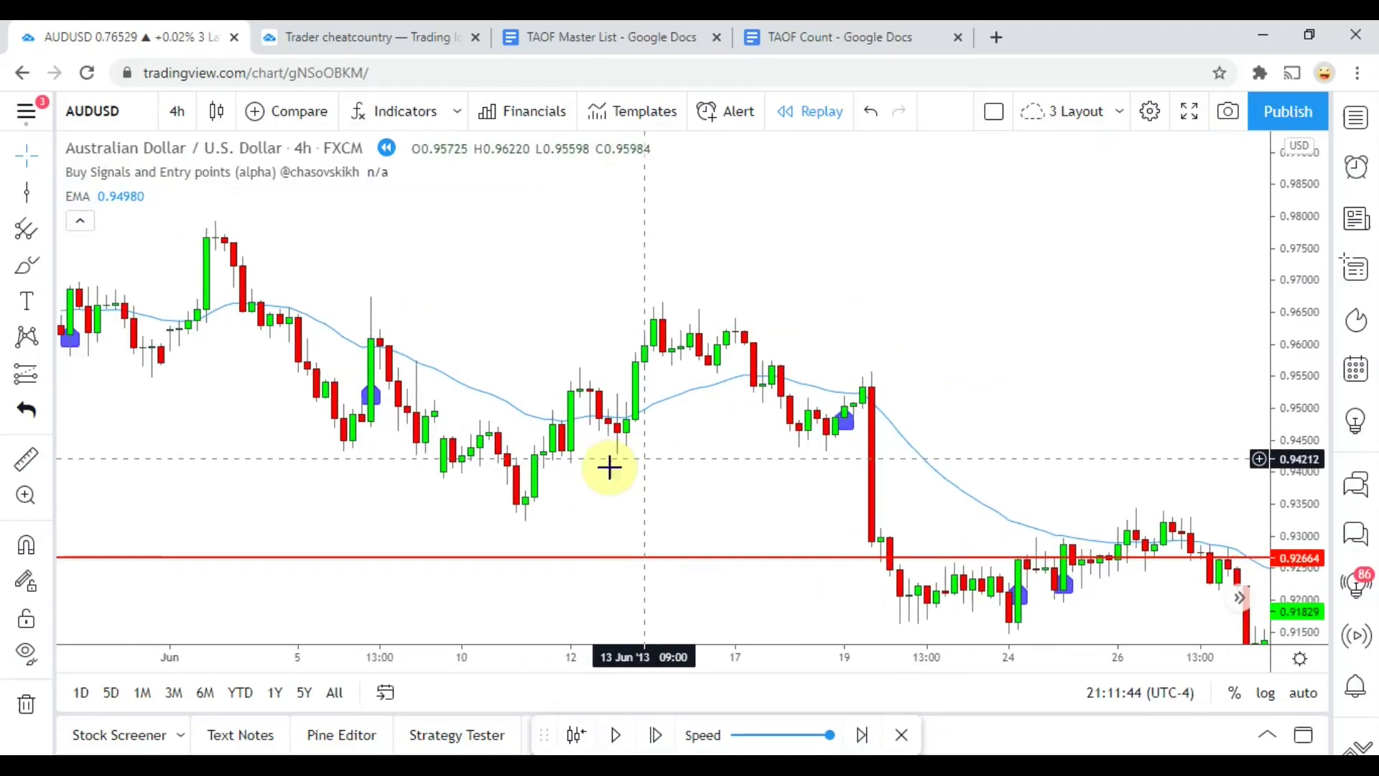
pyautogui.scroll(-1, 431, 381)
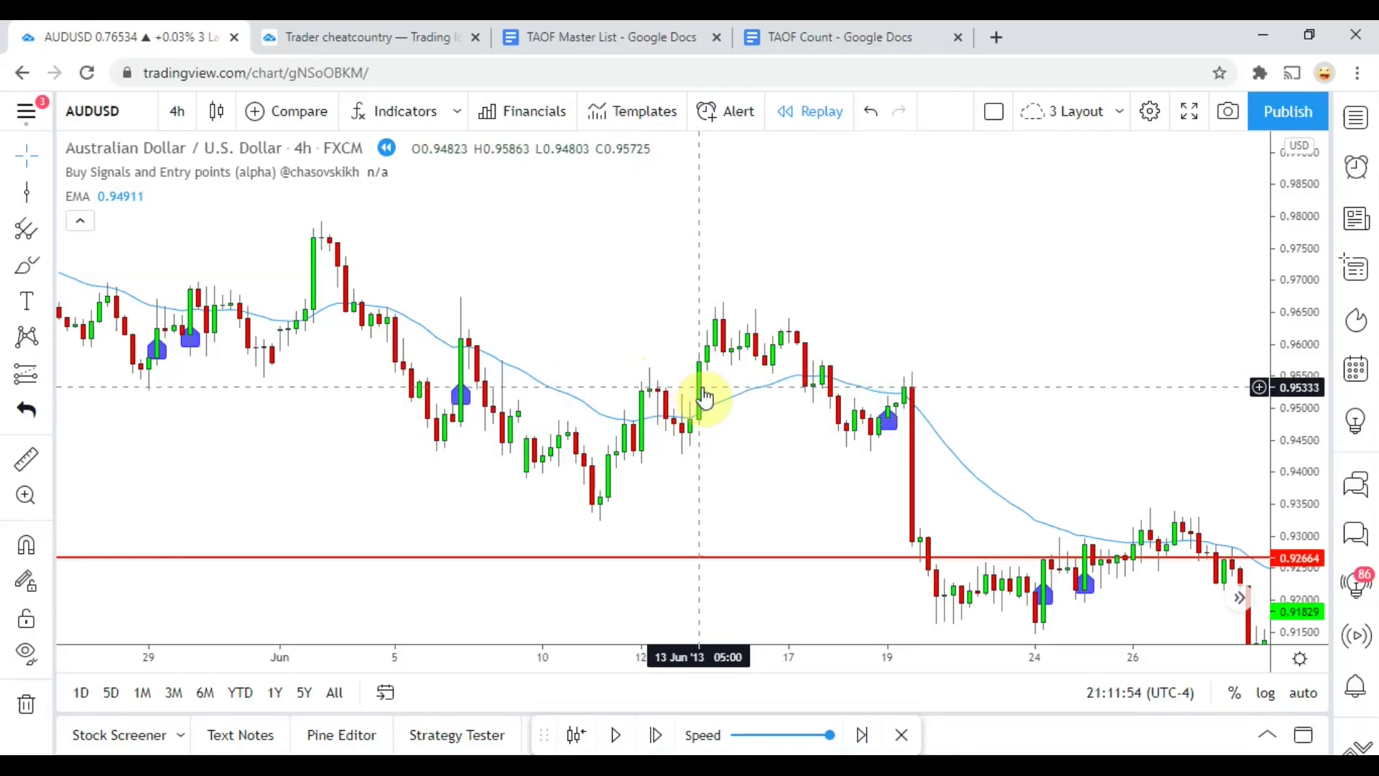
pyautogui.moveTo(769, 453); pyautogui.dragTo(625, 373)
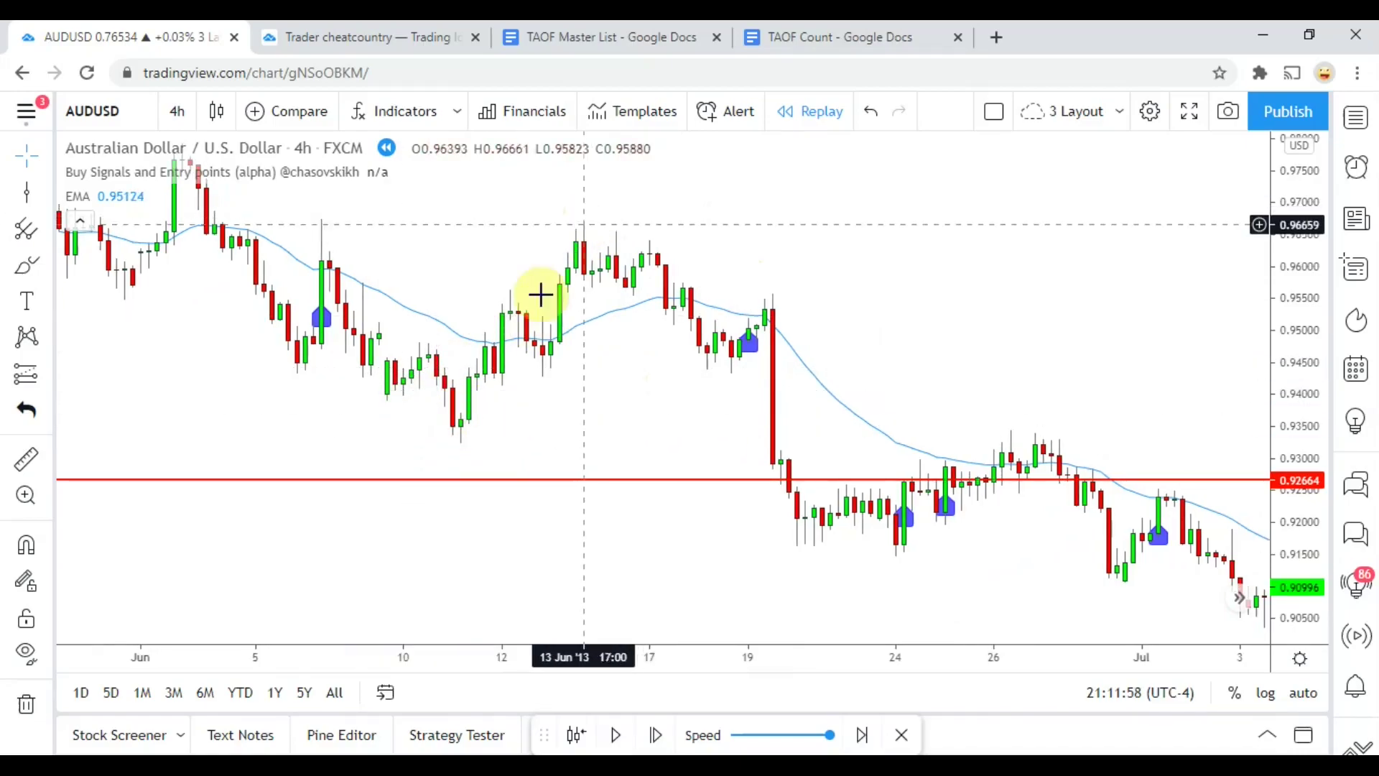
pyautogui.moveTo(923, 394); pyautogui.dragTo(320, 256)
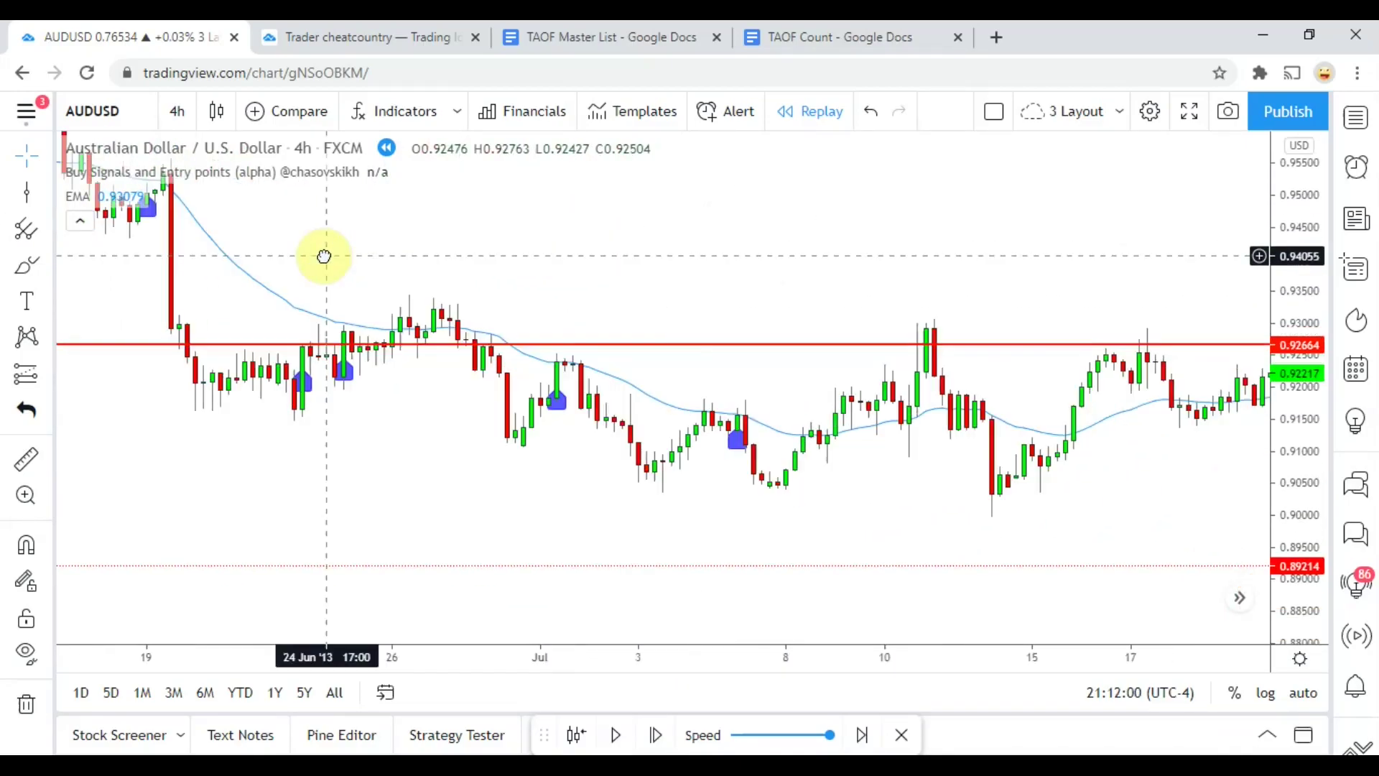
pyautogui.moveTo(930, 242); pyautogui.dragTo(23, 202)
pyautogui.moveTo(792, 422); pyautogui.dragTo(919, 489)
pyautogui.moveTo(450, 409); pyautogui.dragTo(726, 520)
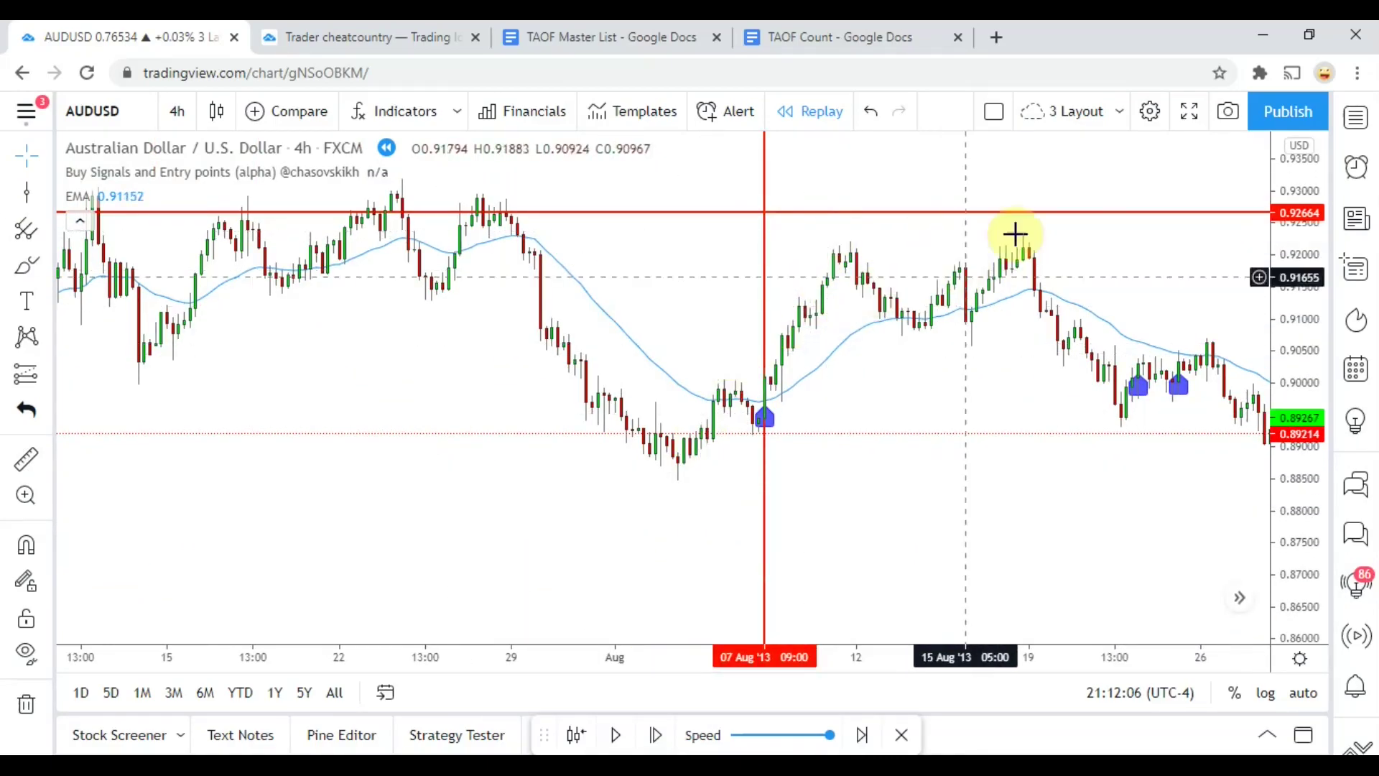
# - Delete the red 0.92664 horizontal line and the 07 Aug vertical line
pyautogui.moveTo(1099, 416); pyautogui.dragTo(475, 367)
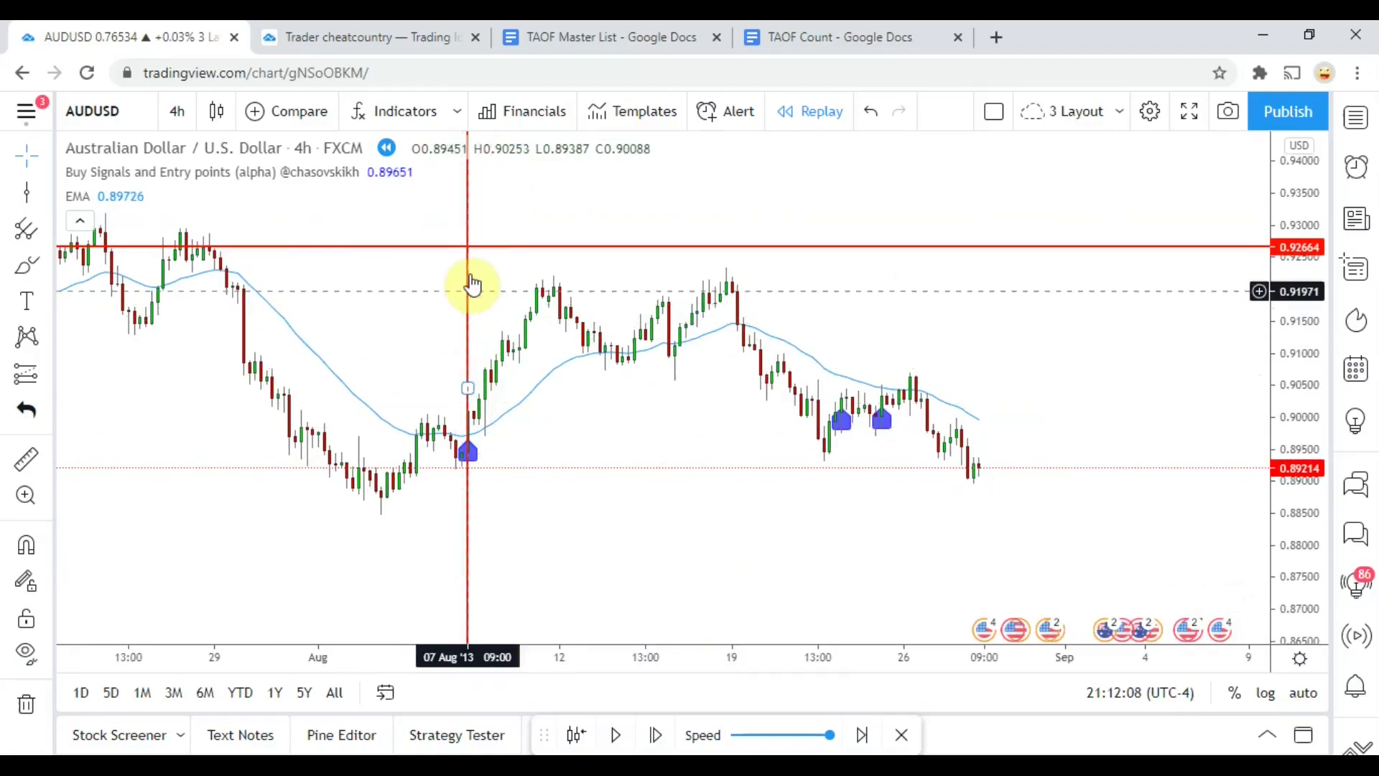
pyautogui.click(481, 247)
pyautogui.click(1043, 170)
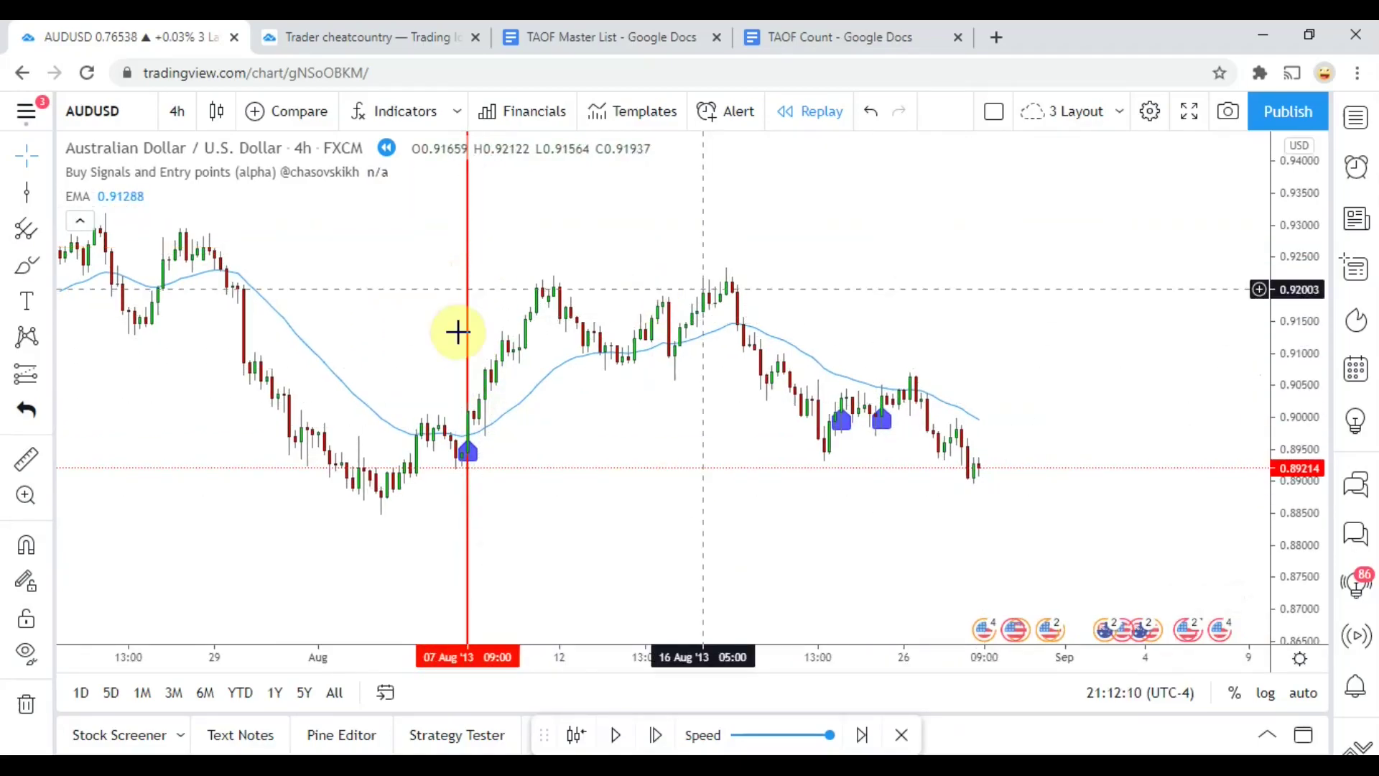
pyautogui.click(467, 298)
pyautogui.click(1041, 167)
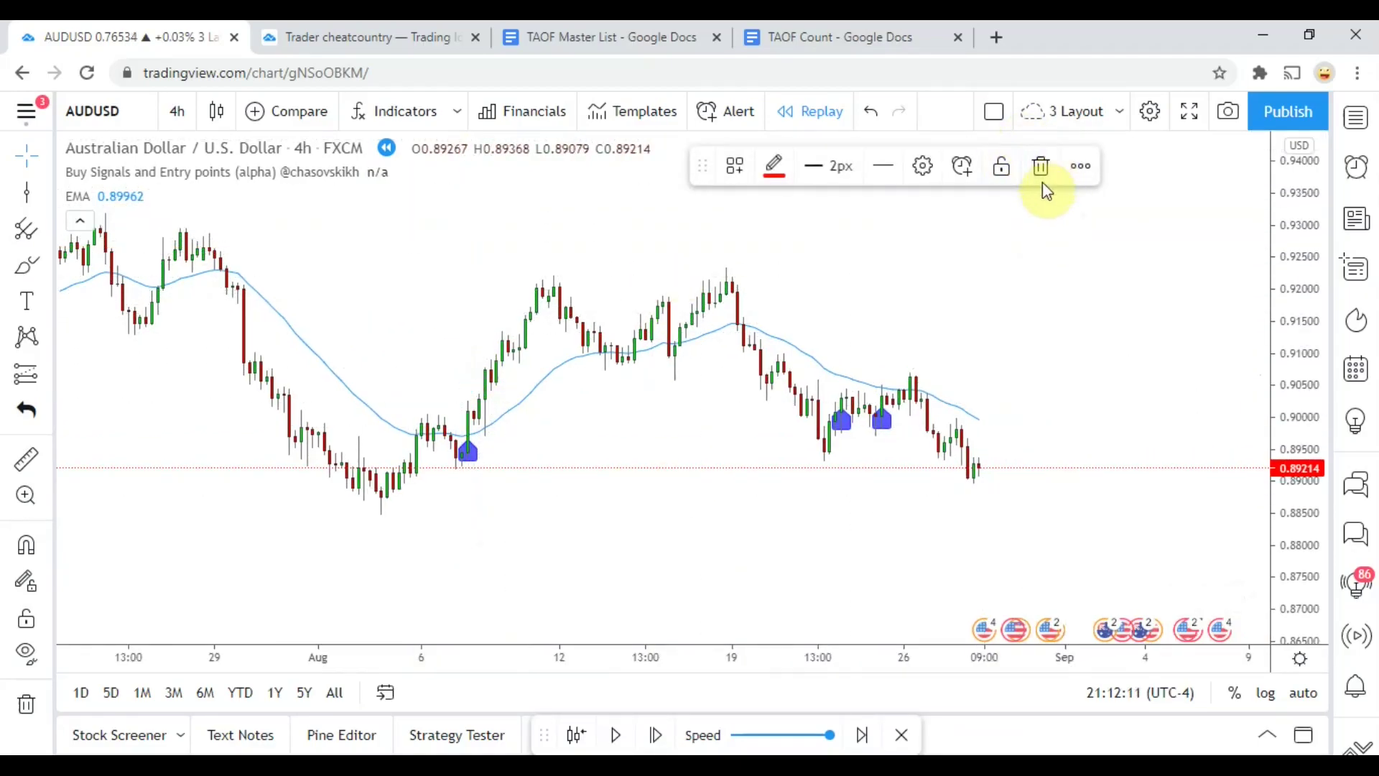
# - Exit chart replay mode and confirm leaving it
pyautogui.scroll(-2, 1130, 360)
pyautogui.moveTo(1130, 360); pyautogui.dragTo(848, 326)
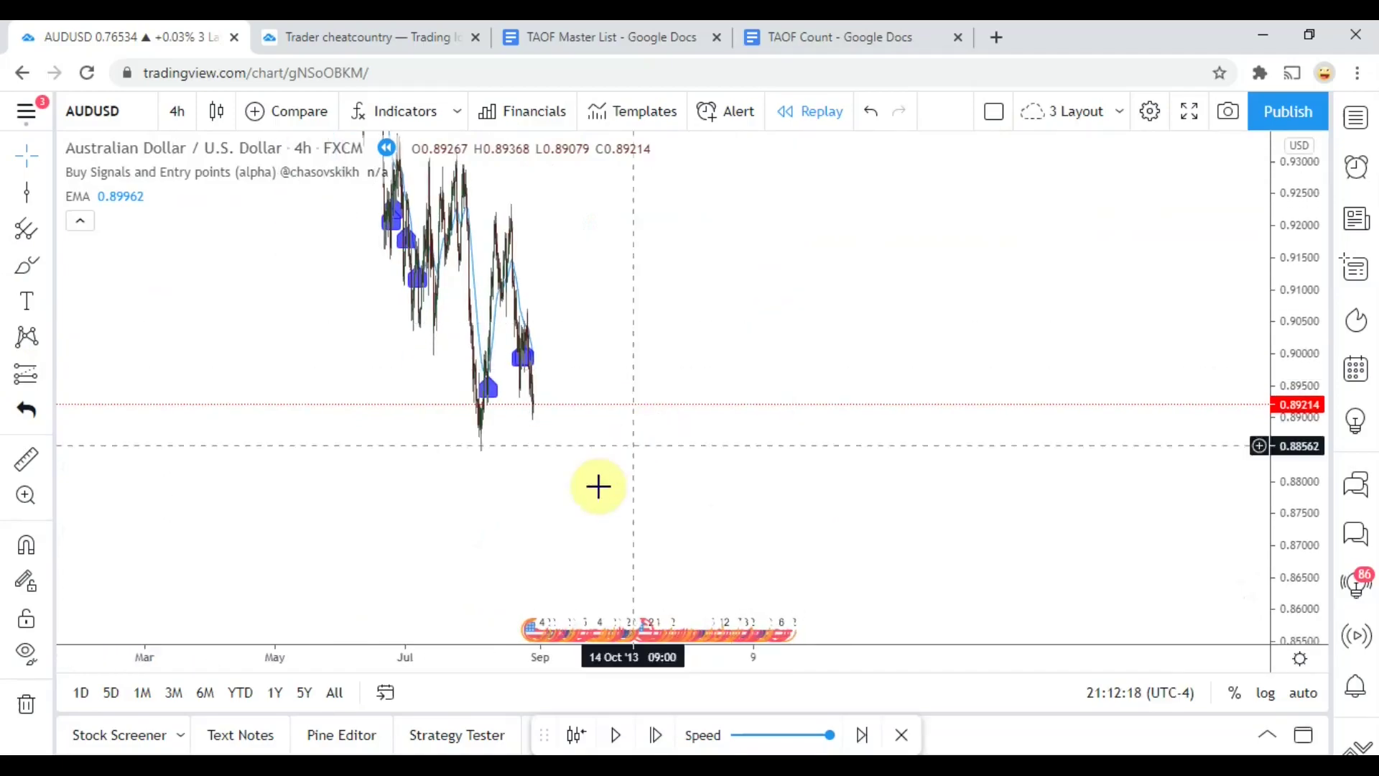
pyautogui.click(899, 734)
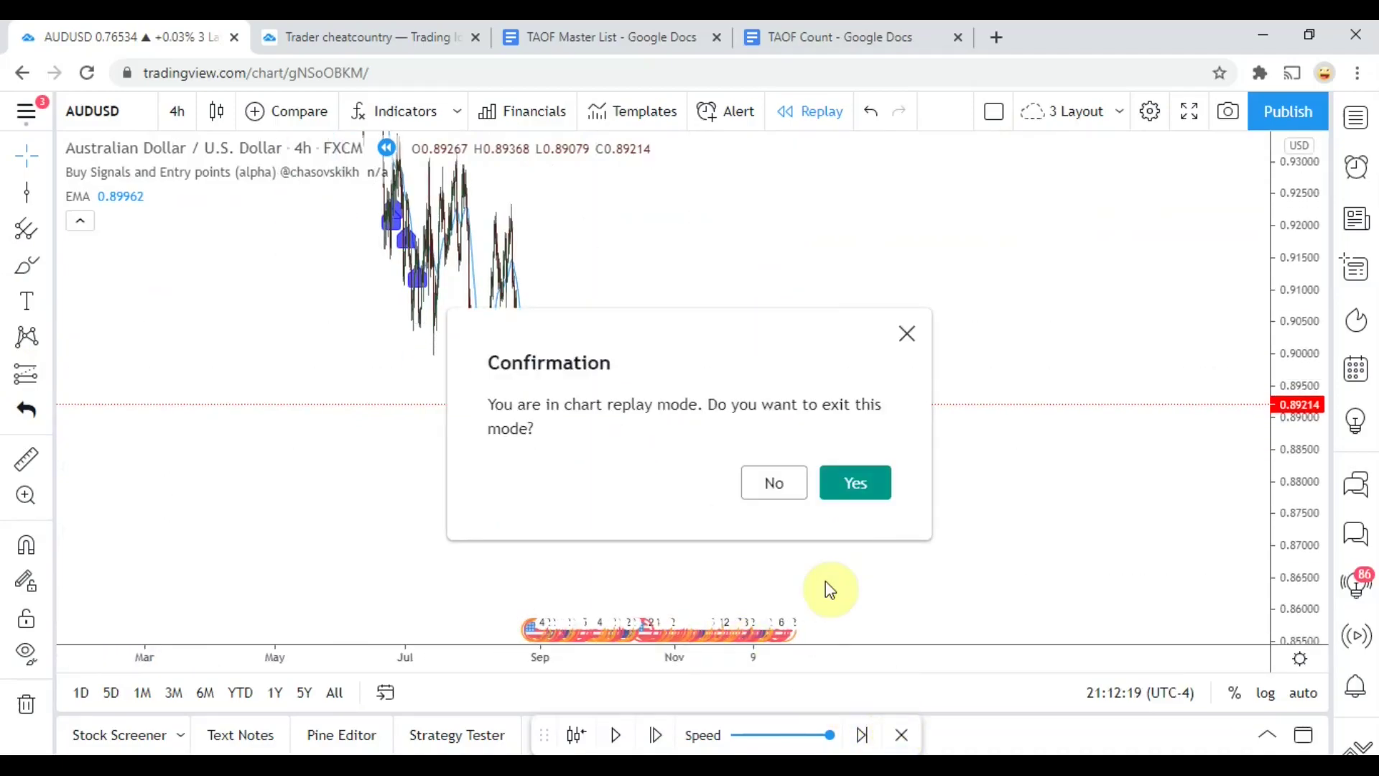
pyautogui.click(855, 482)
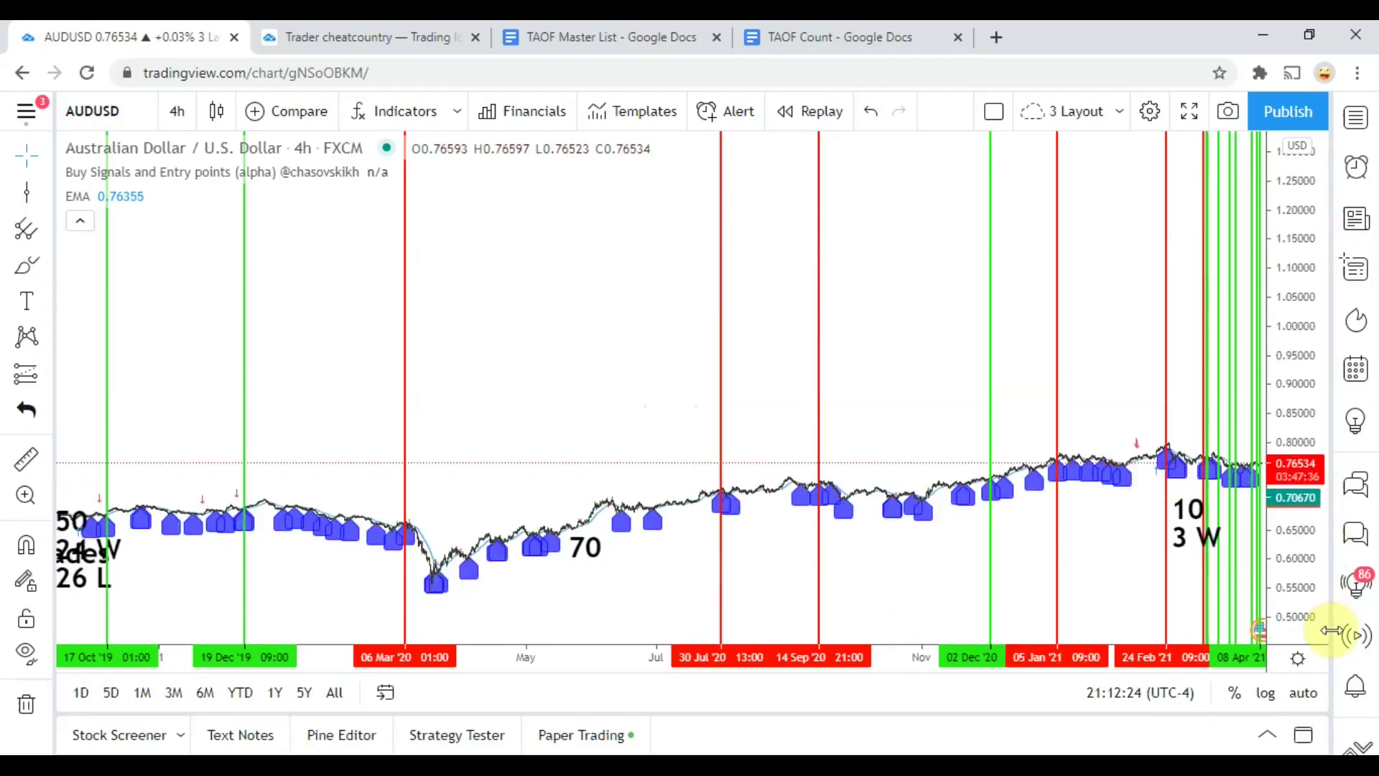
# - Pan and zoom to center the 40 Trades tally and stretch the price scale vertically
pyautogui.moveTo(689, 266); pyautogui.dragTo(1073, 458)
pyautogui.scroll(5, 850, 493)
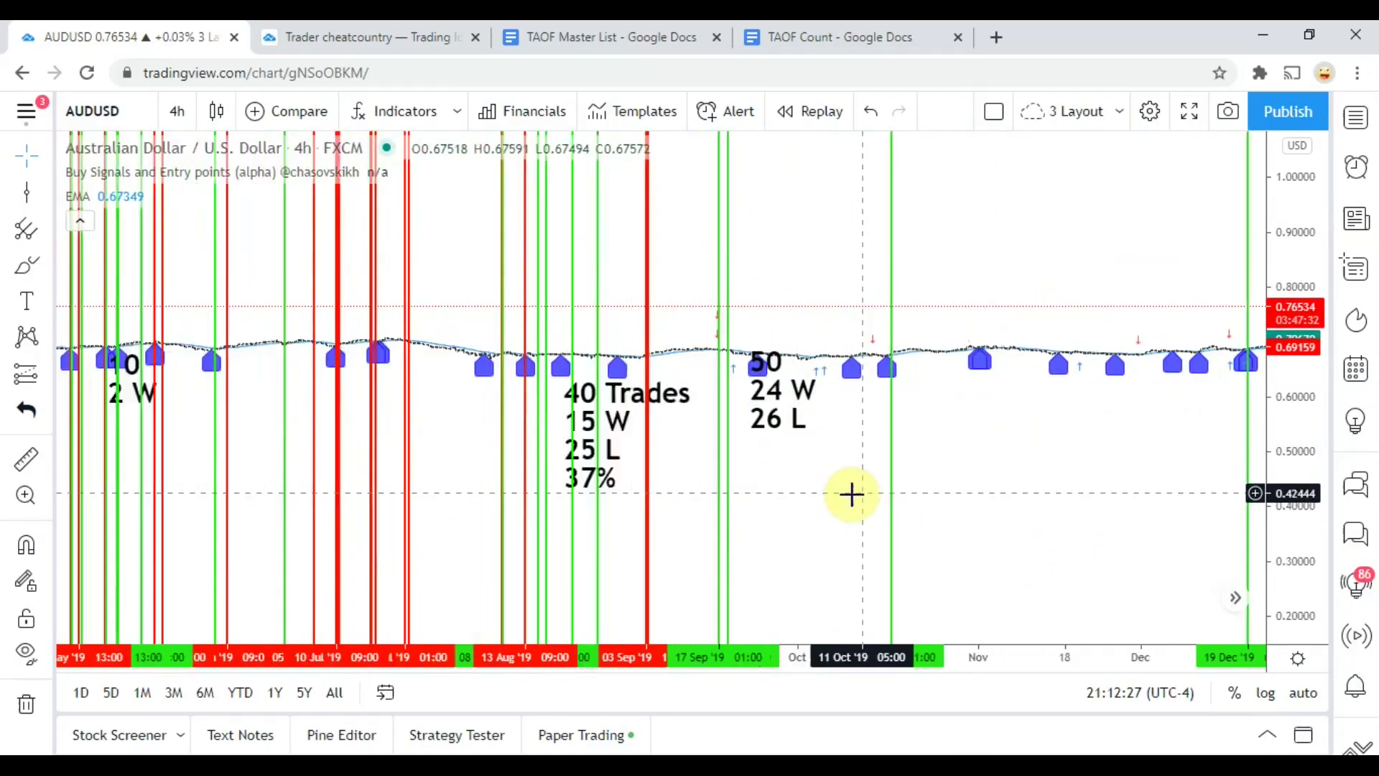
pyautogui.moveTo(748, 508); pyautogui.dragTo(1375, 438)
pyautogui.scroll(6, 985, 474)
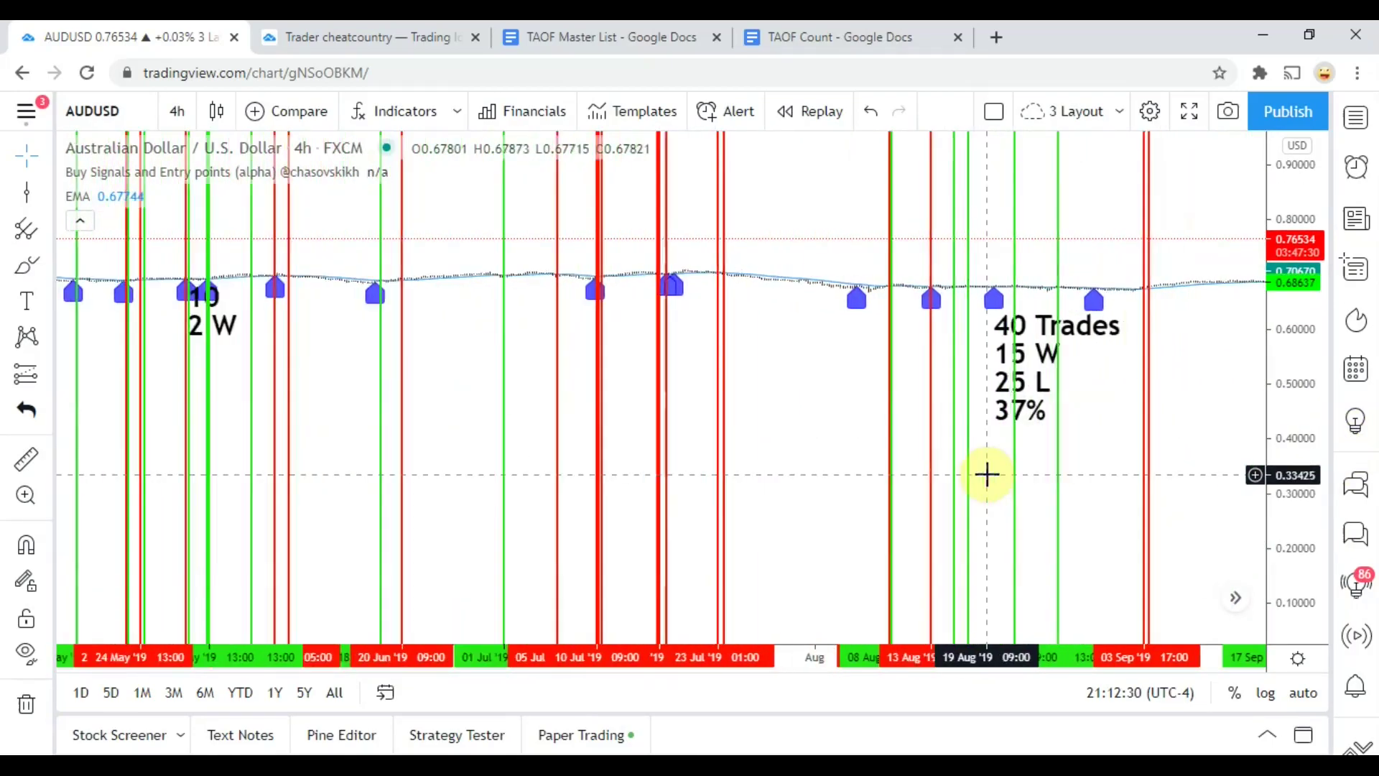
pyautogui.moveTo(899, 450); pyautogui.dragTo(777, 463)
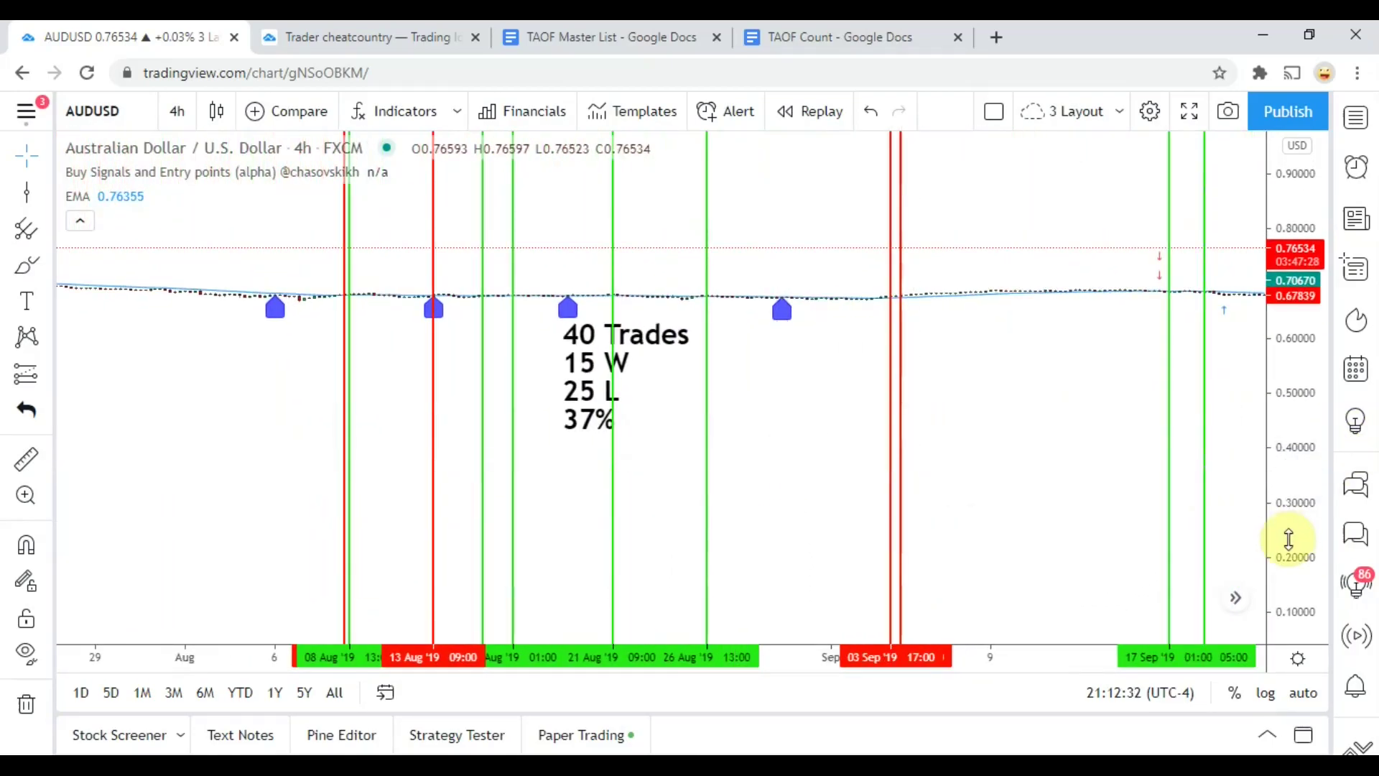
pyautogui.moveTo(1286, 545); pyautogui.dragTo(1265, 224)
pyautogui.moveTo(783, 362); pyautogui.dragTo(798, 447)
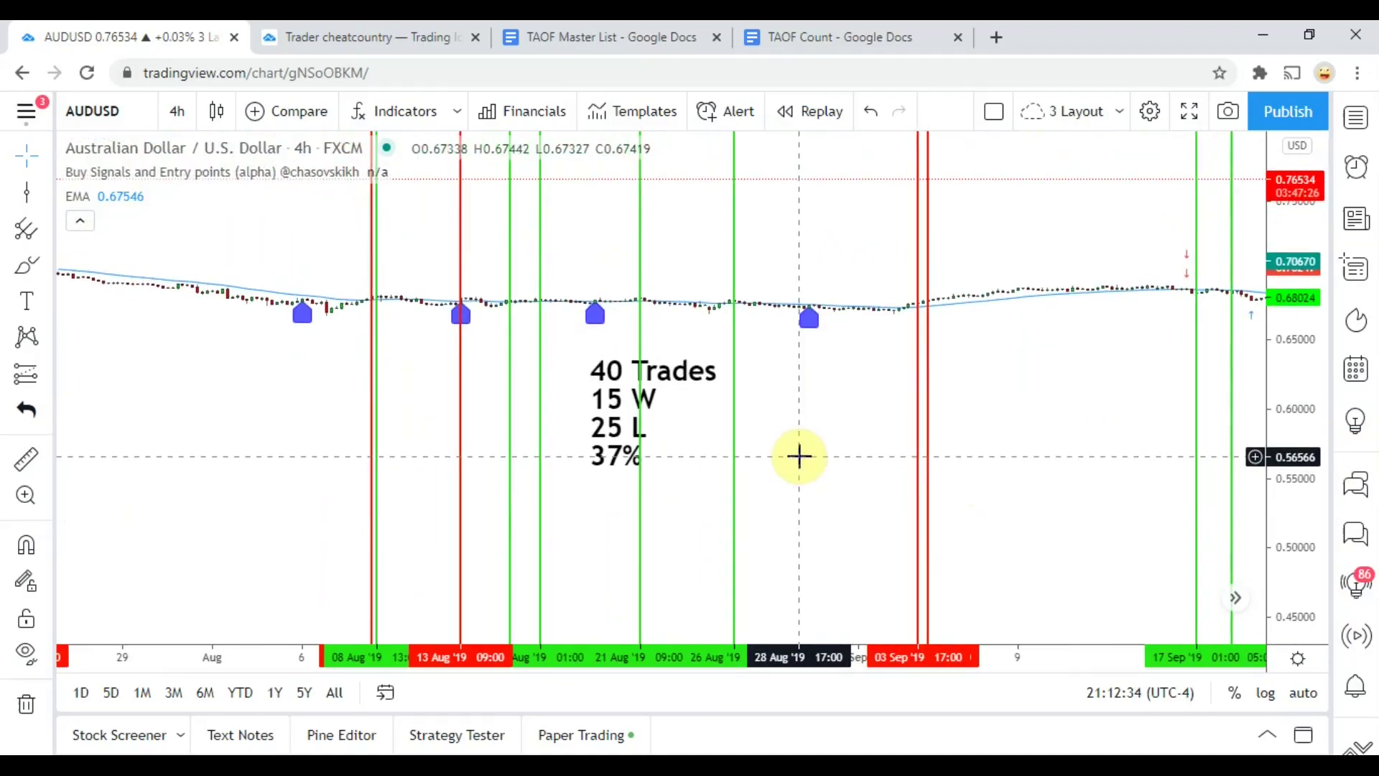
pyautogui.moveTo(1285, 479); pyautogui.dragTo(1289, 278)
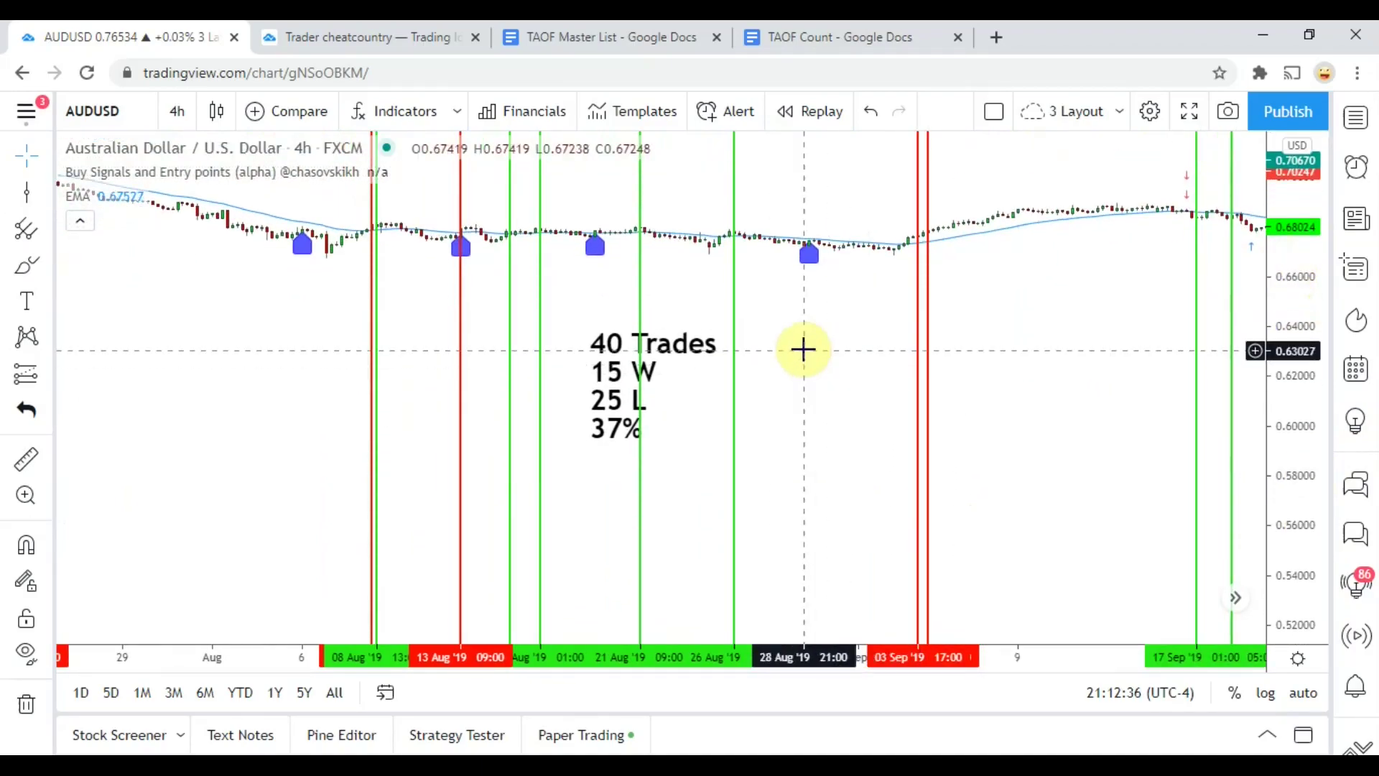
pyautogui.moveTo(804, 372); pyautogui.dragTo(806, 431)
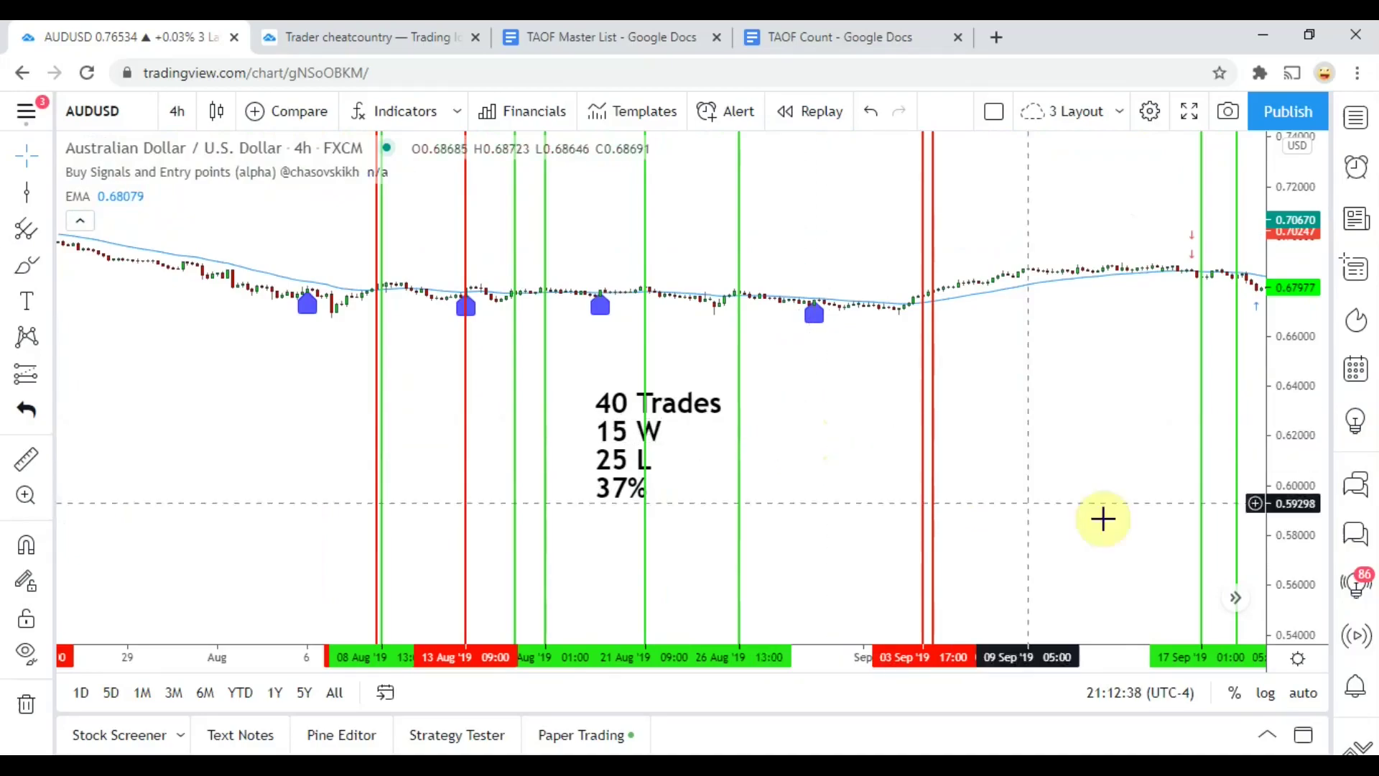
pyautogui.moveTo(1321, 530); pyautogui.dragTo(1295, 349)
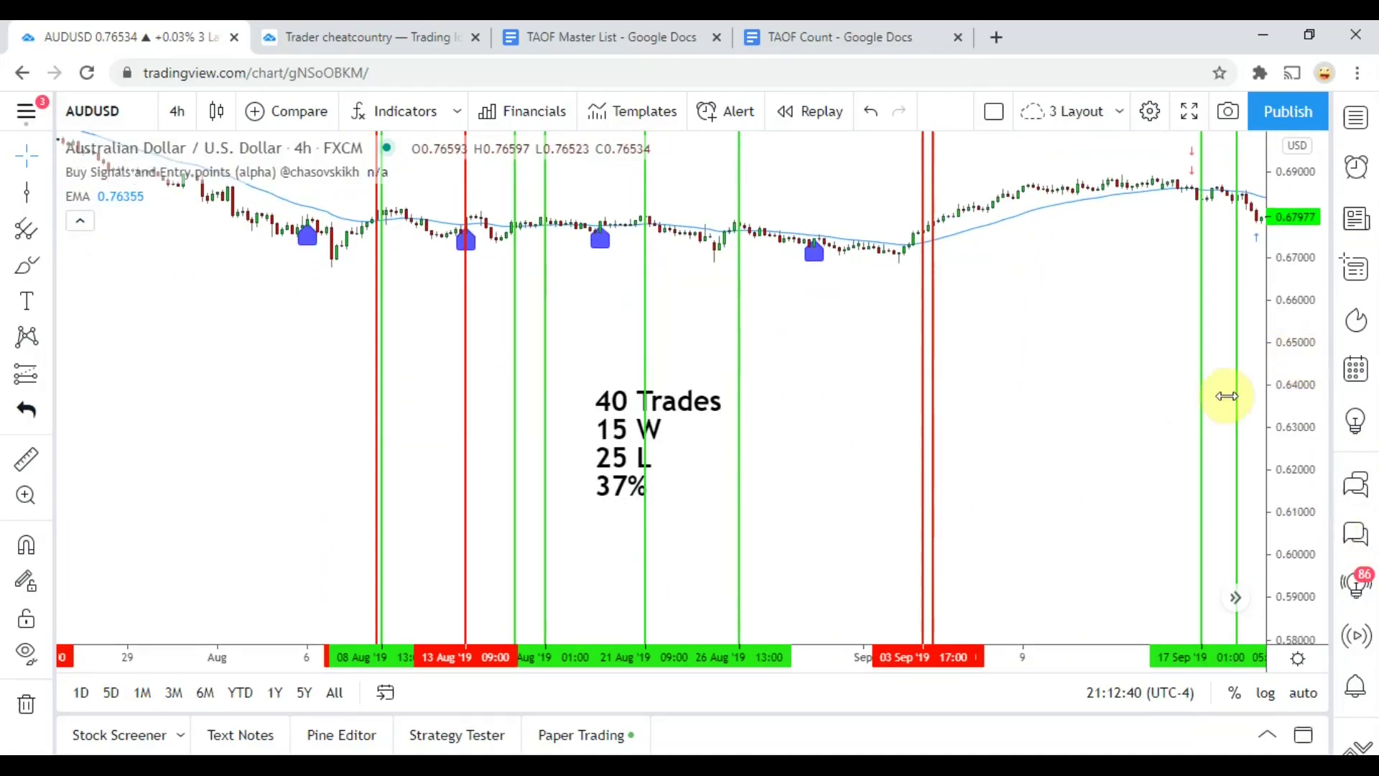
# - Move the 40 Trades, 15 W, 25 L, 37% label slightly up and left
pyautogui.click(623, 428)
pyautogui.moveTo(623, 428); pyautogui.dragTo(599, 363)
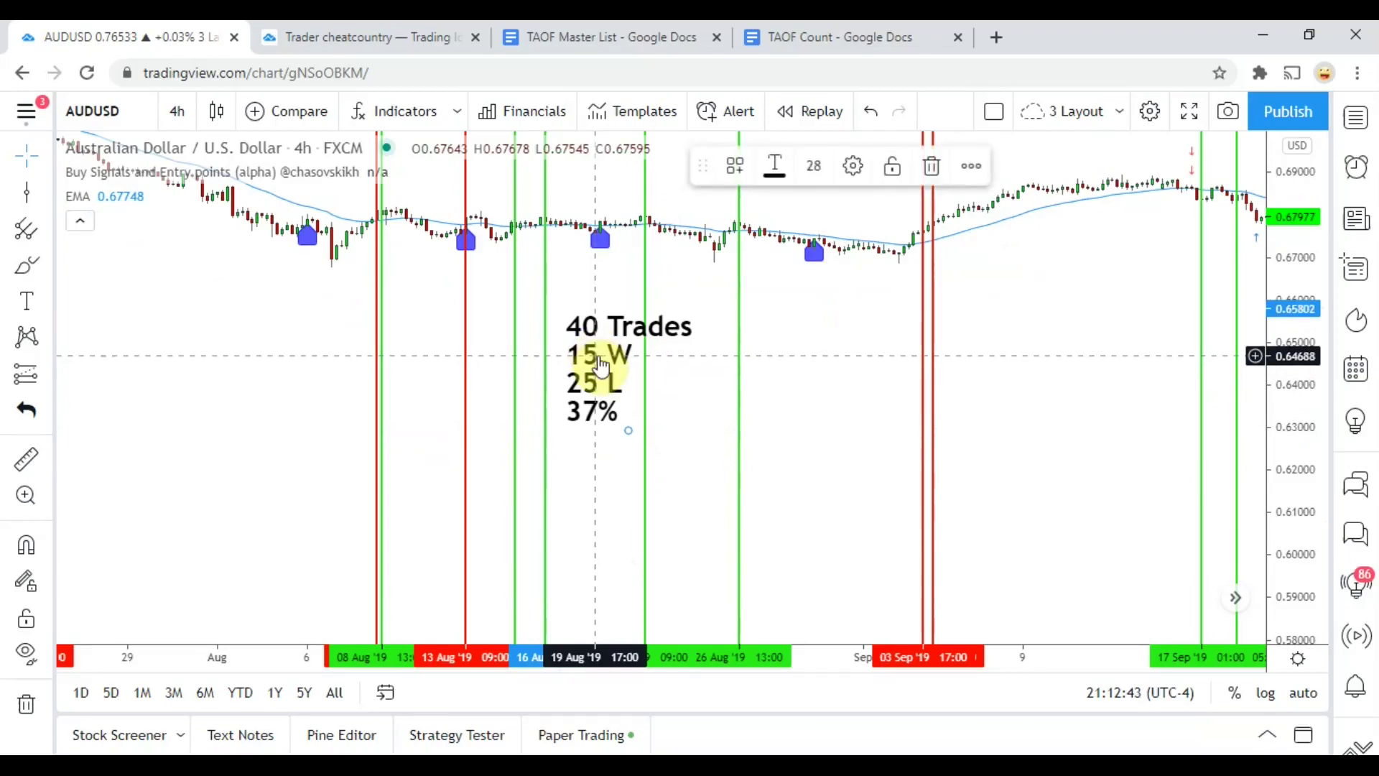
pyautogui.click(815, 424)
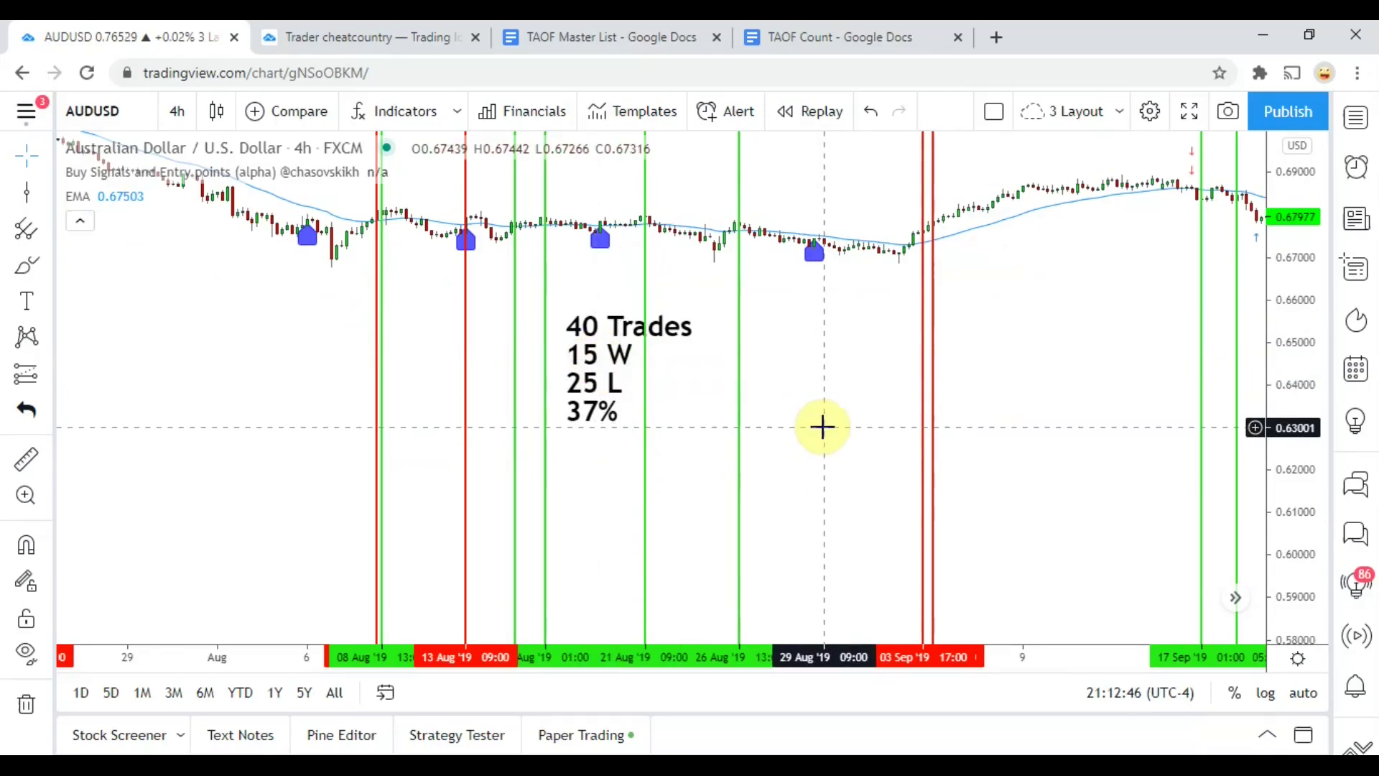